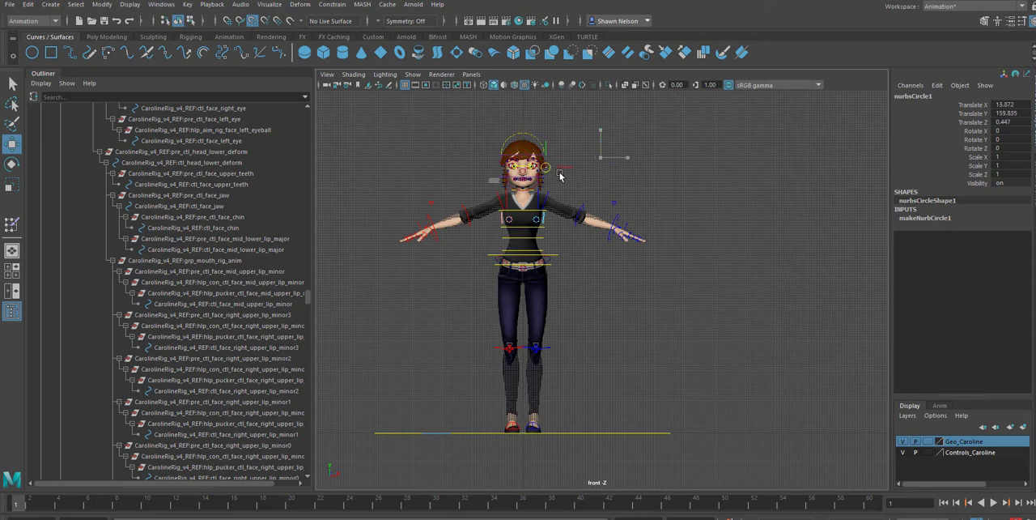
Place the NURBS circle beside the face at about X 22.5, Y 152.8 and rotate it about 91.6° around X
{"action": "left_click", "coordinate": [253, 22]}
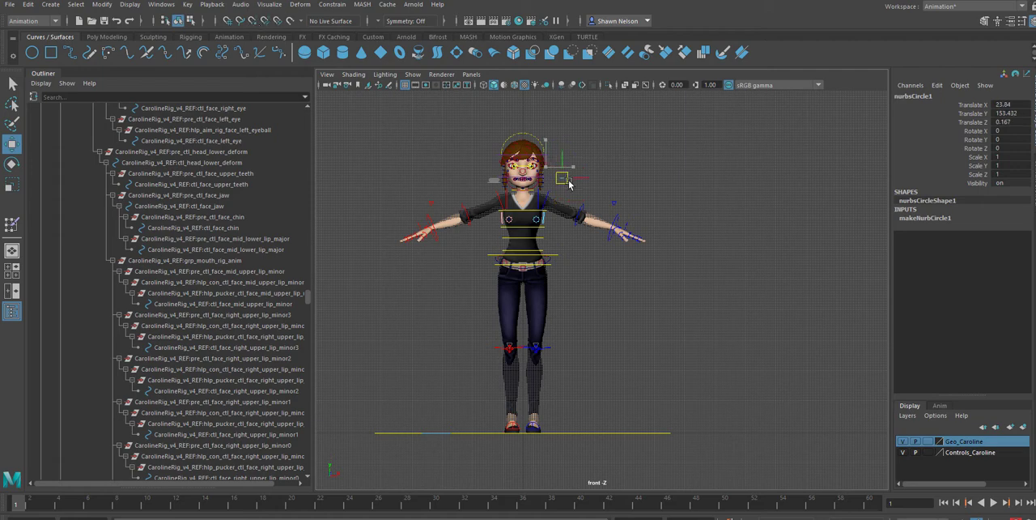
{"action": "key", "text": "f"}
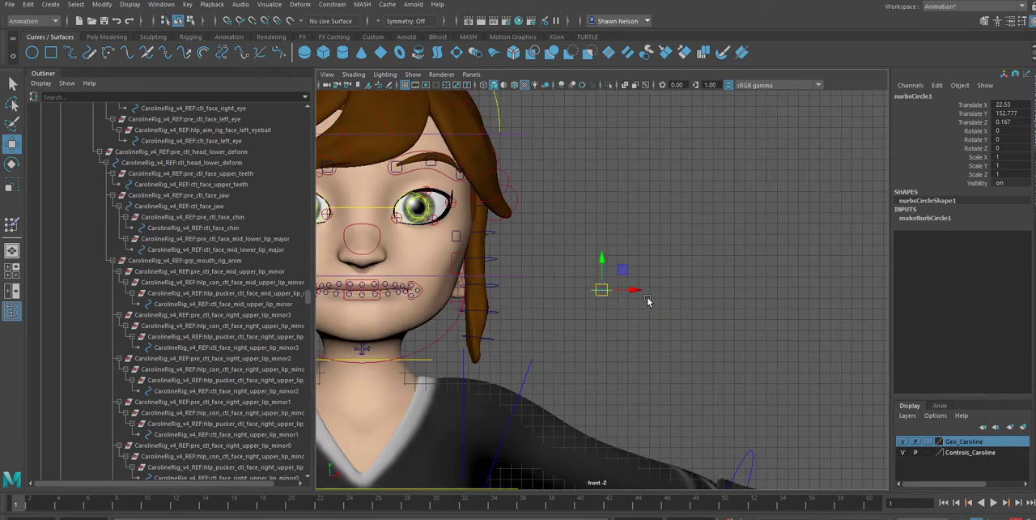
{"action": "key", "text": "e"}
{"action": "left_click_drag", "start_coordinate": [601, 280], "coordinate": [606, 315]}
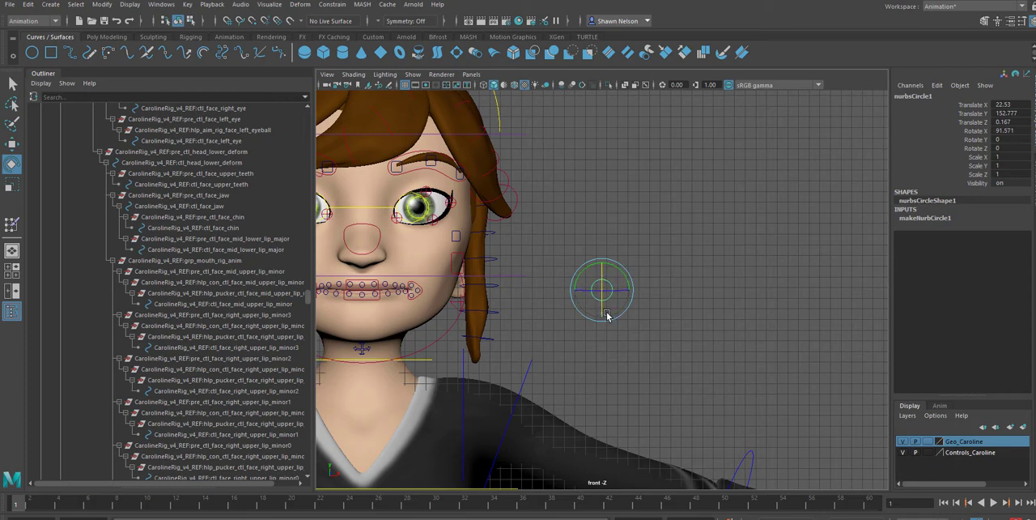
Scale the circle uniformly to about 6.4 on all axes
{"action": "left_click", "coordinate": [662, 312]}
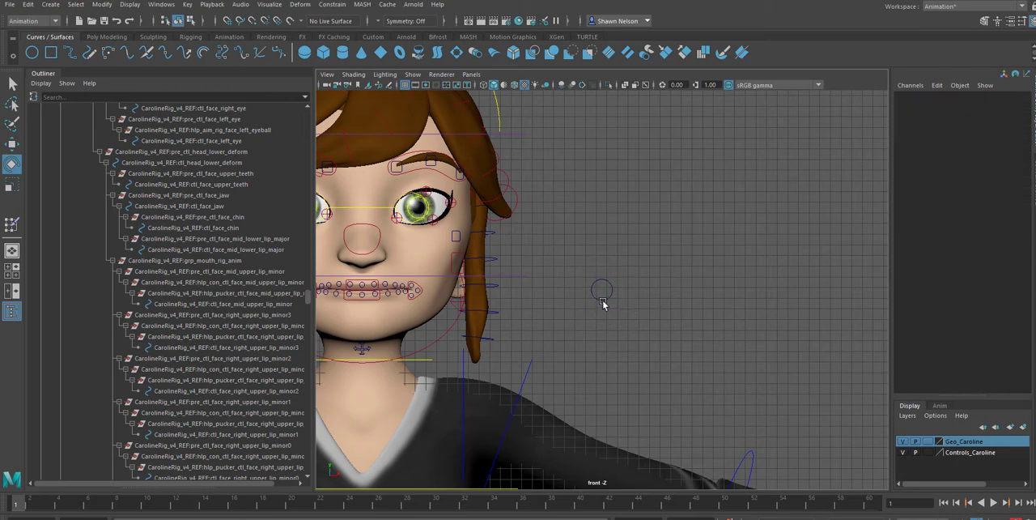
{"action": "left_click", "coordinate": [602, 298]}
{"action": "key", "text": "r"}
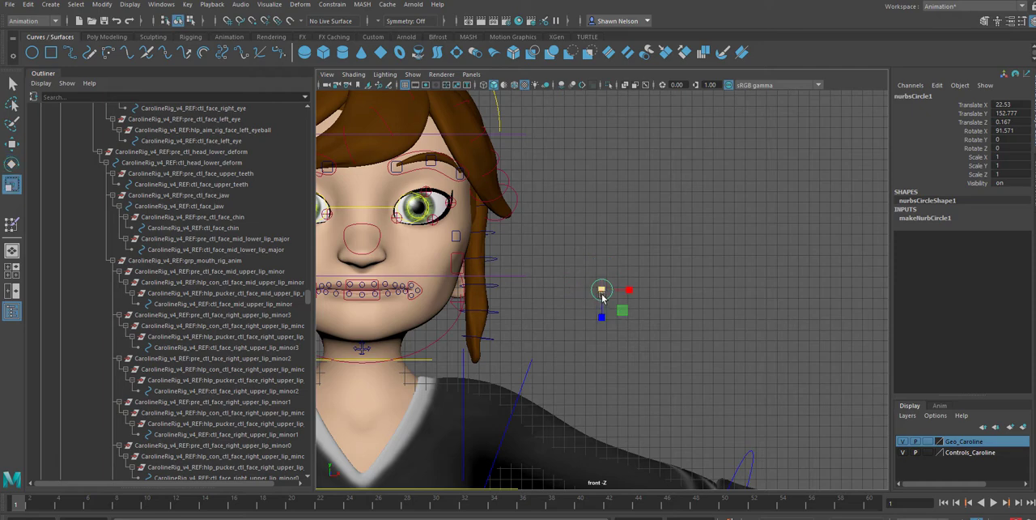
{"action": "left_click_drag", "start_coordinate": [601, 289], "coordinate": [663, 246]}
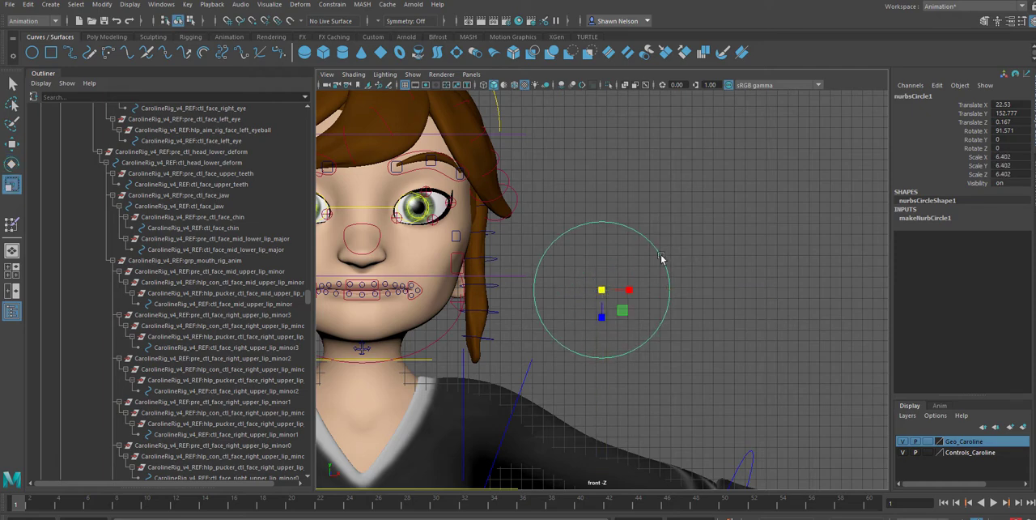
Pull the circle's upper control vertices down, the middle one furthest, to form a smiling-mouth crescent
{"action": "right_click_drag", "start_coordinate": [661, 257], "coordinate": [593, 253]}
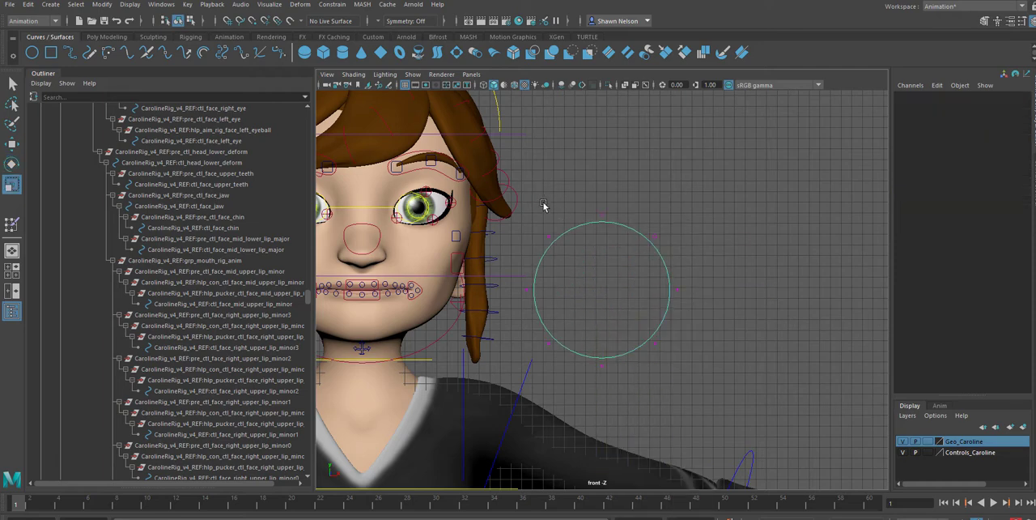
{"action": "left_click_drag", "start_coordinate": [552, 208], "coordinate": [635, 304]}
{"action": "key", "text": "w"}
{"action": "left_click", "coordinate": [606, 223]}
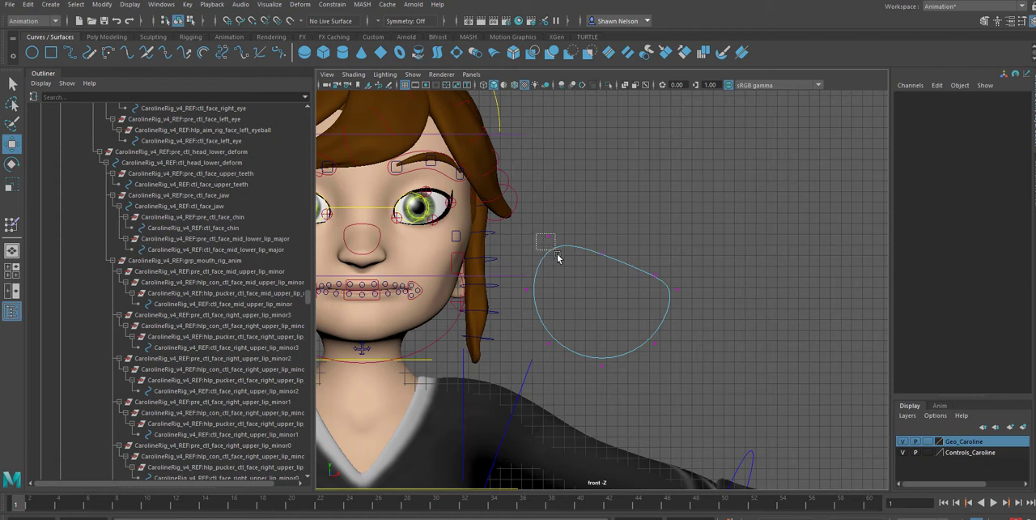
{"action": "left_click_drag", "start_coordinate": [556, 255], "coordinate": [547, 303]}
{"action": "left_click_drag", "start_coordinate": [576, 237], "coordinate": [596, 354]}
{"action": "left_click", "coordinate": [695, 359]}
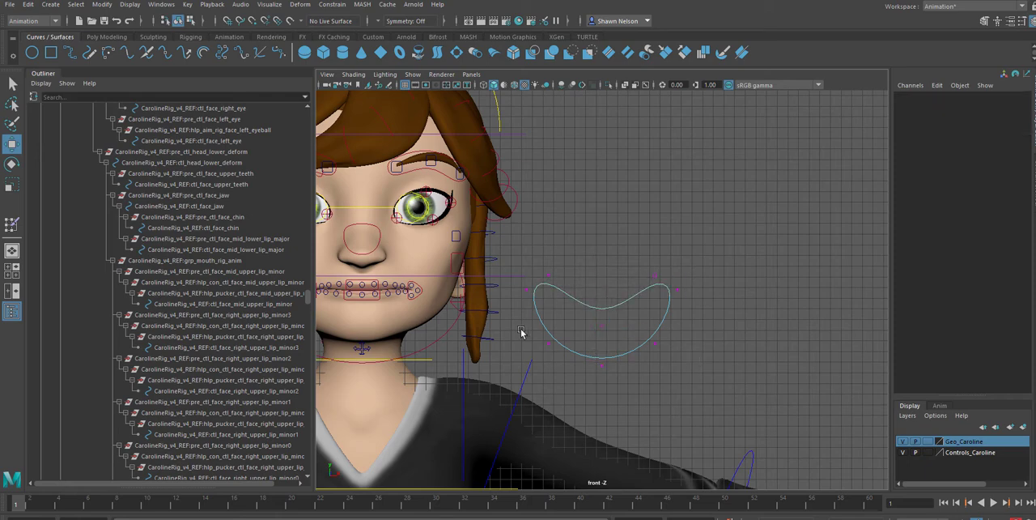
Return to object mode and raise the crescent curve to about Translate Y 158.8, beside the face
{"action": "right_click_drag", "start_coordinate": [641, 291], "coordinate": [677, 272]}
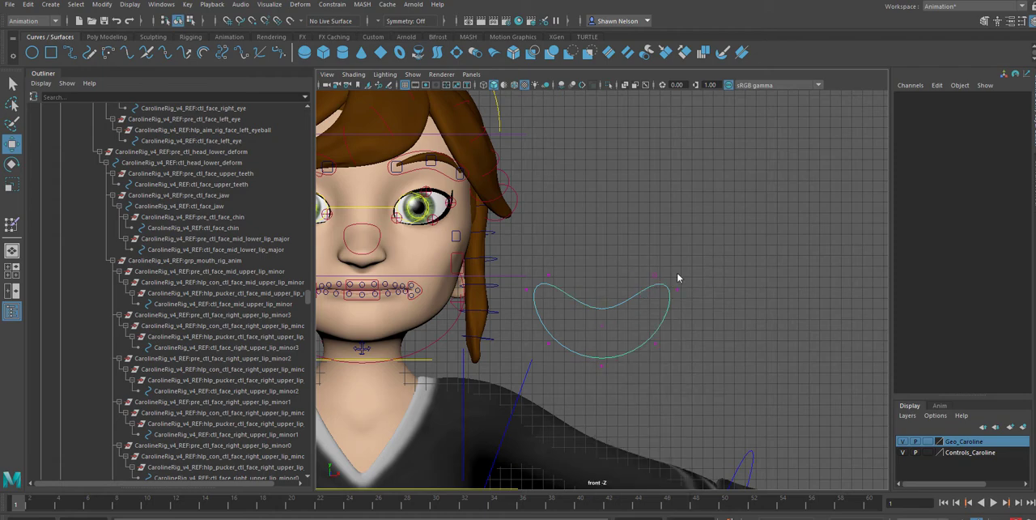
{"action": "left_click", "coordinate": [618, 307]}
{"action": "left_click_drag", "start_coordinate": [601, 324], "coordinate": [589, 261]}
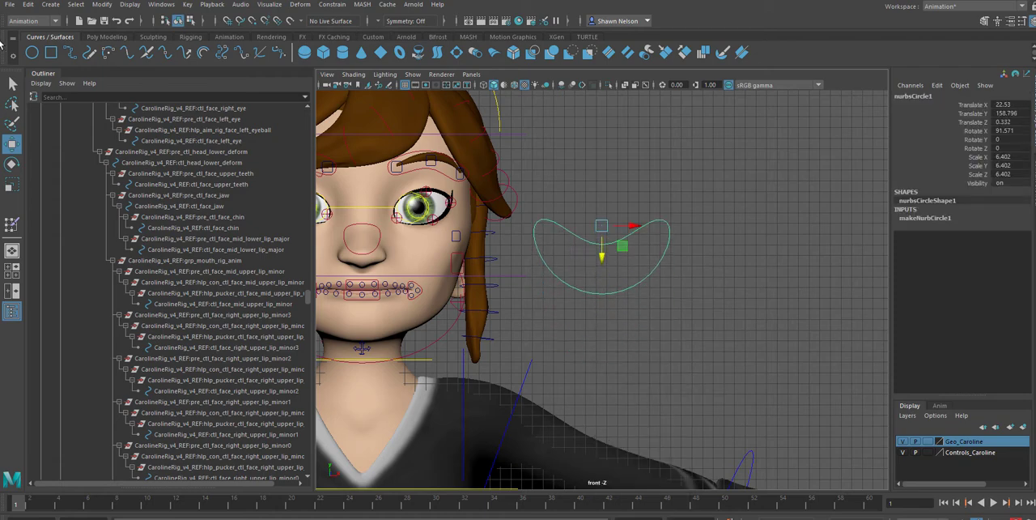
Center the crescent curve's pivot and save the scene, accepting the student version notice
{"action": "left_click", "coordinate": [107, 5]}
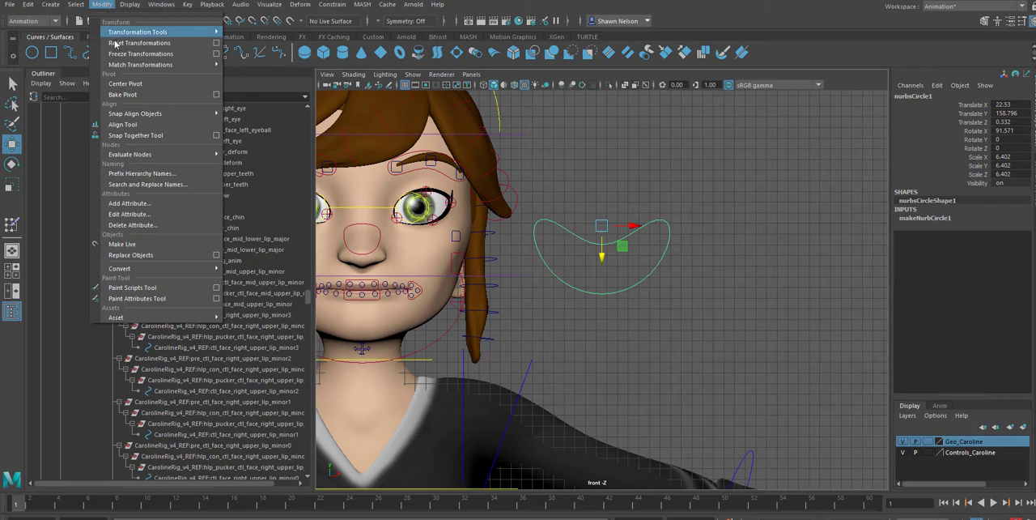
{"action": "mouse_move", "coordinate": [124, 110]}
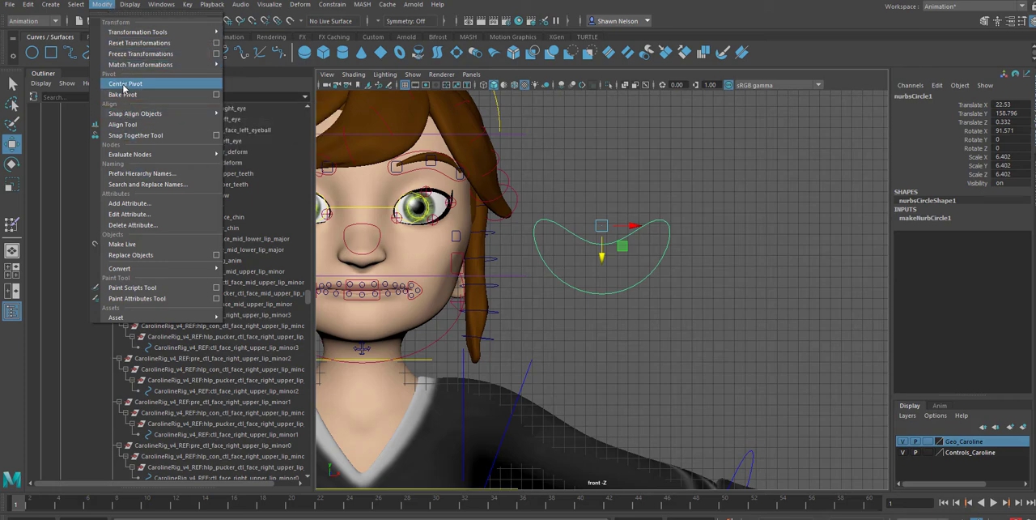
{"action": "left_click", "coordinate": [123, 84]}
{"action": "key", "text": "ctrl+s"}
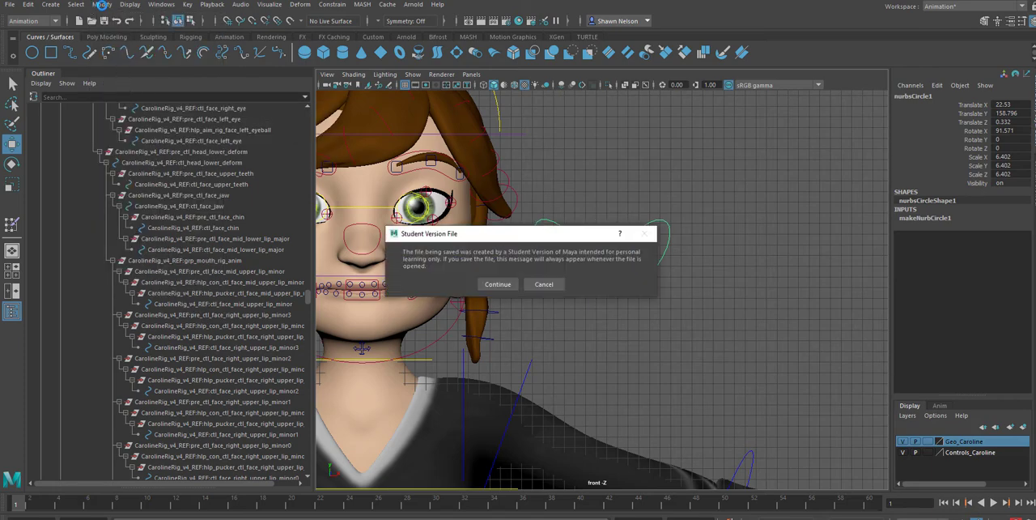
{"action": "left_click", "coordinate": [497, 284]}
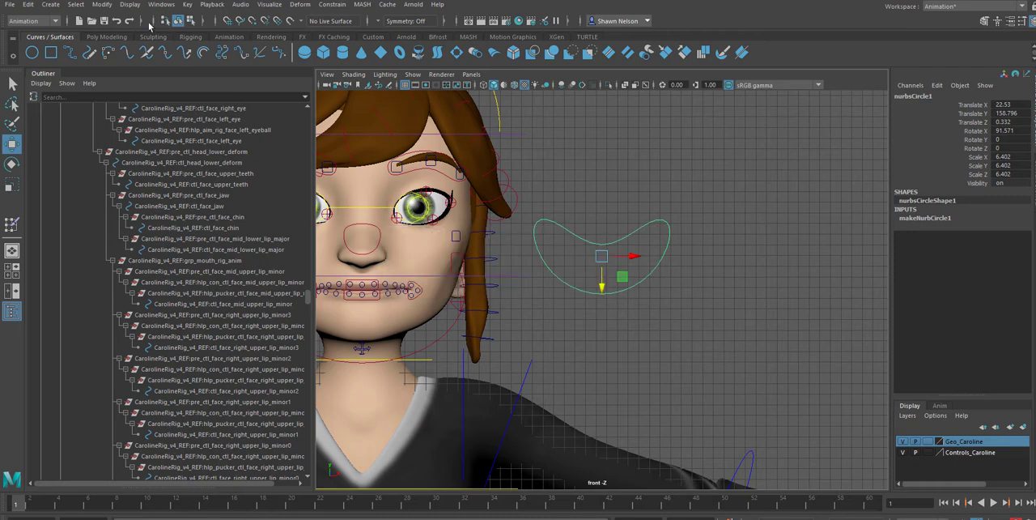
Freeze the crescent curve's transformations and reselect it to check its channel values
{"action": "left_click", "coordinate": [101, 5]}
{"action": "left_click", "coordinate": [93, 7]}
{"action": "left_click", "coordinate": [93, 6]}
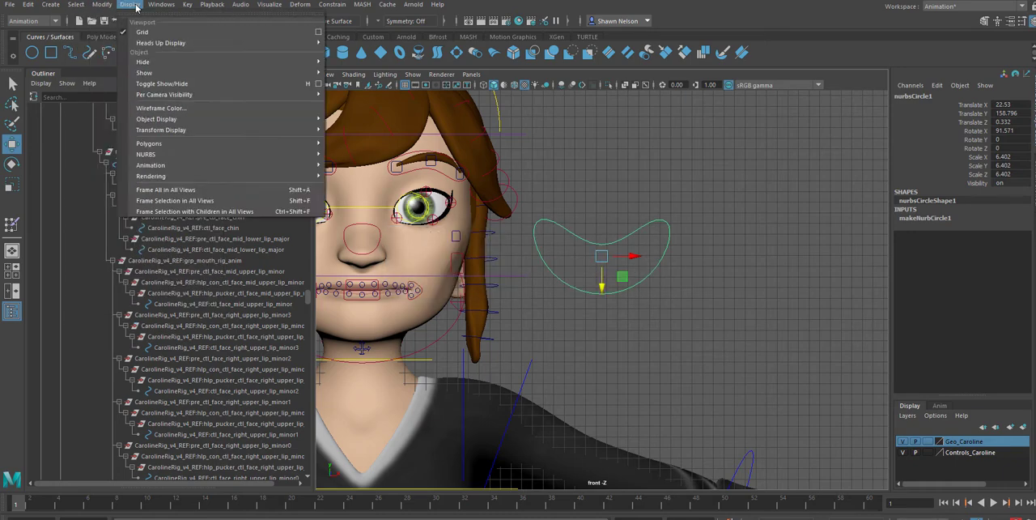
{"action": "left_click", "coordinate": [134, 54]}
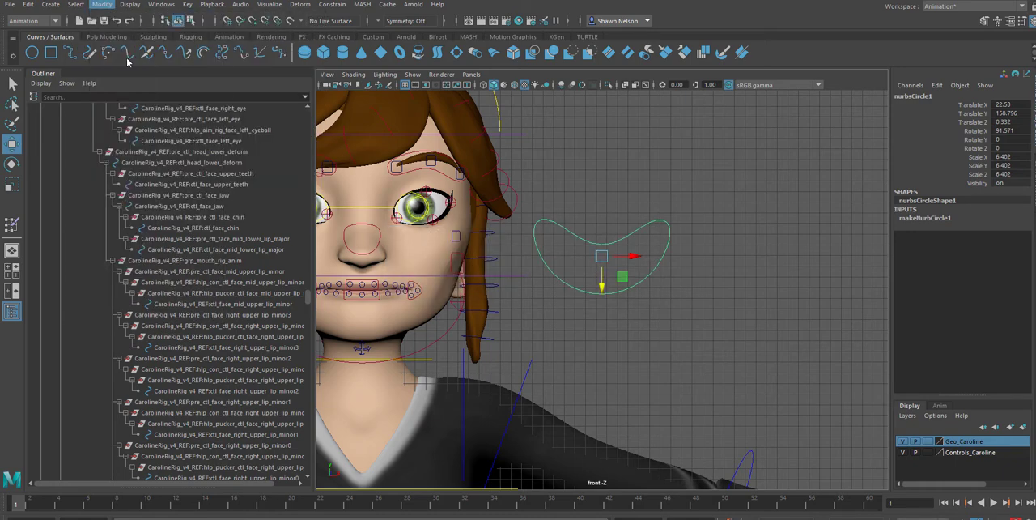
{"action": "left_click", "coordinate": [762, 307]}
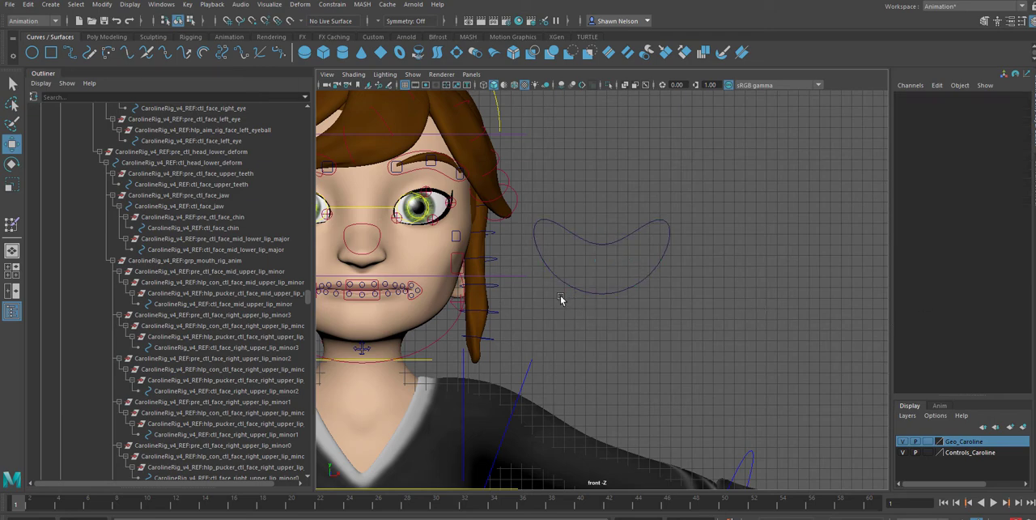
{"action": "left_click_drag", "start_coordinate": [579, 282], "coordinate": [554, 346]}
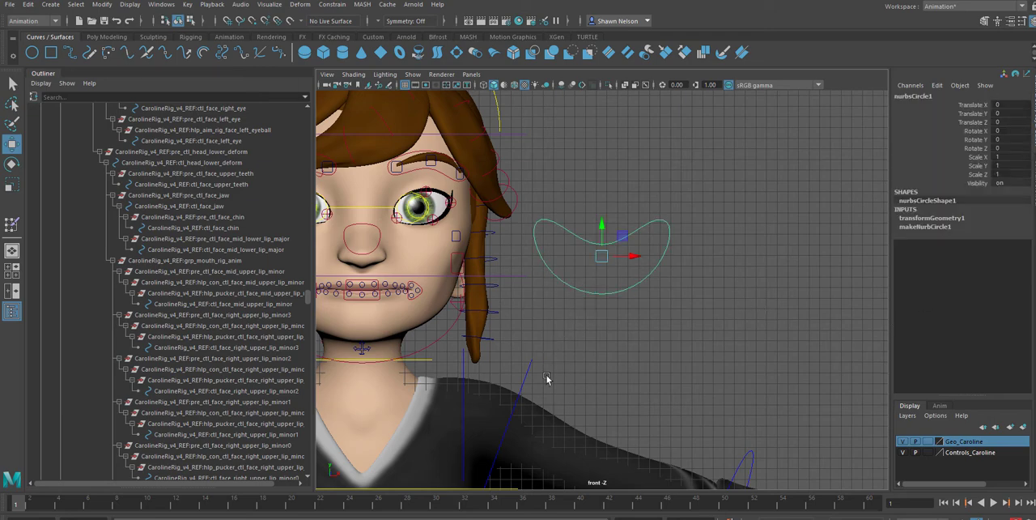
Rename the crescent curve as Mouth_Shape_Controller in the scene hierarchy
{"action": "left_click", "coordinate": [442, 339]}
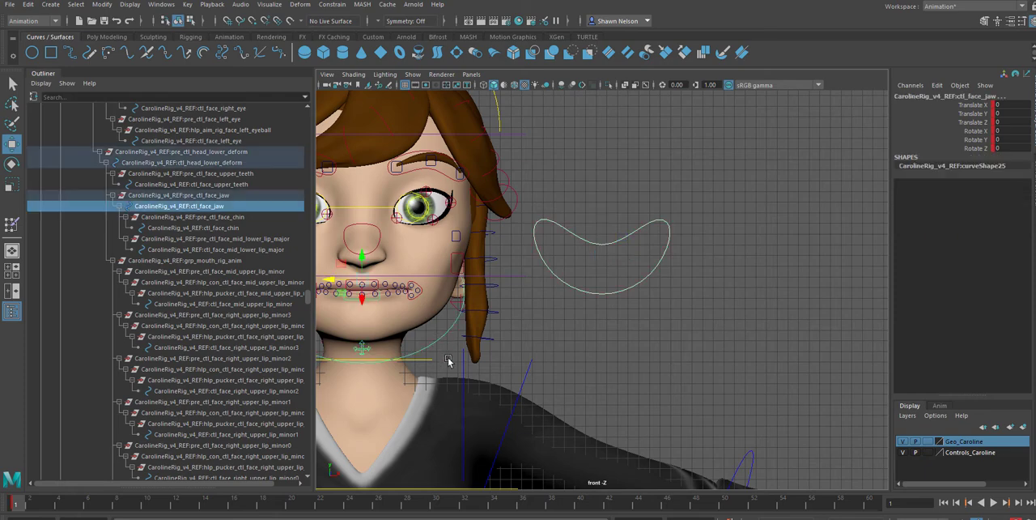
{"action": "left_click_drag", "start_coordinate": [595, 283], "coordinate": [616, 322]}
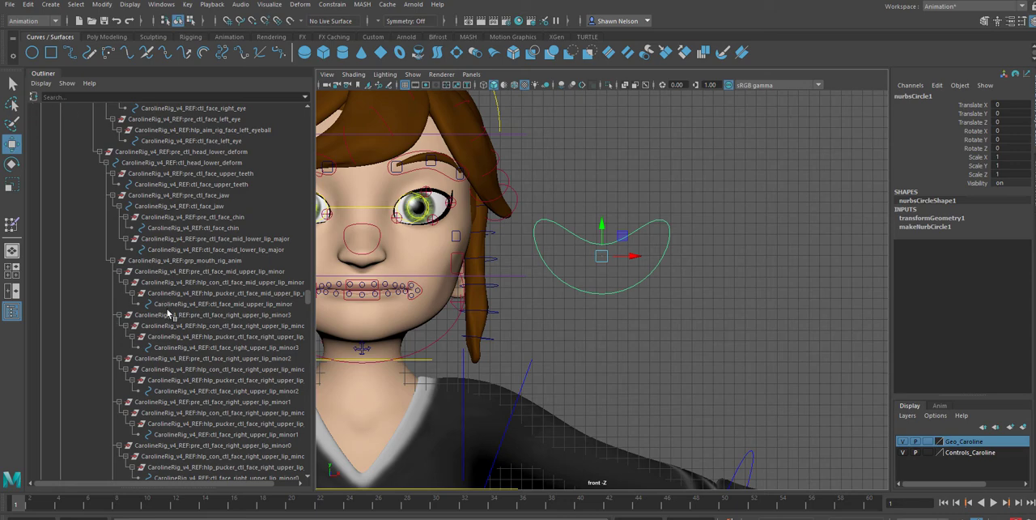
{"action": "scroll", "coordinate": [174, 340], "scroll_direction": "down", "scroll_amount": 15}
{"action": "scroll", "coordinate": [200, 411], "scroll_direction": "down", "scroll_amount": 5}
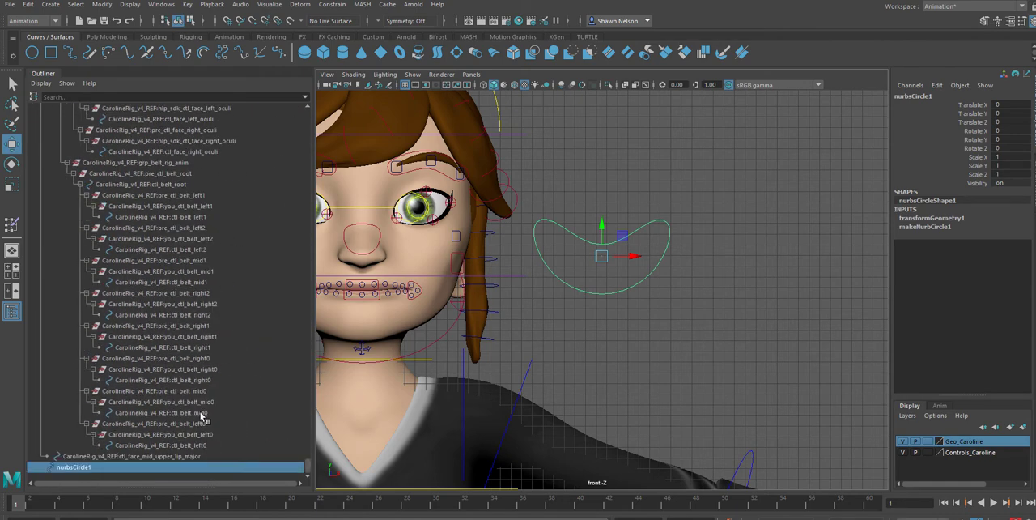
{"action": "double_click", "coordinate": [81, 467]}
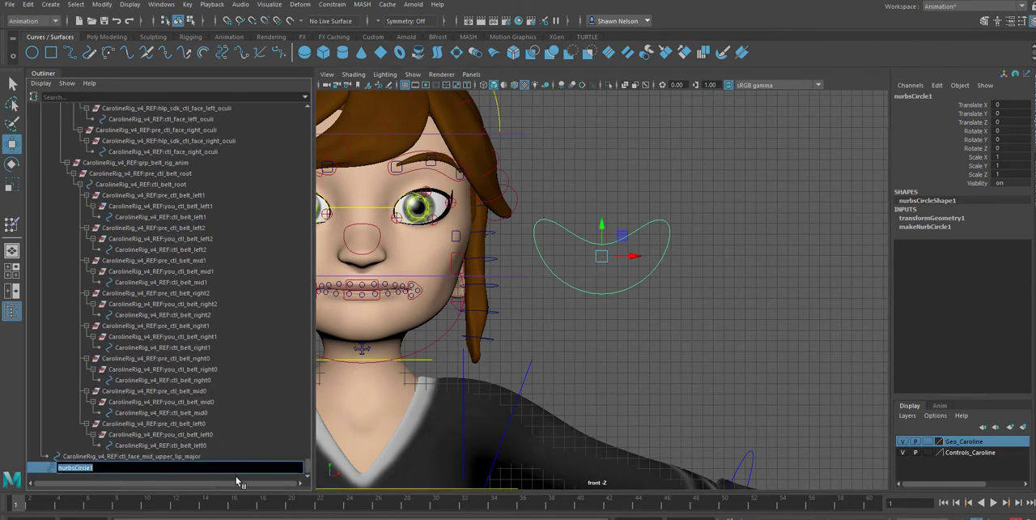
{"action": "type", "text": "Mouth_Shape_Controller"}
{"action": "key", "text": "Return"}
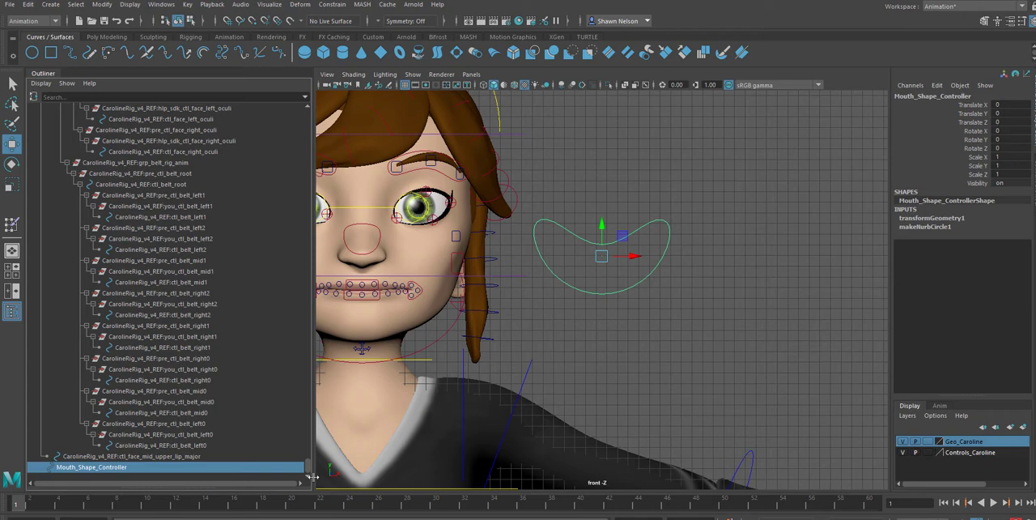
Check the ctl_face_mid_upper_lip_major control, then reselect Mouth_Shape_Controller with the whole face in view
{"action": "left_click", "coordinate": [156, 456]}
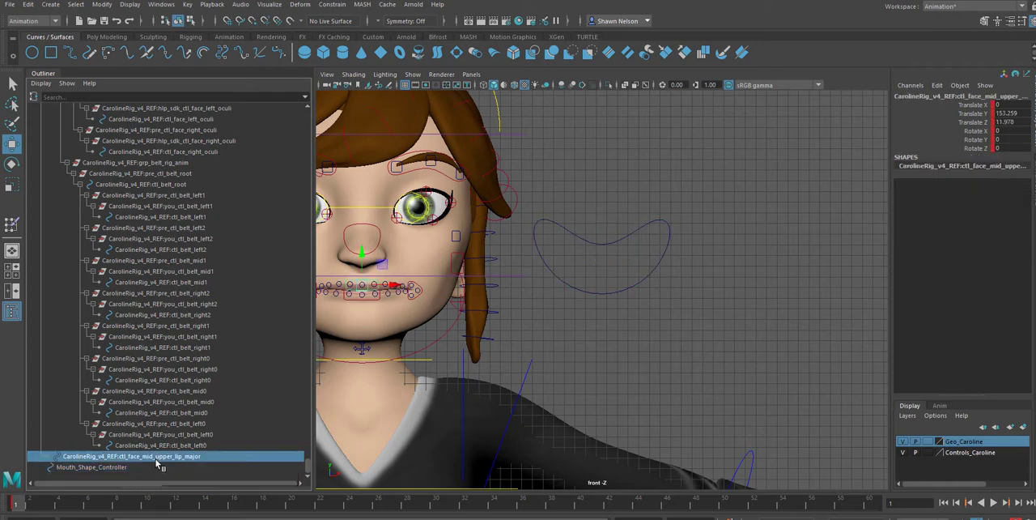
{"action": "left_click", "coordinate": [652, 335]}
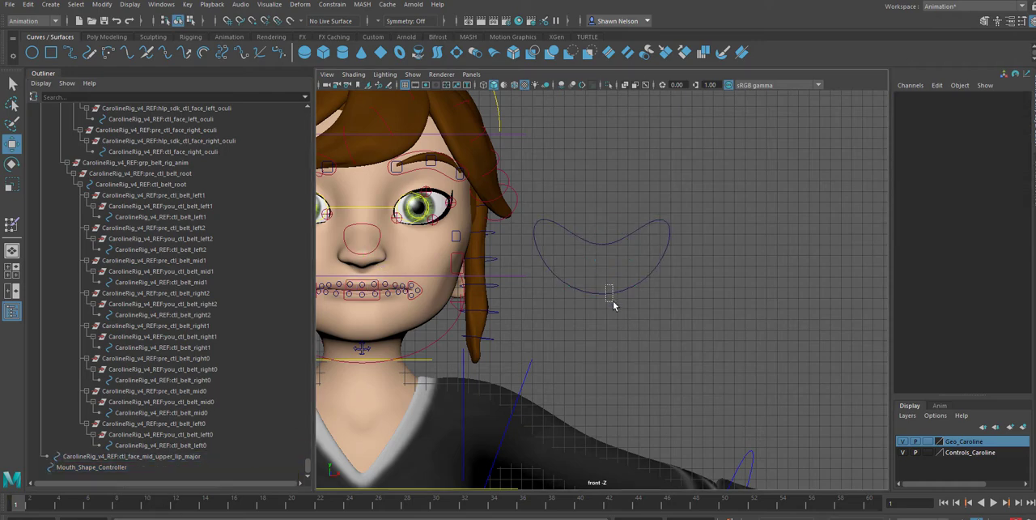
{"action": "left_click_drag", "start_coordinate": [607, 285], "coordinate": [613, 301]}
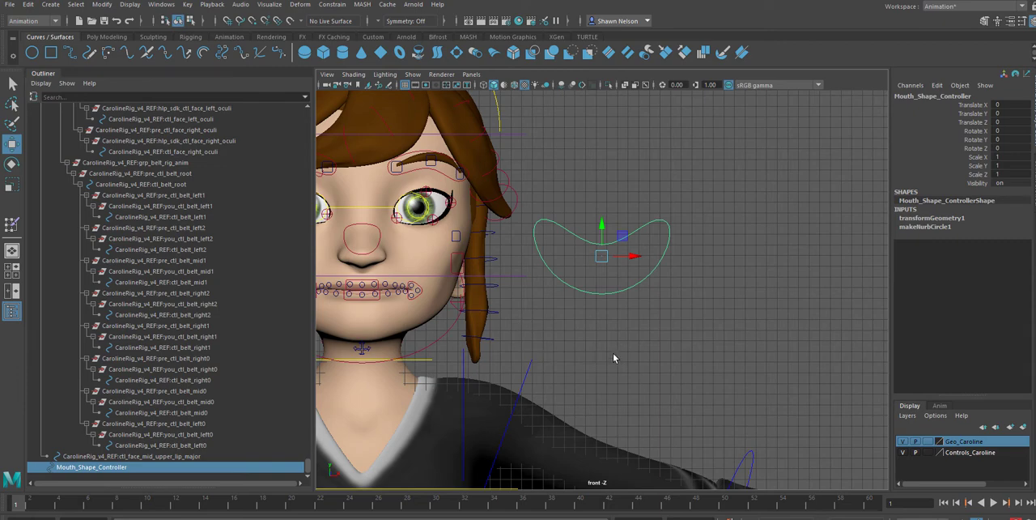
{"action": "middle_click_drag", "start_coordinate": [591, 315], "coordinate": [689, 322], "text": "alt"}
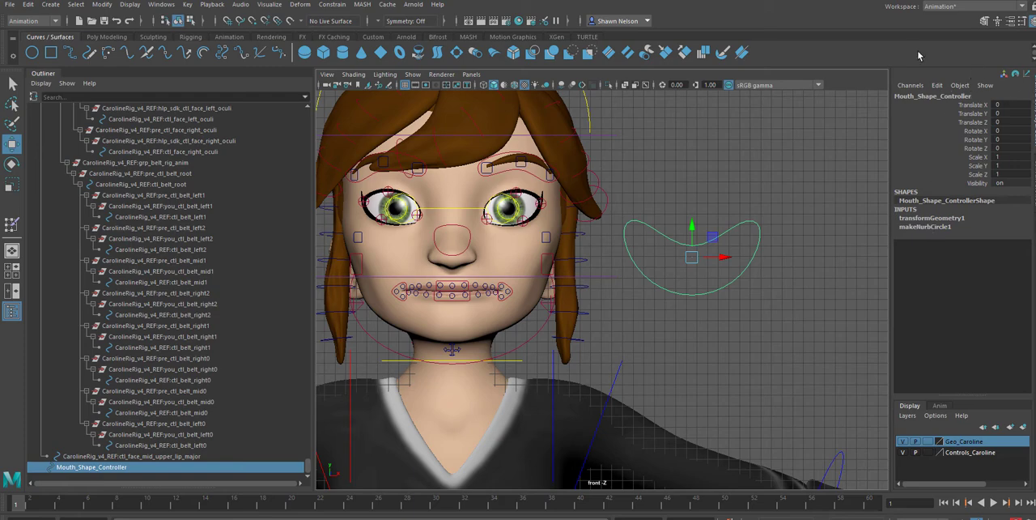
{"action": "left_click_drag", "start_coordinate": [922, 1], "coordinate": [879, 0]}
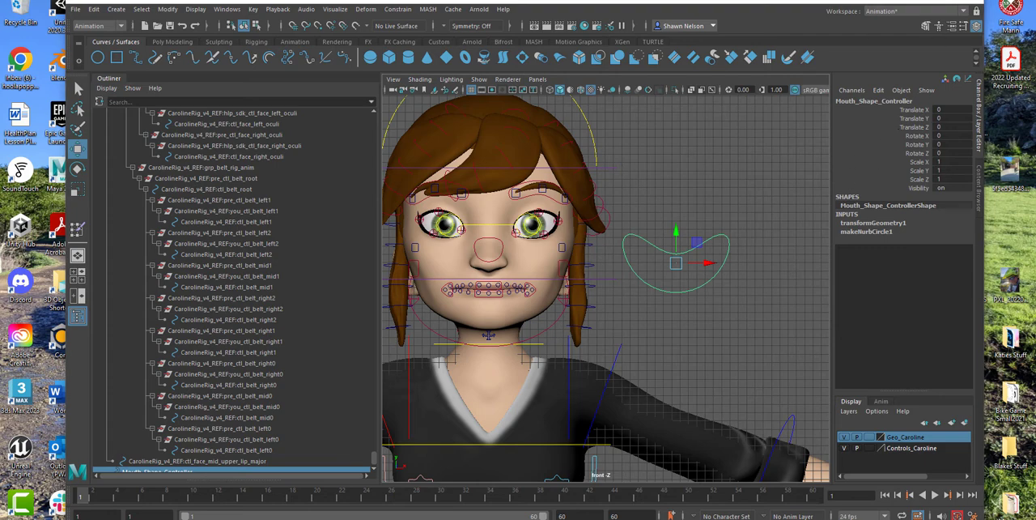
{"action": "mouse_move", "coordinate": [867, 0]}
{"action": "left_mouse_down"}
{"action": "mouse_move", "coordinate": [918, 1]}
{"action": "mouse_move", "coordinate": [877, 9]}
{"action": "left_mouse_up"}
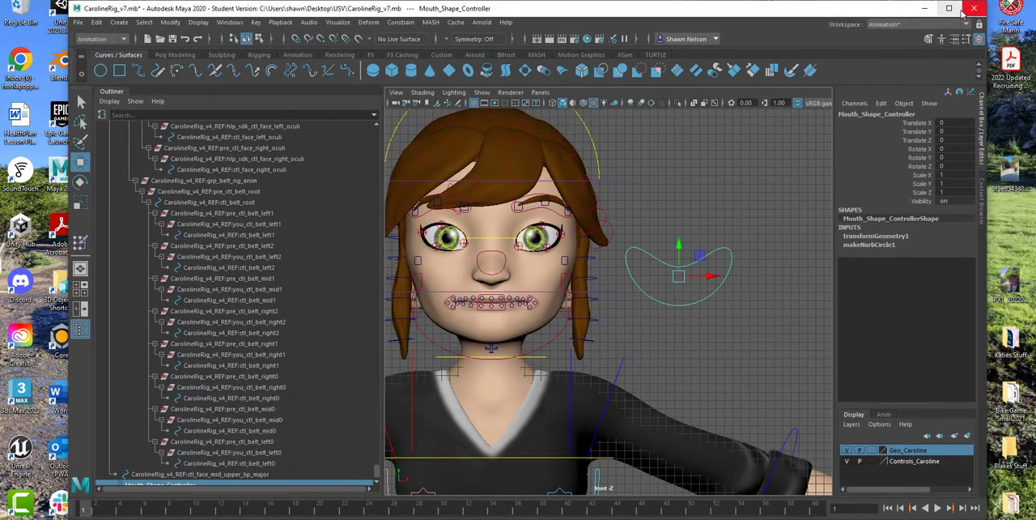
{"action": "left_click", "coordinate": [953, 7]}
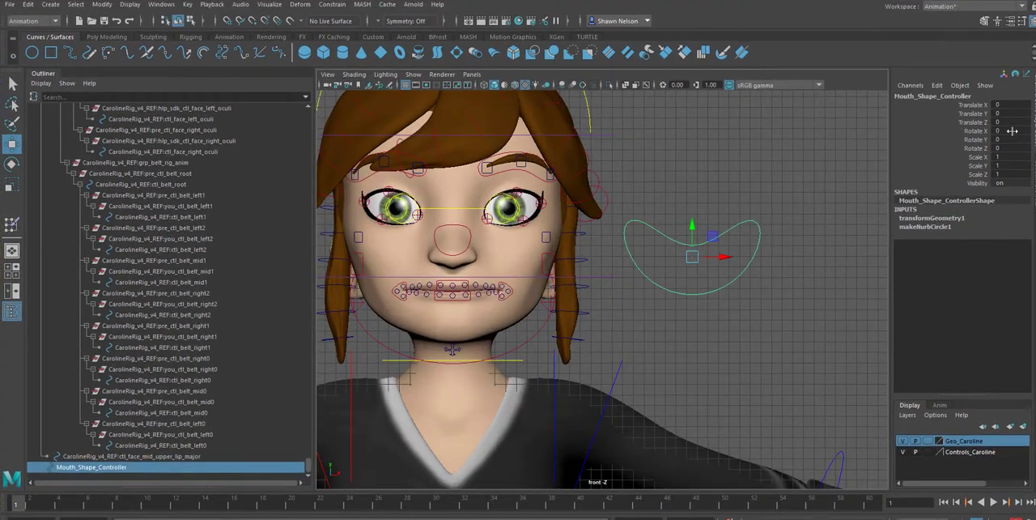
{"action": "left_click", "coordinate": [1023, 21]}
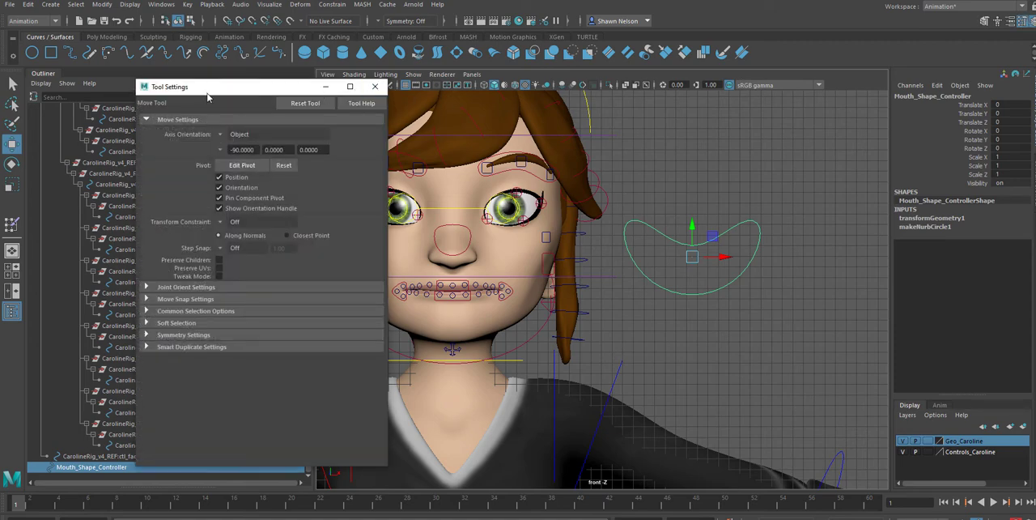
{"action": "left_click_drag", "start_coordinate": [208, 93], "coordinate": [864, 91]}
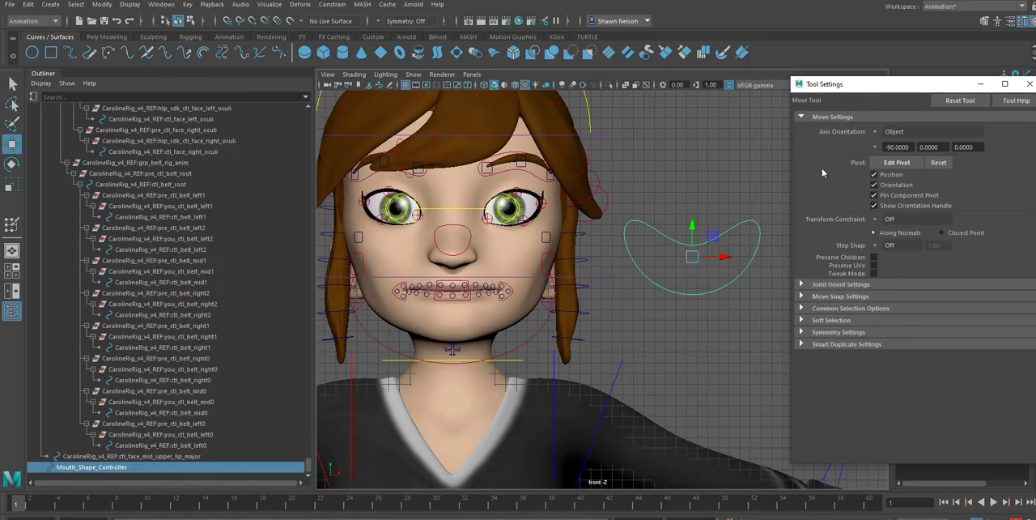
{"action": "left_click_drag", "start_coordinate": [946, 87], "coordinate": [834, 104]}
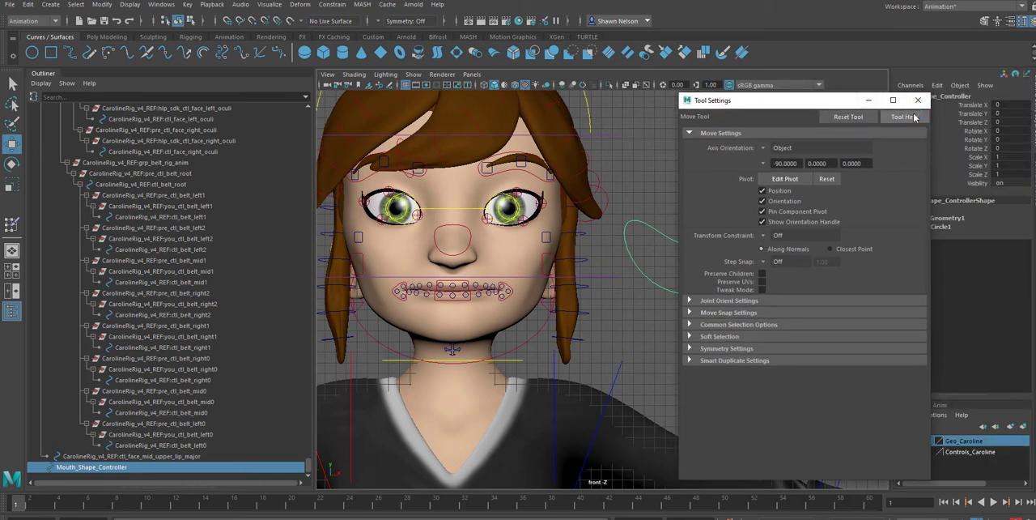
{"action": "left_click", "coordinate": [918, 99]}
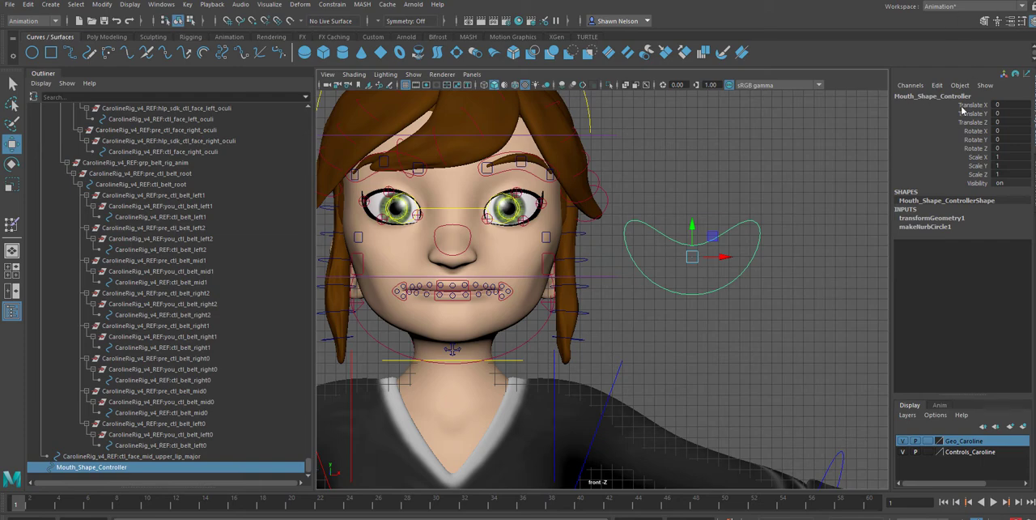
Start a new keyable float attribute on the Mouth_Shape_Controller transform and name it MS_AAAI
{"action": "left_click", "coordinate": [1009, 23]}
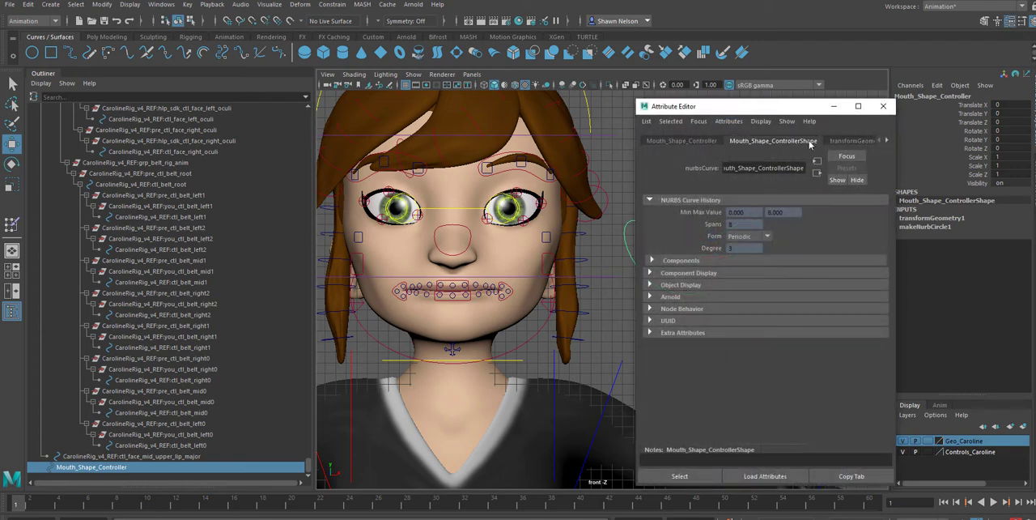
{"action": "left_click", "coordinate": [679, 141]}
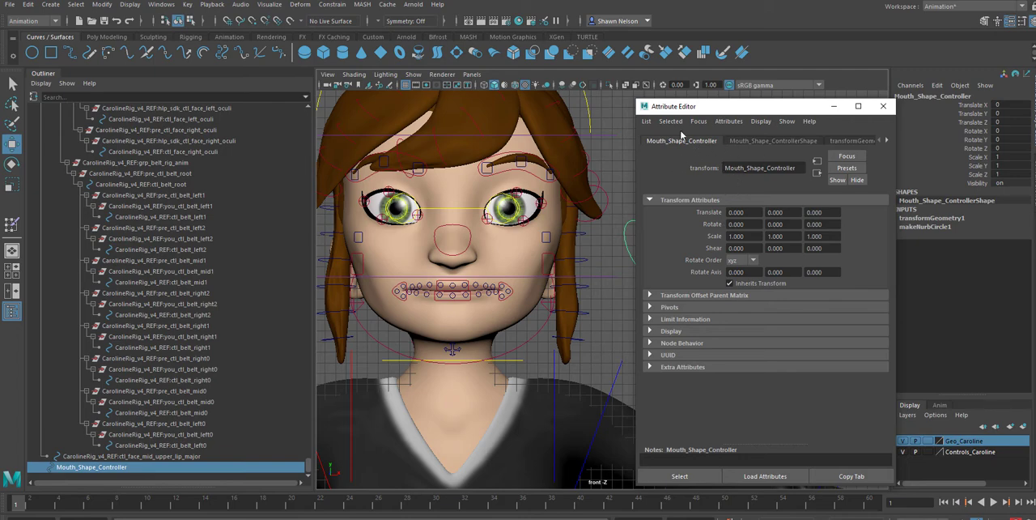
{"action": "left_click_drag", "start_coordinate": [698, 113], "coordinate": [806, 103]}
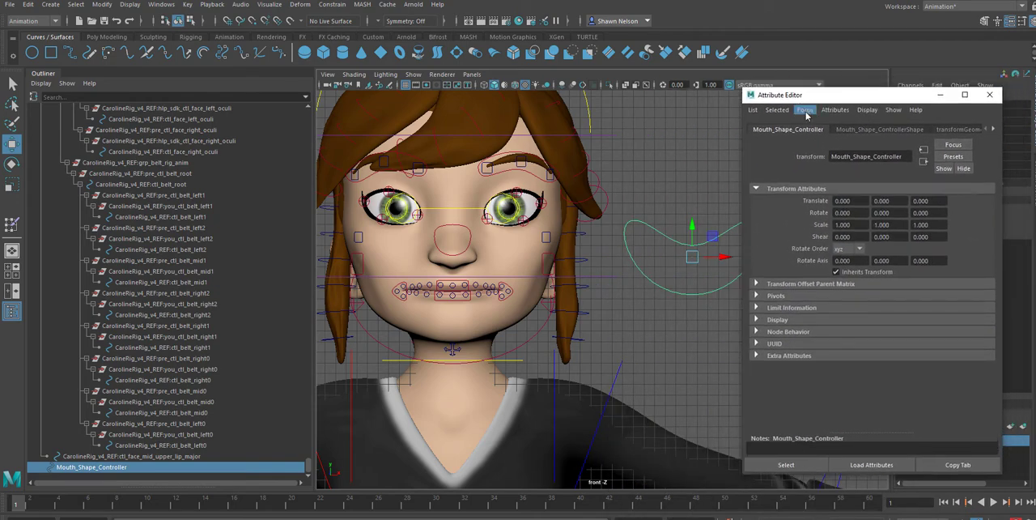
{"action": "left_click", "coordinate": [837, 109]}
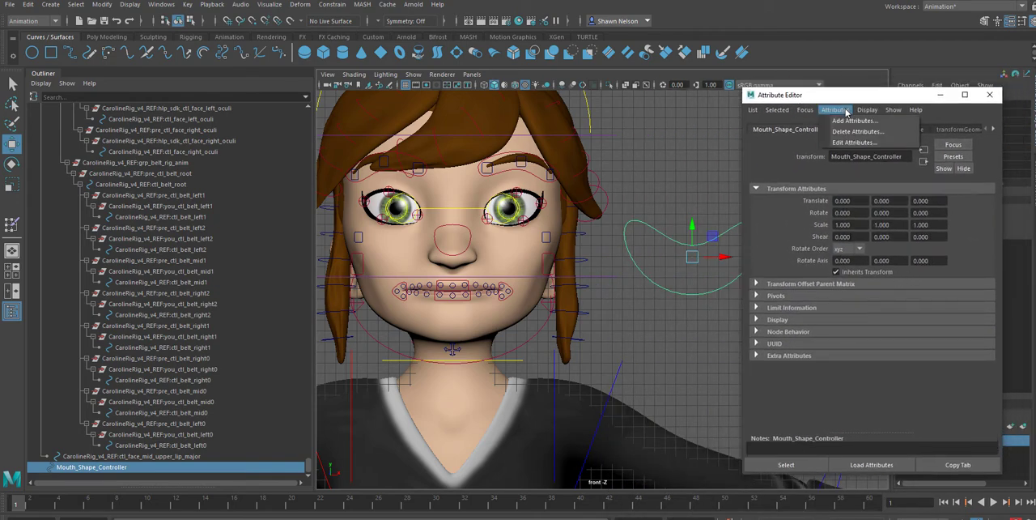
{"action": "left_click", "coordinate": [850, 121]}
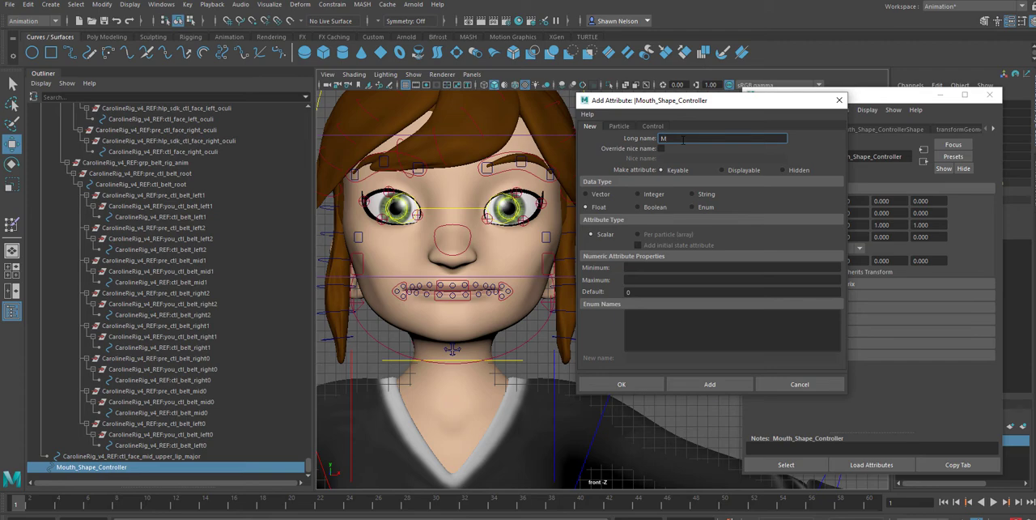
{"action": "type", "text": "o"}
{"action": "key", "text": "BackSpace"}
{"action": "type", "text": "AAAI"}
Set the MS_AAAI attribute's minimum to 1, maximum to 6 and default to 1, and add it to the controller
{"action": "left_click", "coordinate": [652, 266]}
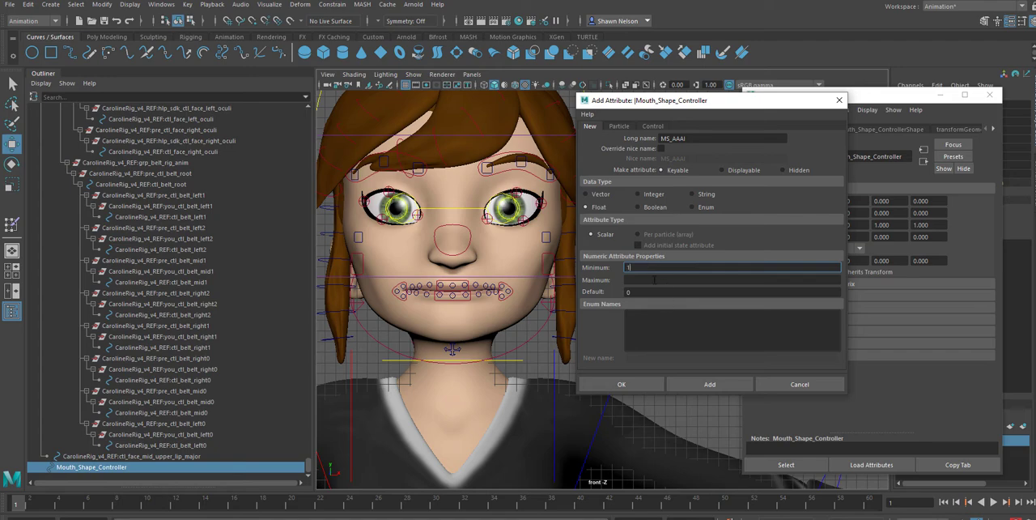
{"action": "left_click", "coordinate": [653, 279]}
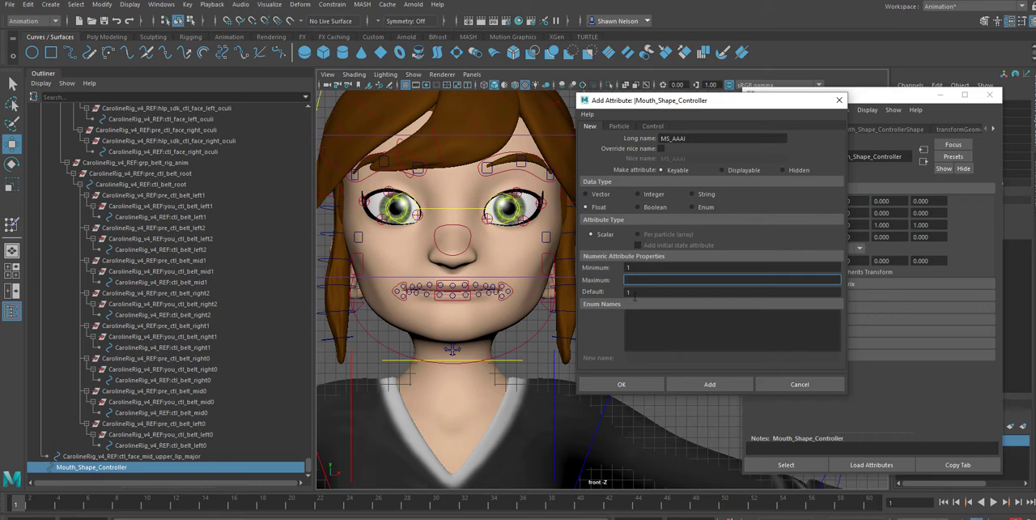
{"action": "left_click", "coordinate": [636, 290]}
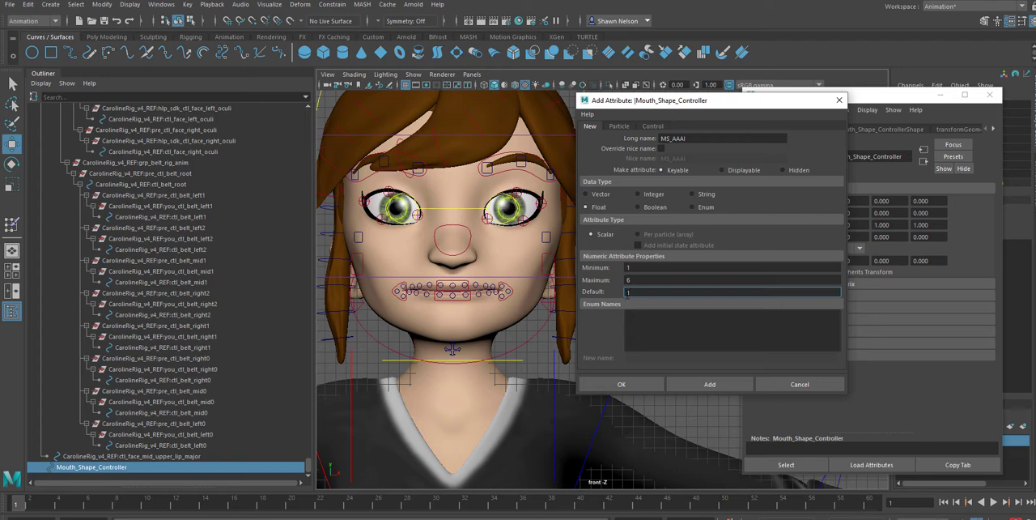
{"action": "double_click", "coordinate": [636, 291]}
{"action": "type", "text": "3"}
{"action": "left_click_drag", "start_coordinate": [717, 106], "coordinate": [818, 127]}
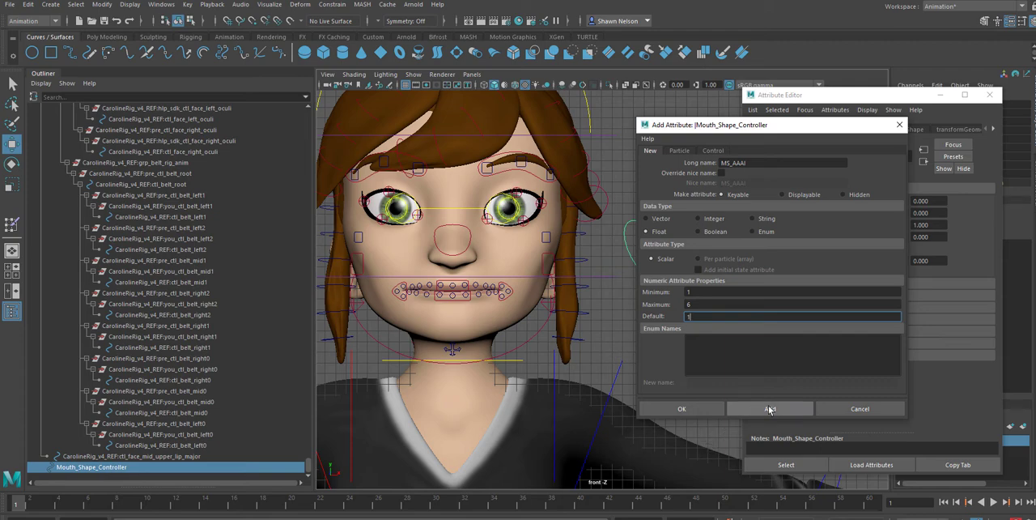
{"action": "left_click", "coordinate": [770, 408]}
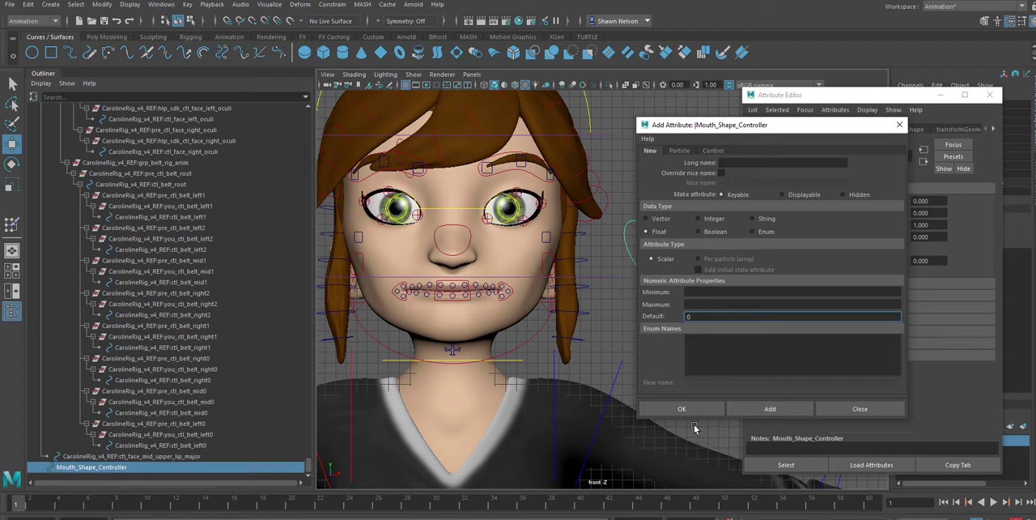
{"action": "left_click", "coordinate": [860, 408]}
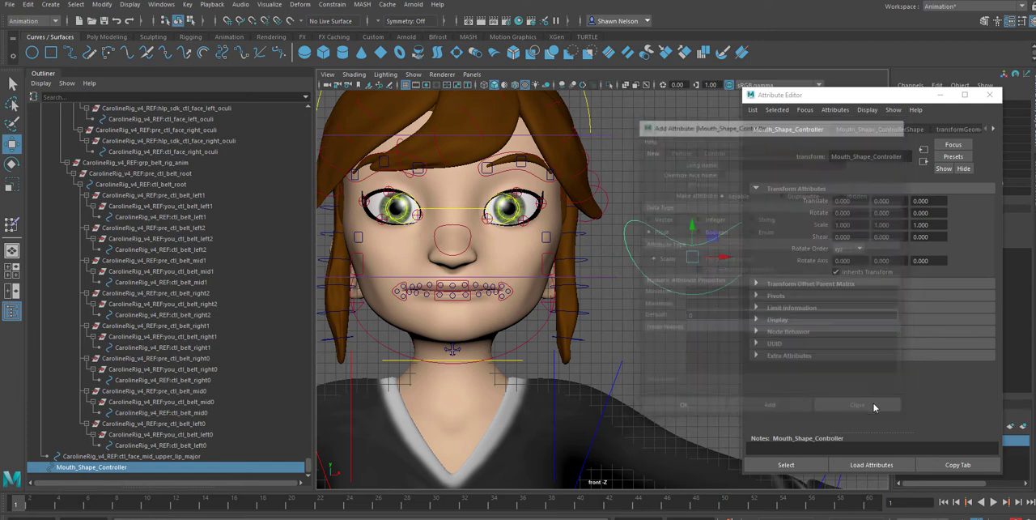
Reselect Mouth_Shape_Controller to check the new MS AAAI attribute among its channels, then clear the selection
{"action": "left_click", "coordinate": [659, 242]}
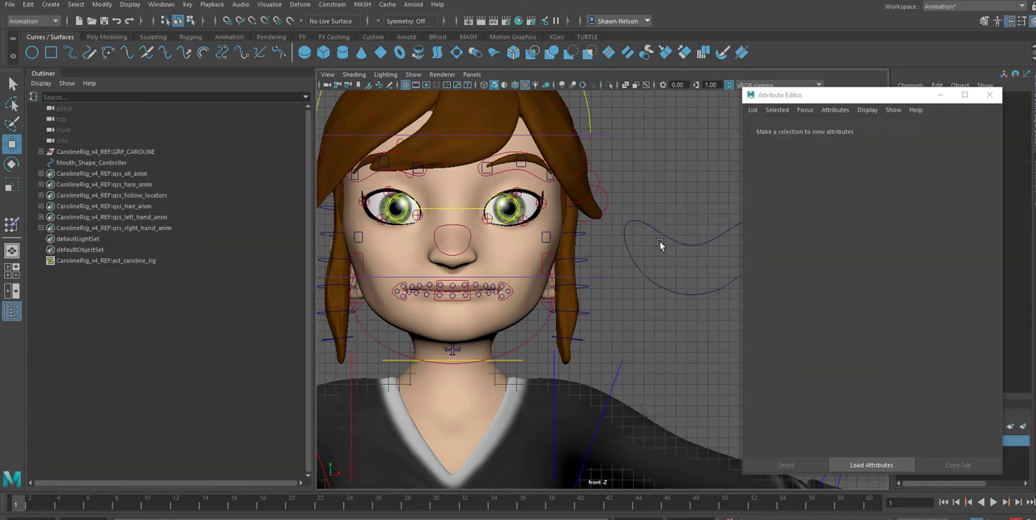
{"action": "left_click", "coordinate": [683, 242]}
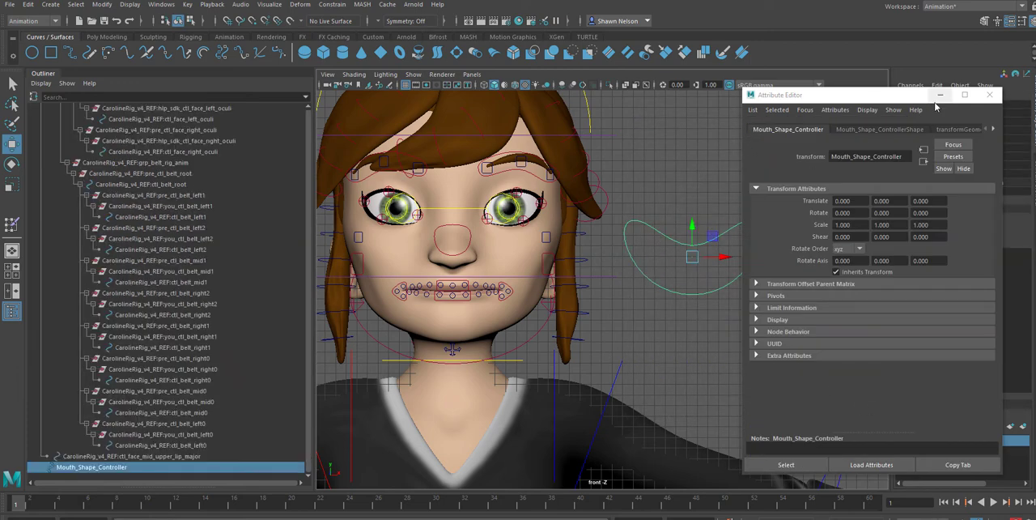
{"action": "left_click", "coordinate": [989, 95]}
{"action": "left_click", "coordinate": [976, 191]}
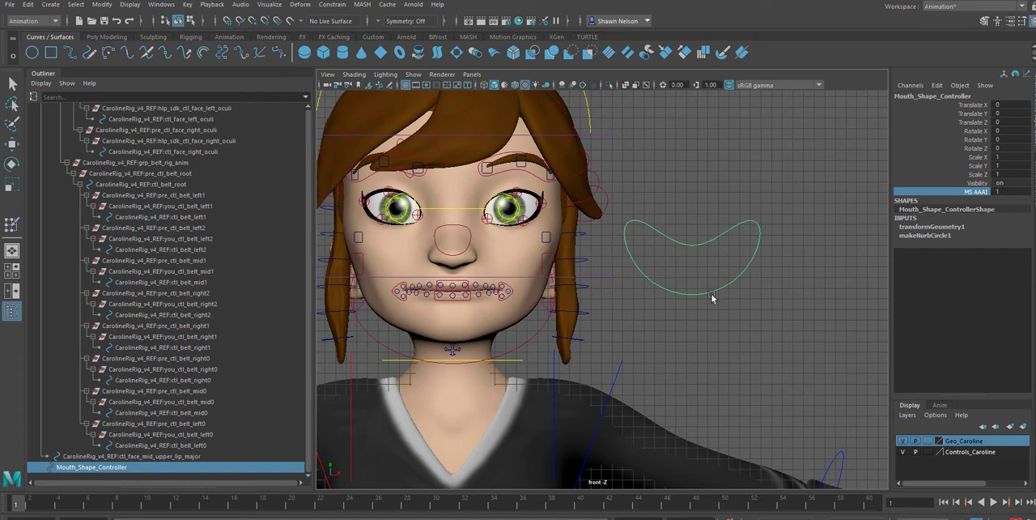
{"action": "left_click", "coordinate": [414, 74]}
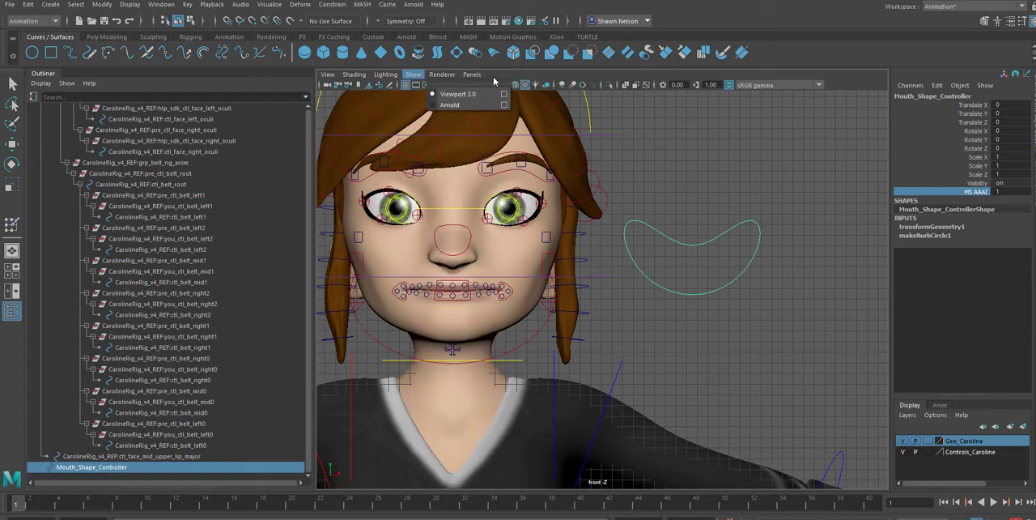
{"action": "left_click", "coordinate": [733, 118]}
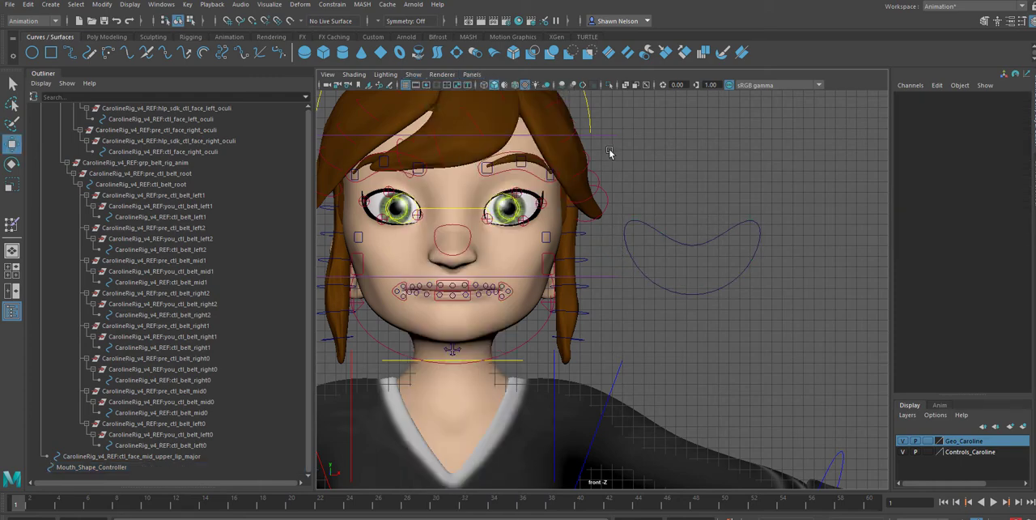
Select the ctl_face_left_upper_lip_minor1 control and locate it in the scene hierarchy
{"action": "left_click", "coordinate": [479, 287]}
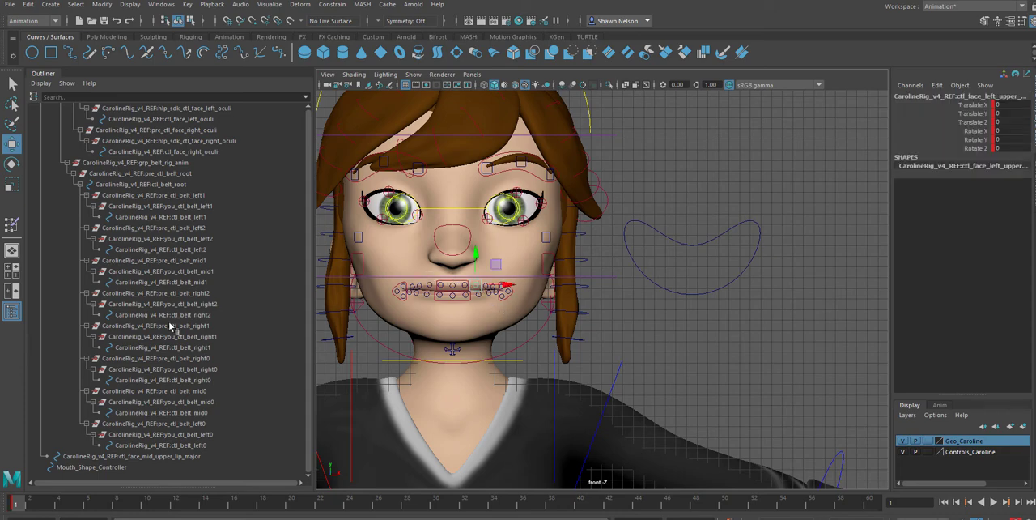
{"action": "scroll", "coordinate": [171, 327], "scroll_direction": "up", "scroll_amount": 10}
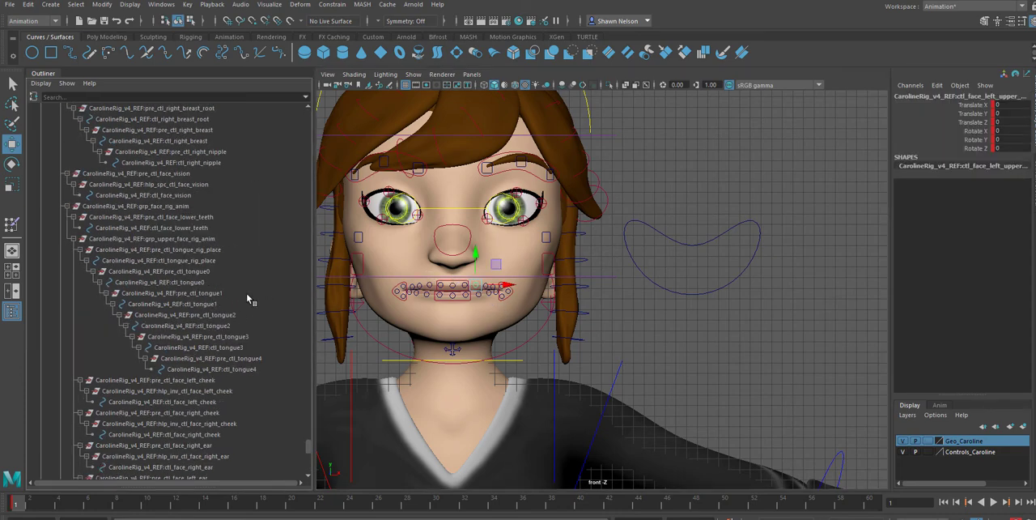
{"action": "key", "text": "f"}
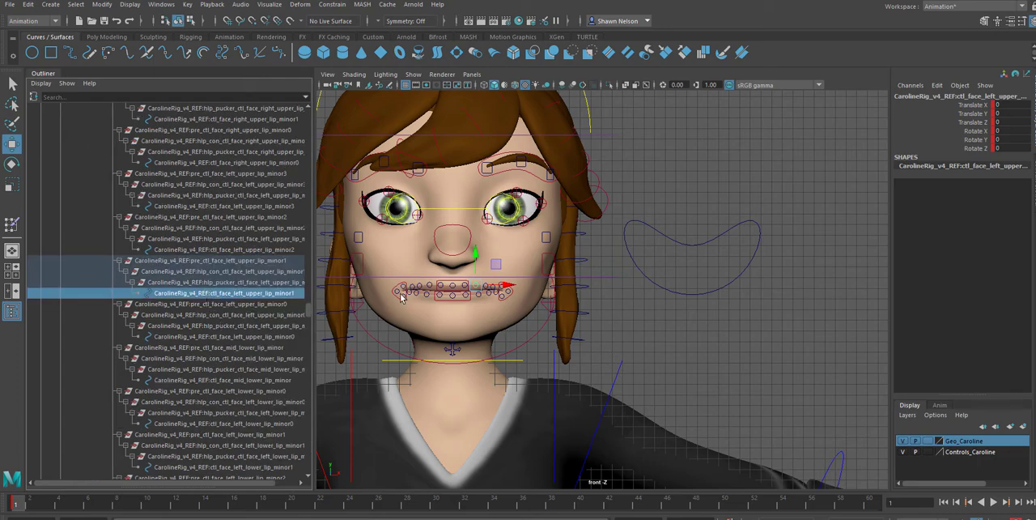
{"action": "scroll", "coordinate": [242, 289], "scroll_direction": "up", "scroll_amount": 8}
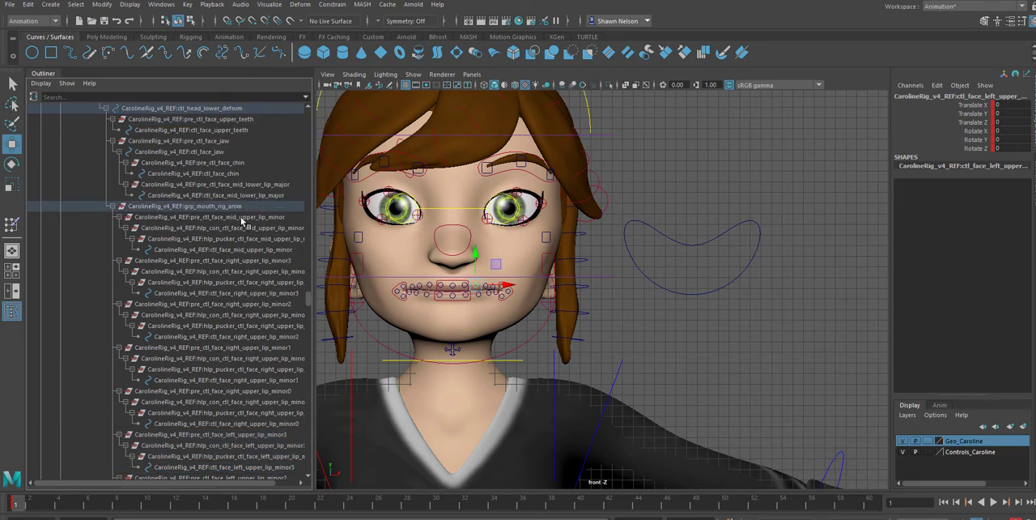
Check the mouth controls by selecting the hierarchy from grp_mouth_rig_anim through ctl_face_right_lower_lip_minor4, then clear the selection
{"action": "left_click", "coordinate": [211, 216]}
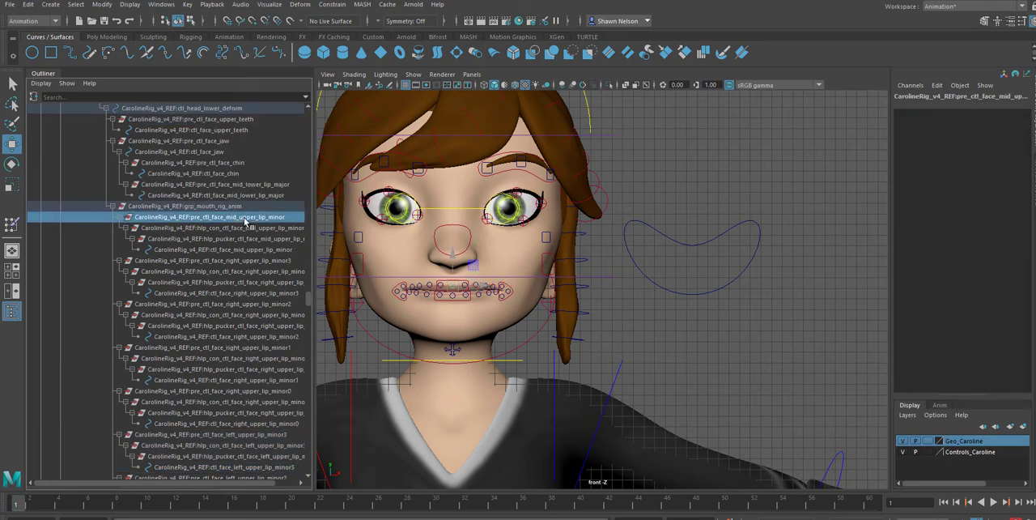
{"action": "left_click", "coordinate": [236, 207]}
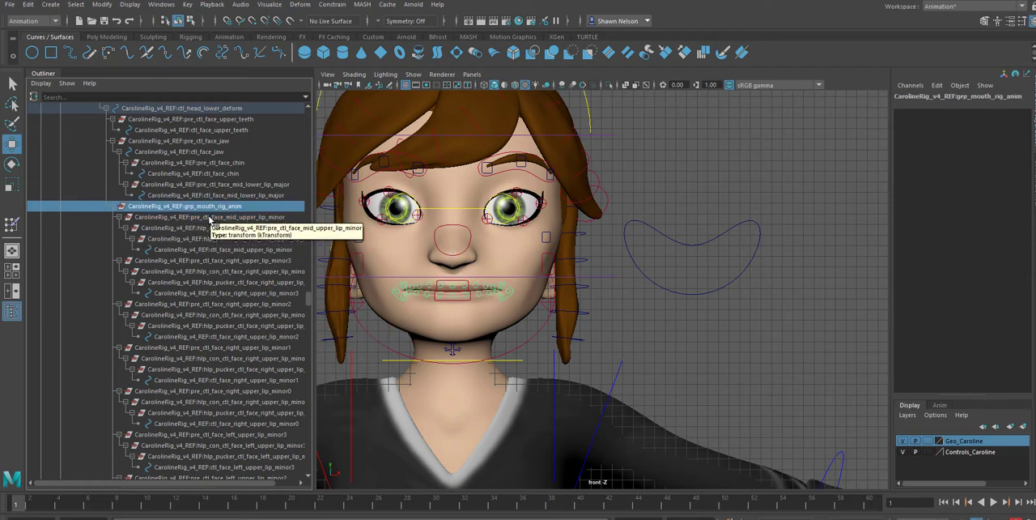
{"action": "scroll", "coordinate": [220, 239], "scroll_direction": "down", "scroll_amount": 15}
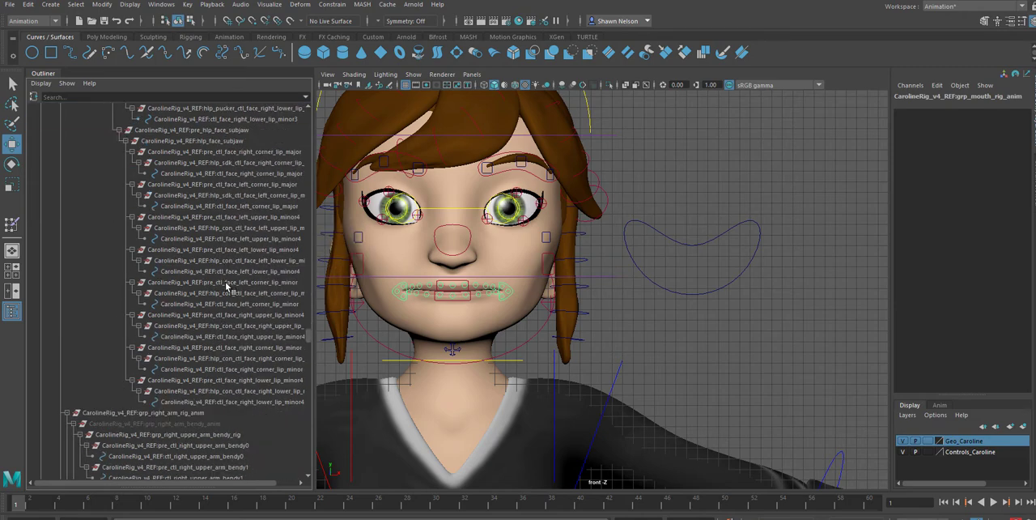
{"action": "left_click", "coordinate": [248, 402], "text": "shift"}
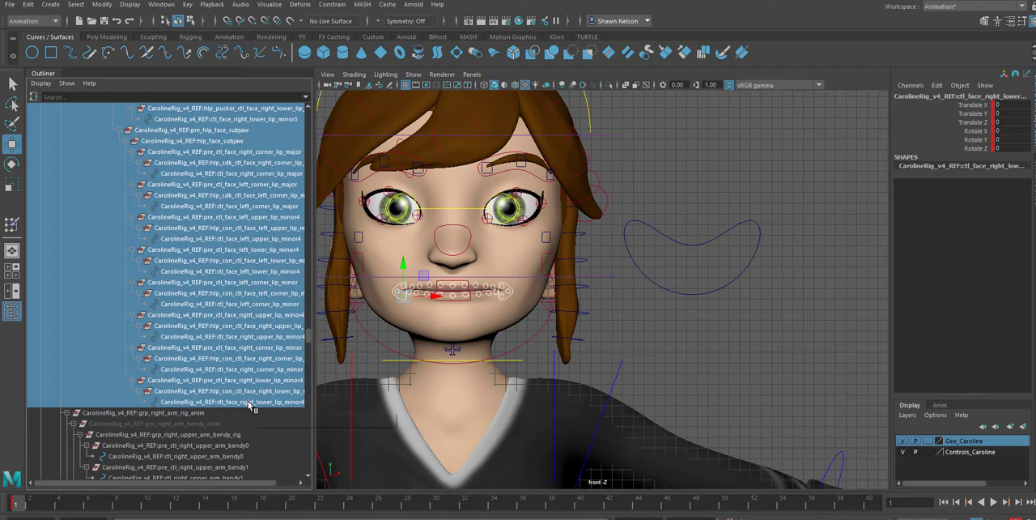
{"action": "left_click", "coordinate": [700, 315]}
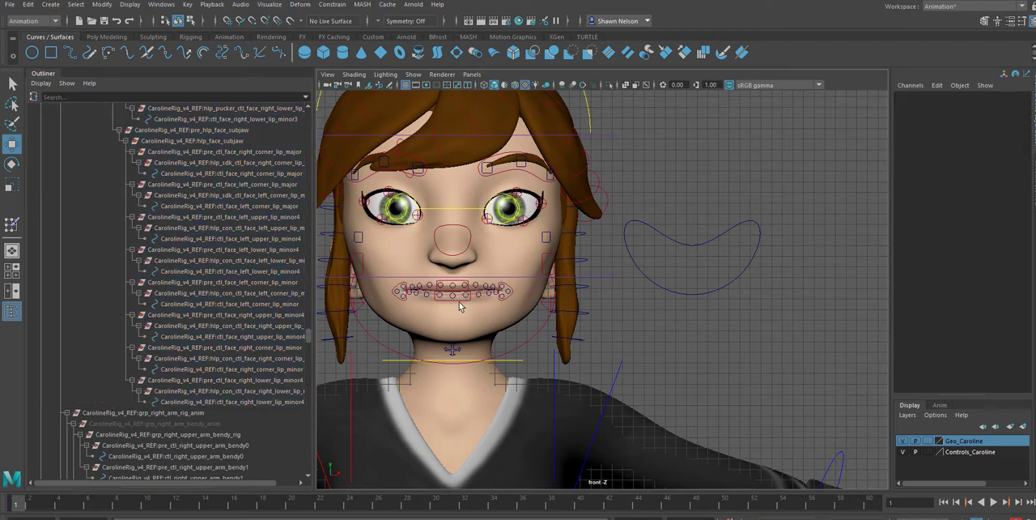
Try lowering the mid lower lip control to open the mouth, then undo the move and deselect it
{"action": "left_click", "coordinate": [457, 300]}
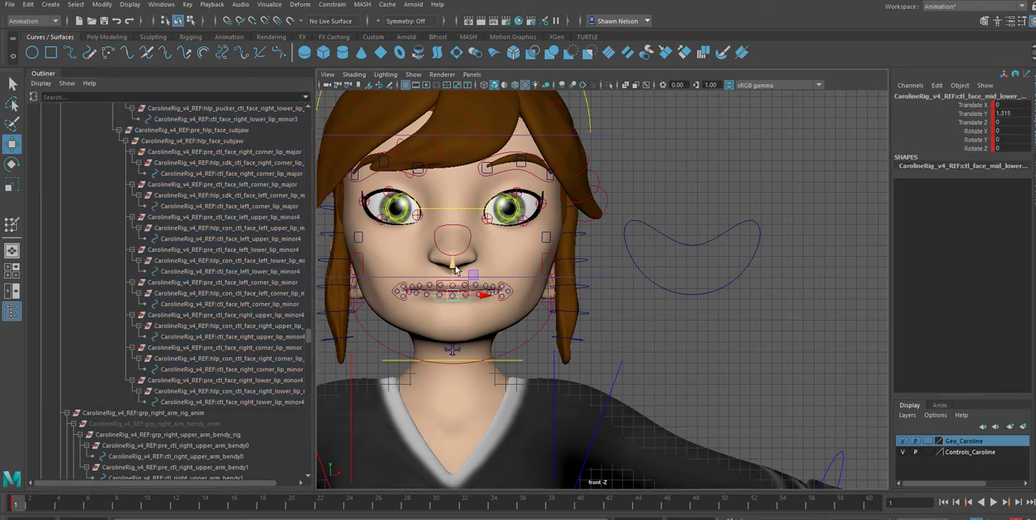
{"action": "left_click_drag", "start_coordinate": [456, 269], "coordinate": [451, 275]}
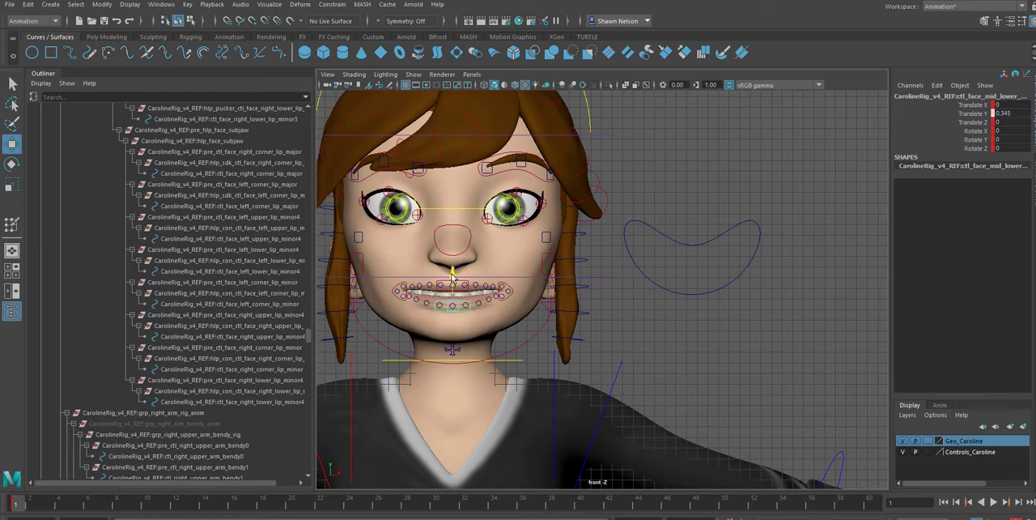
{"action": "key", "text": "ctrl+z"}
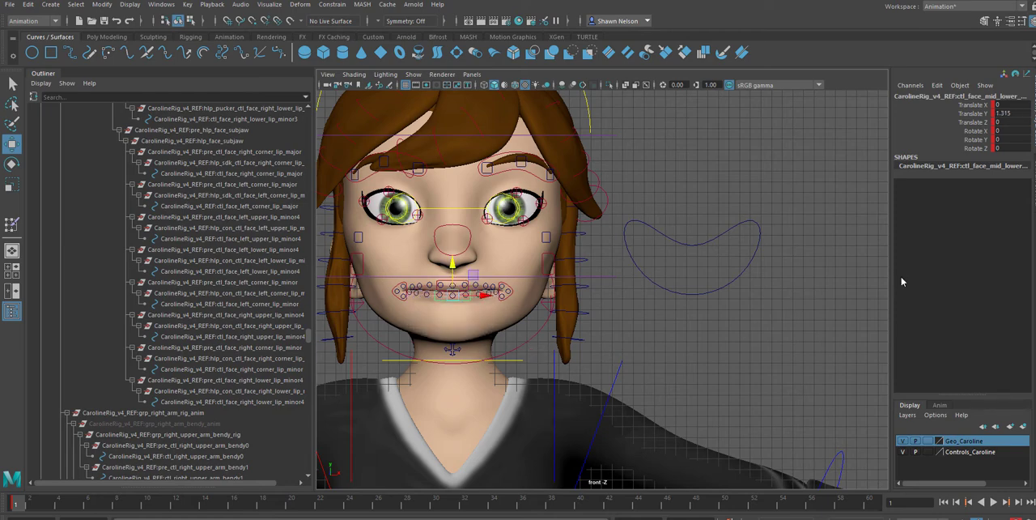
{"action": "left_click", "coordinate": [710, 333]}
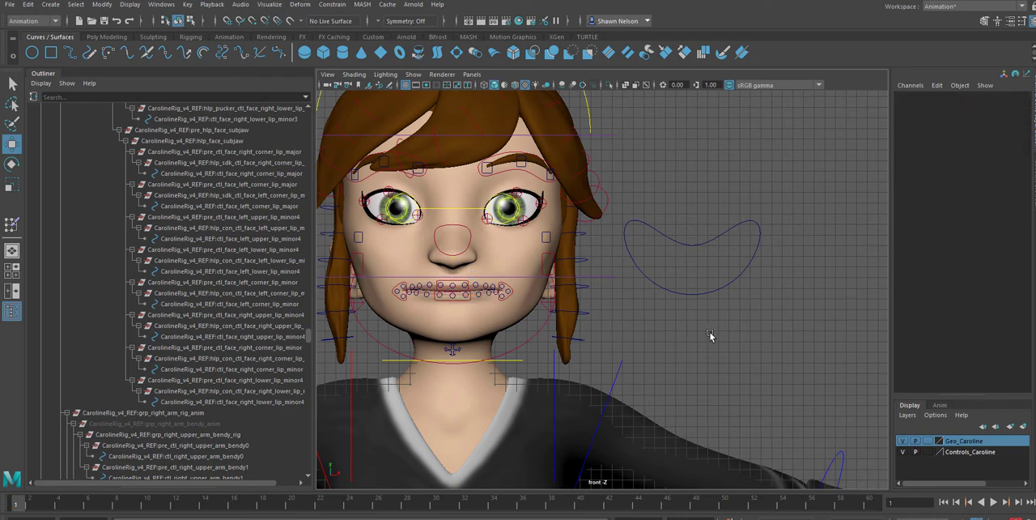
Open Set Driven Key for Mouth_Shape_Controller's MS AAAI attribute and load the controller as the driver
{"action": "left_click", "coordinate": [693, 294]}
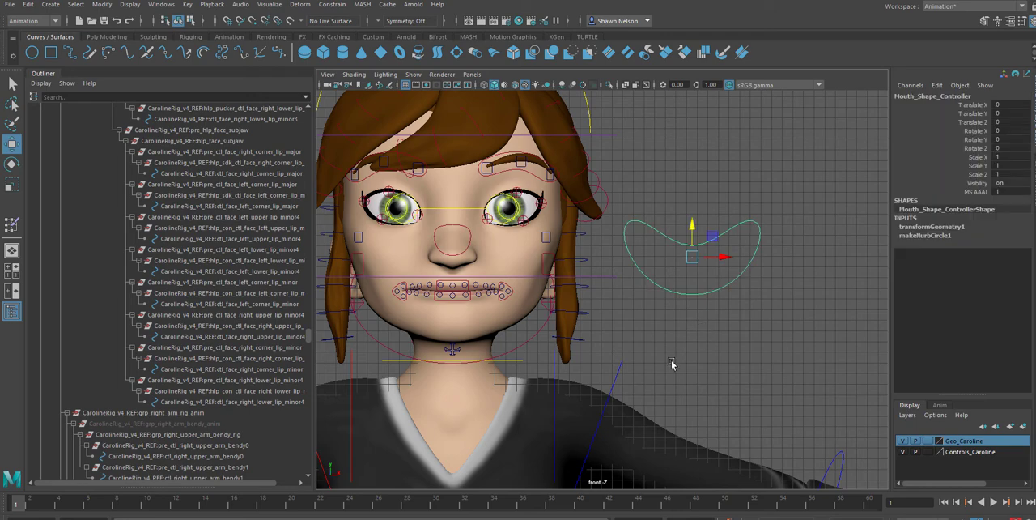
{"action": "left_click", "coordinate": [980, 192]}
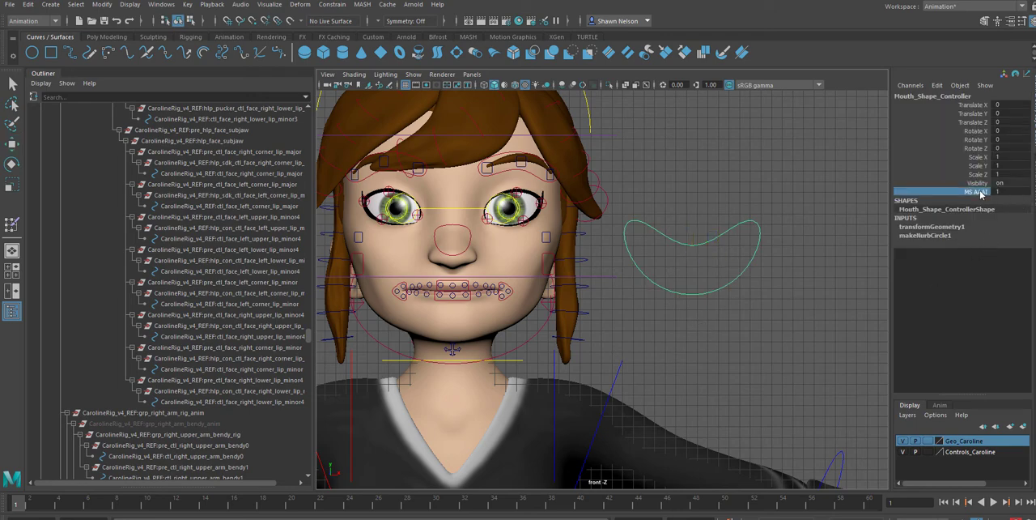
{"action": "right_click", "coordinate": [980, 192]}
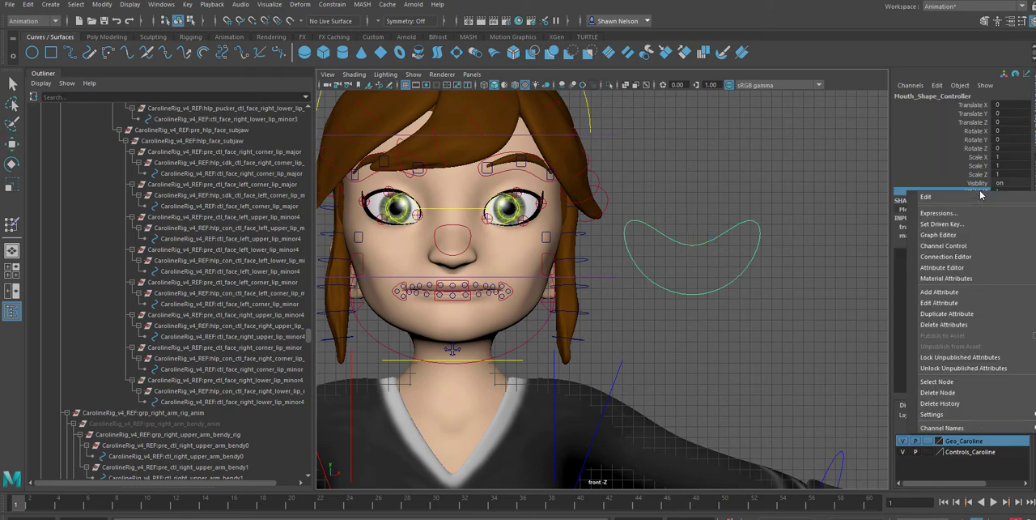
{"action": "left_click", "coordinate": [944, 226]}
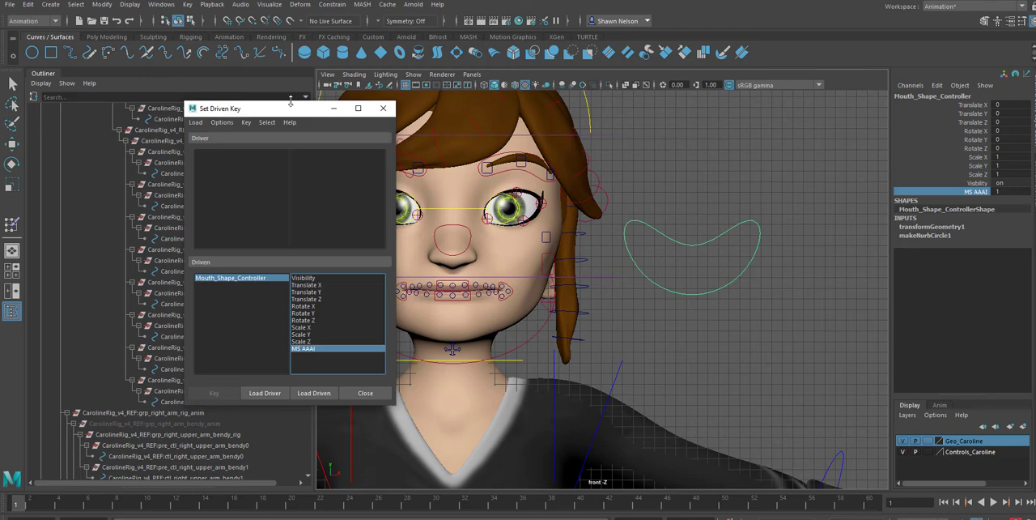
{"action": "left_click_drag", "start_coordinate": [300, 116], "coordinate": [751, 131]}
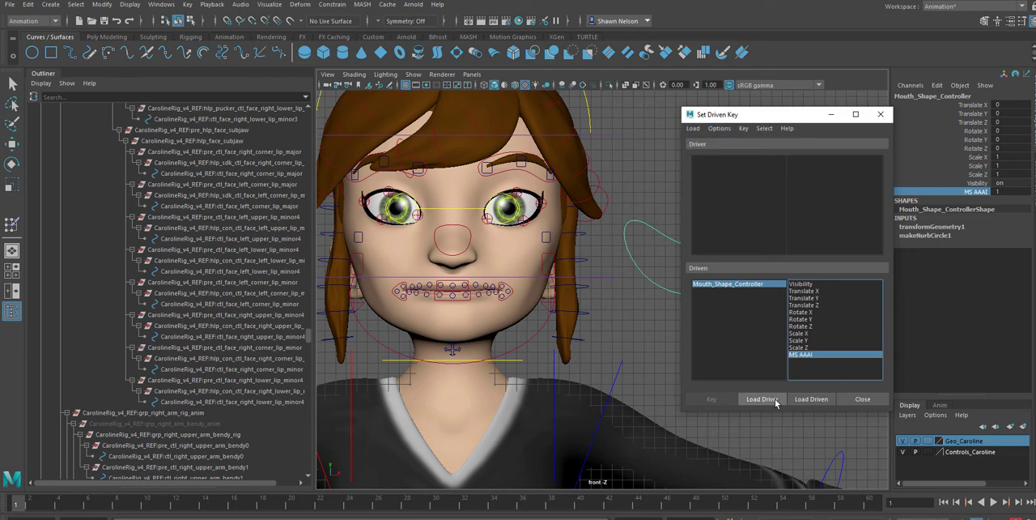
{"action": "left_click", "coordinate": [770, 402]}
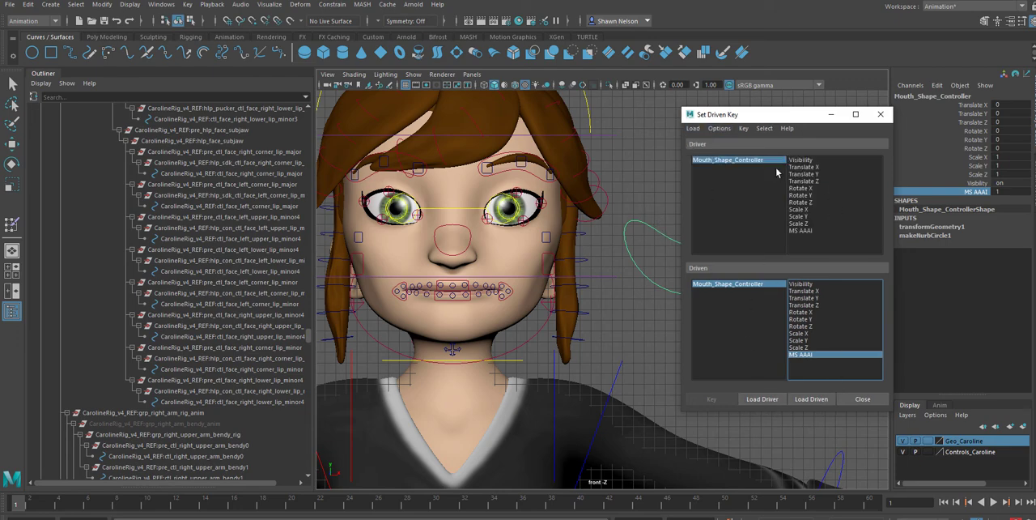
Choose MS AAAI as the driver attribute and set its value to 0, keeping the MouthShapes.jpg reference clear of the face
{"action": "left_click", "coordinate": [798, 230]}
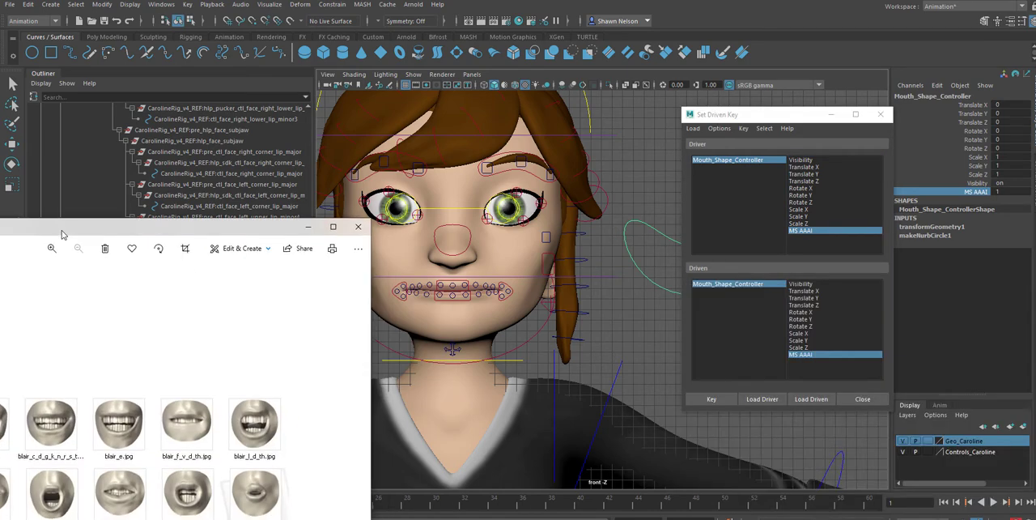
{"action": "left_click_drag", "start_coordinate": [68, 233], "coordinate": [872, 194]}
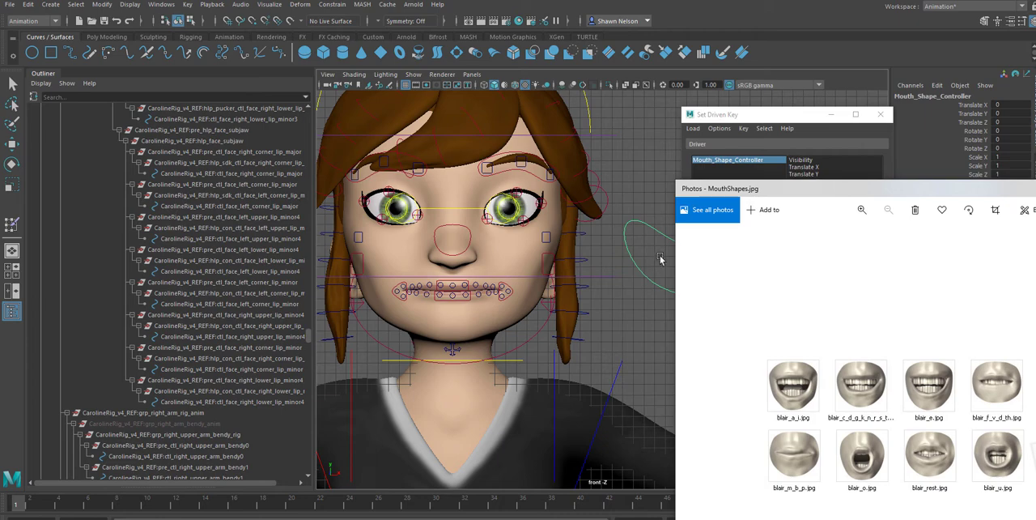
{"action": "left_click_drag", "start_coordinate": [808, 194], "coordinate": [691, 416]}
{"action": "left_click", "coordinate": [1001, 191]}
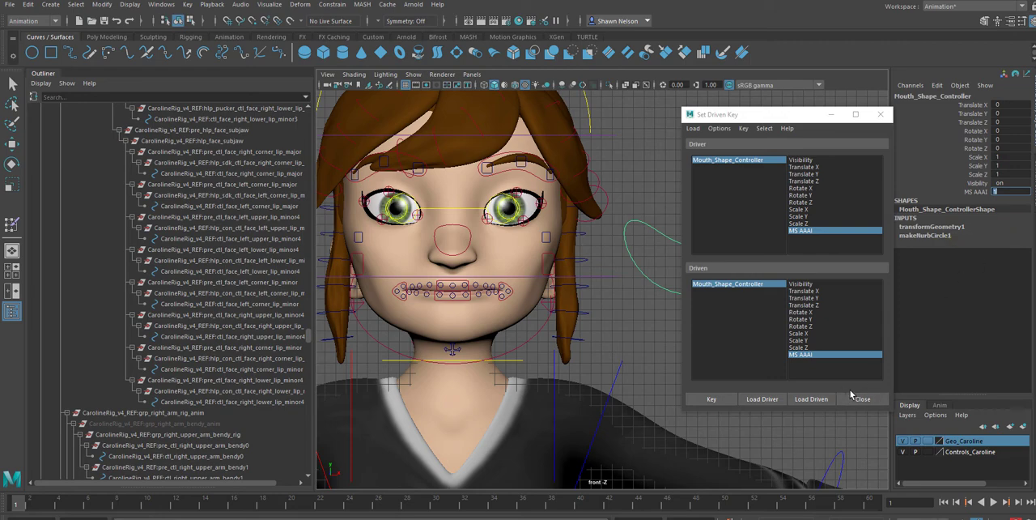
{"action": "type", "text": "0"}
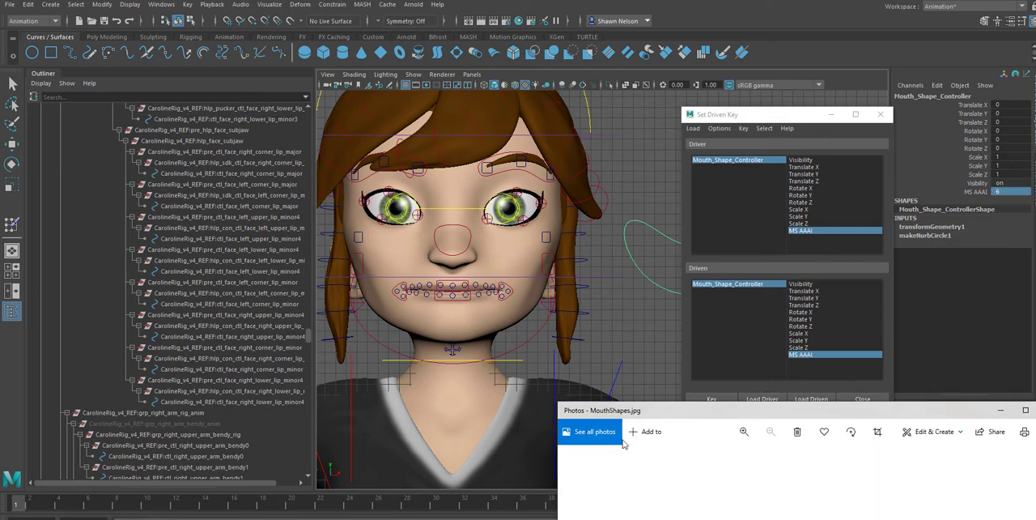
{"action": "left_click_drag", "start_coordinate": [717, 414], "coordinate": [842, 519]}
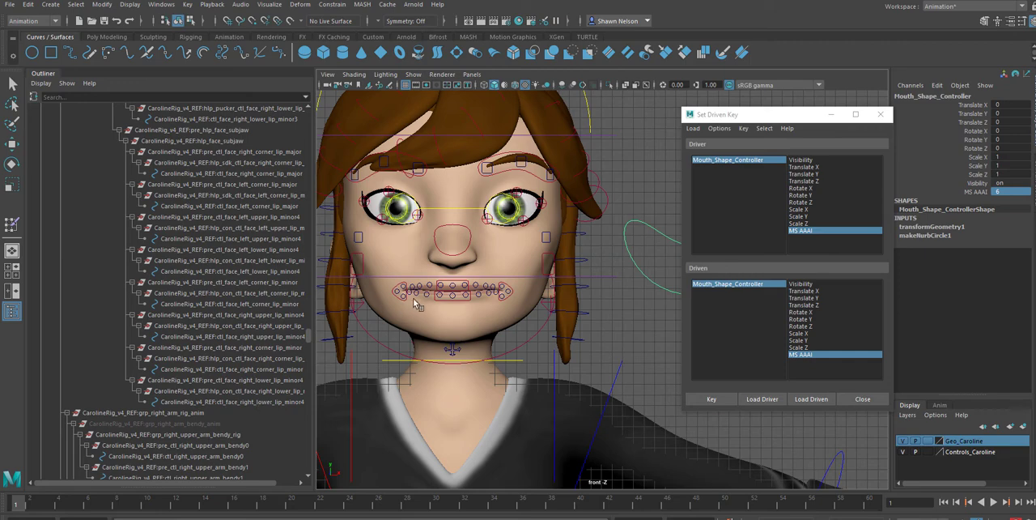
Select the mid lower lip, mid upper lip, left and right corner lip major, and jaw controls together
{"action": "left_click", "coordinate": [440, 301]}
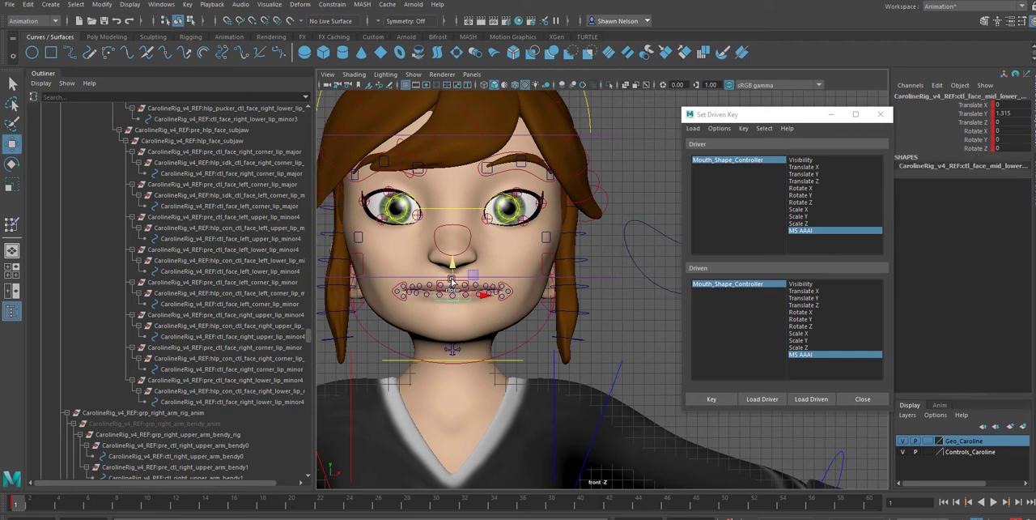
{"action": "key", "text": "w"}
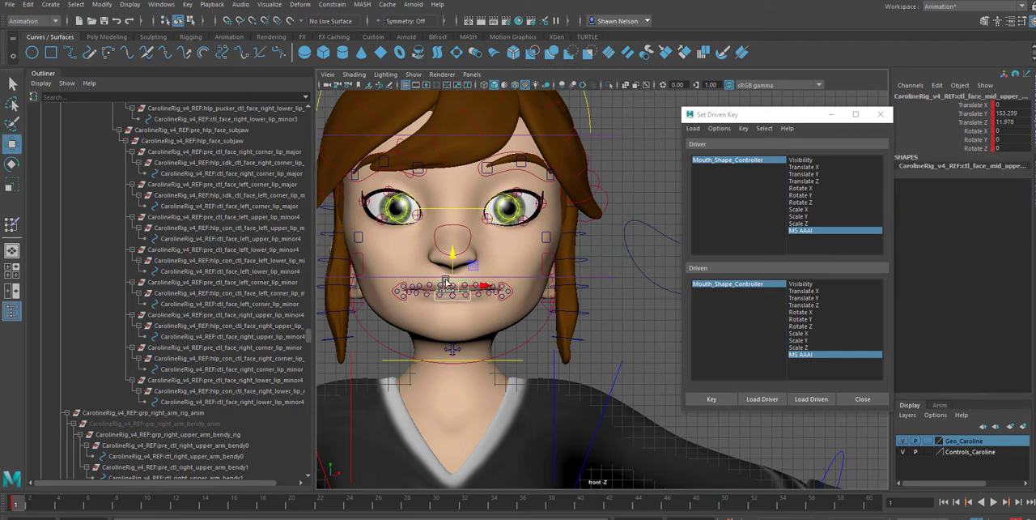
{"action": "left_click", "coordinate": [505, 294]}
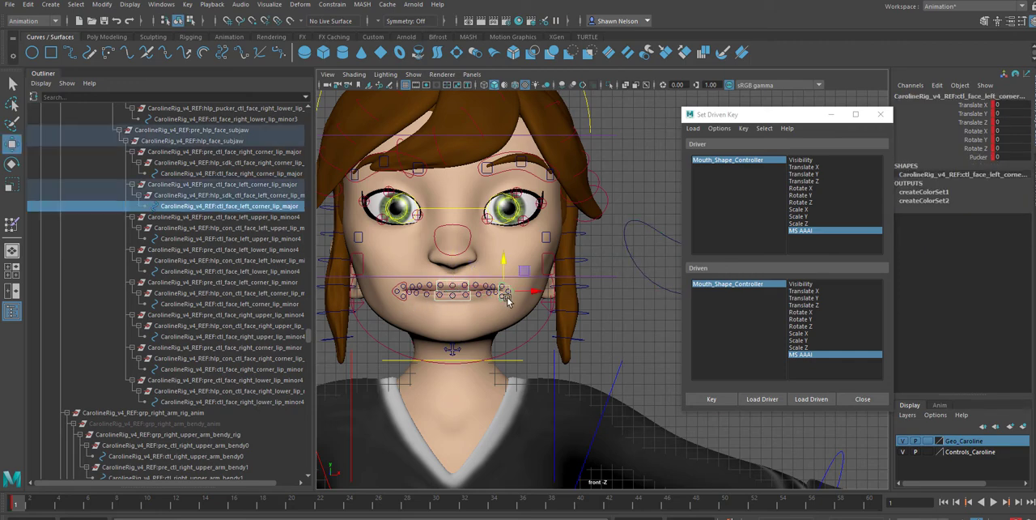
{"action": "left_click", "coordinate": [398, 289], "text": "shift"}
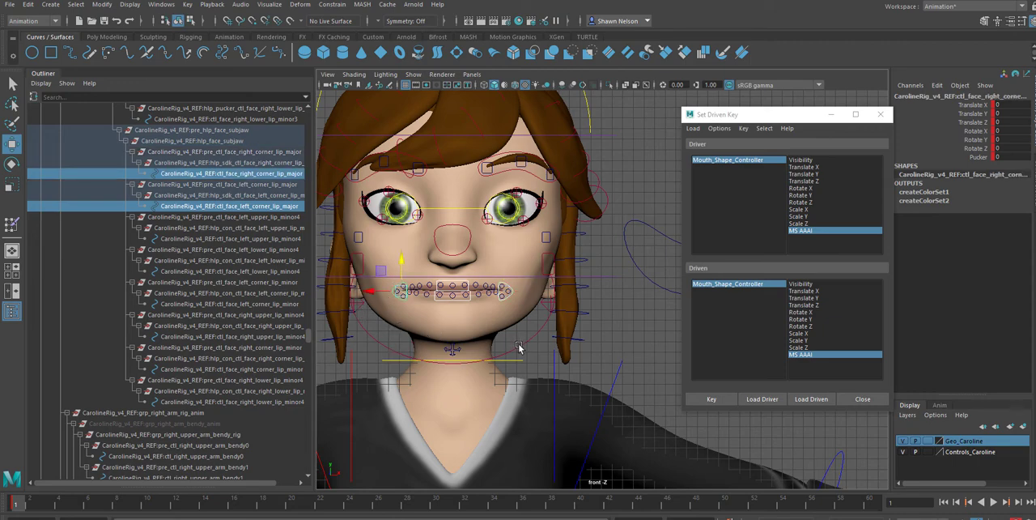
{"action": "left_click", "coordinate": [501, 361]}
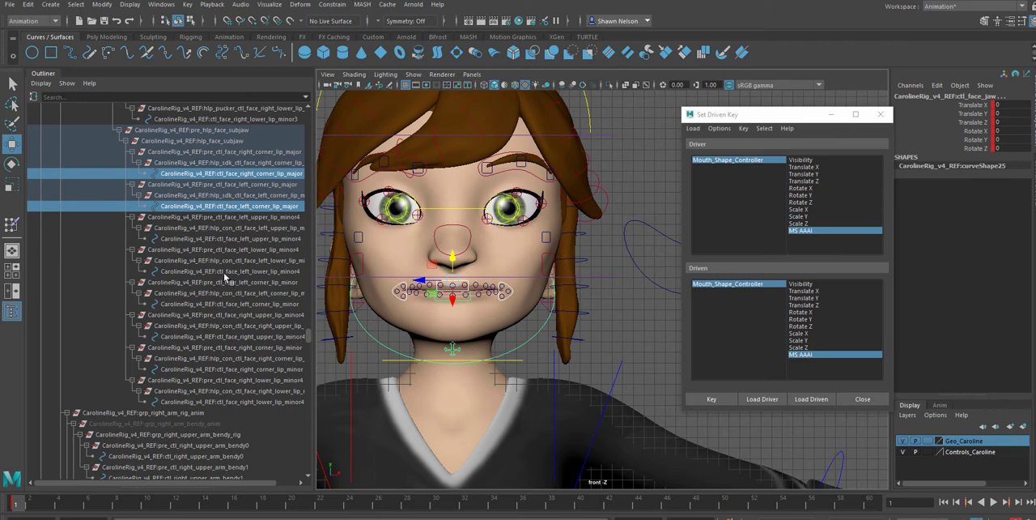
{"action": "scroll", "coordinate": [233, 301], "scroll_direction": "up", "scroll_amount": 3}
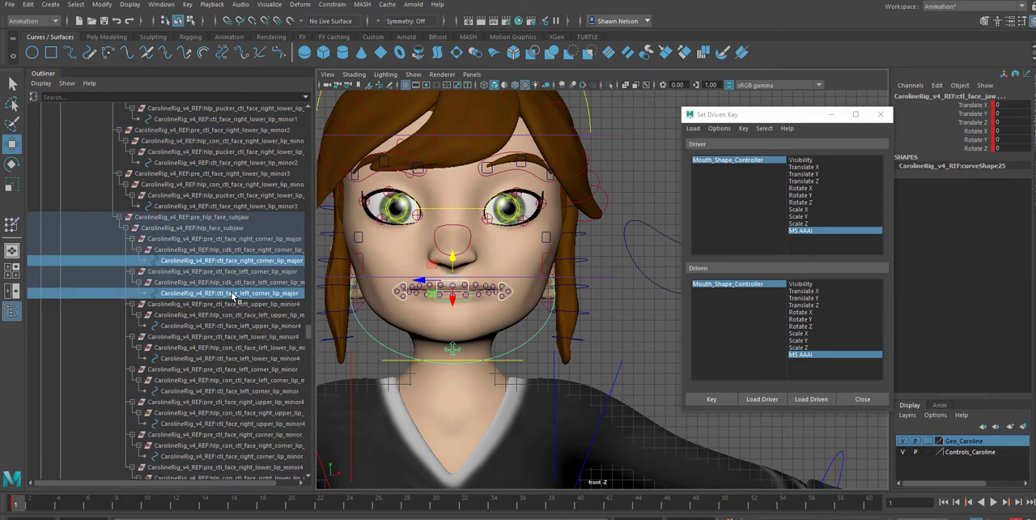
{"action": "scroll", "coordinate": [430, 291], "scroll_direction": "up", "scroll_amount": 2}
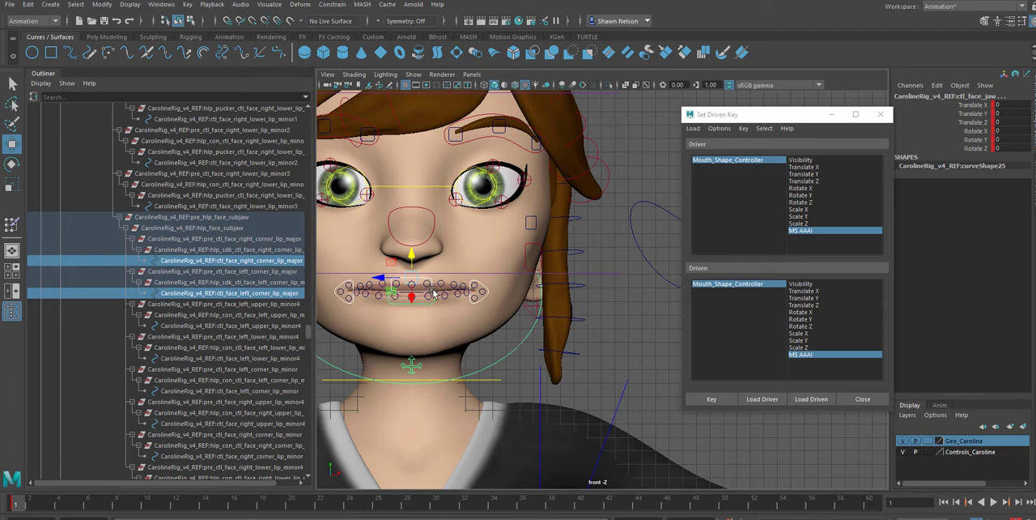
{"action": "middle_click_drag", "start_coordinate": [434, 293], "coordinate": [495, 322], "text": "alt"}
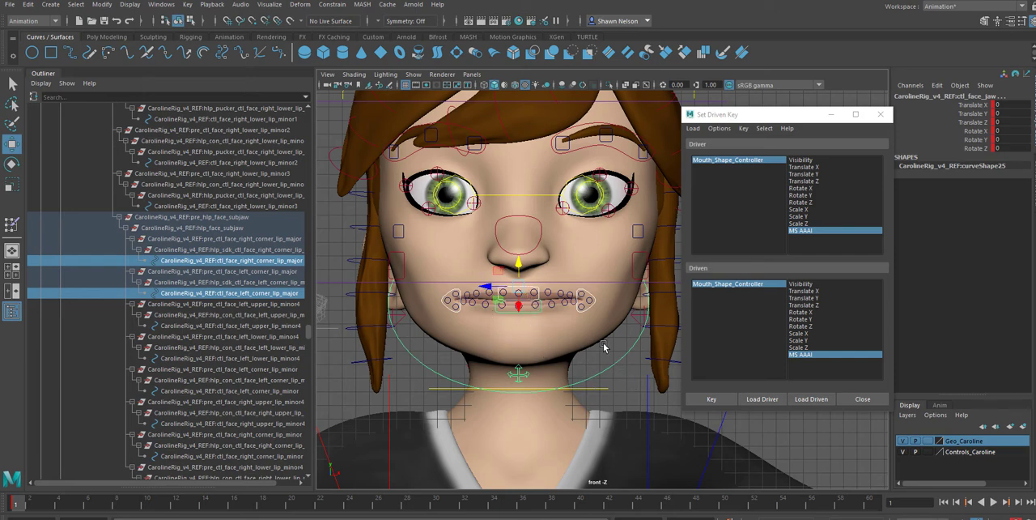
{"action": "middle_click_drag", "start_coordinate": [610, 345], "coordinate": [578, 335], "text": "alt"}
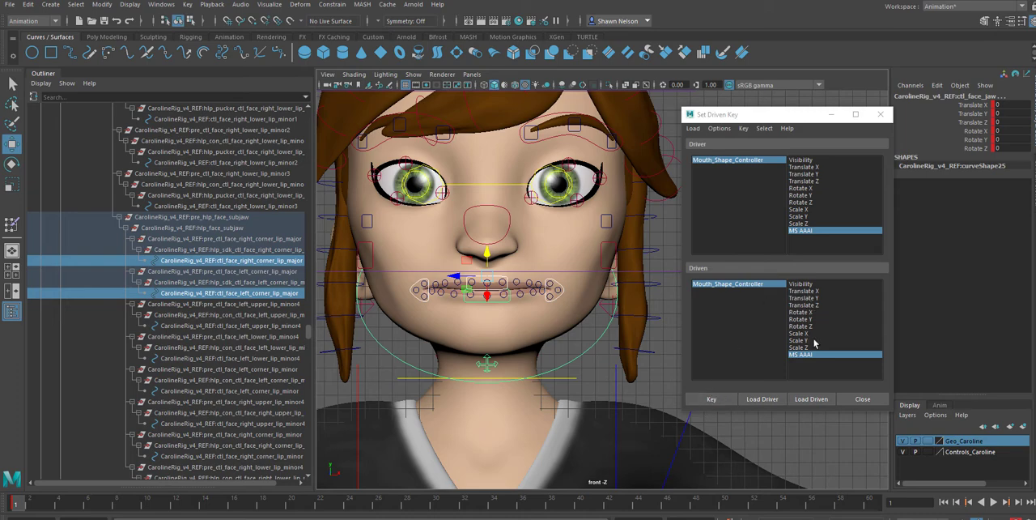
Load the five selected controls as driven and key all their Translate and Rotate attributes against MS AAAI, then clear the selection
{"action": "left_click", "coordinate": [803, 291]}
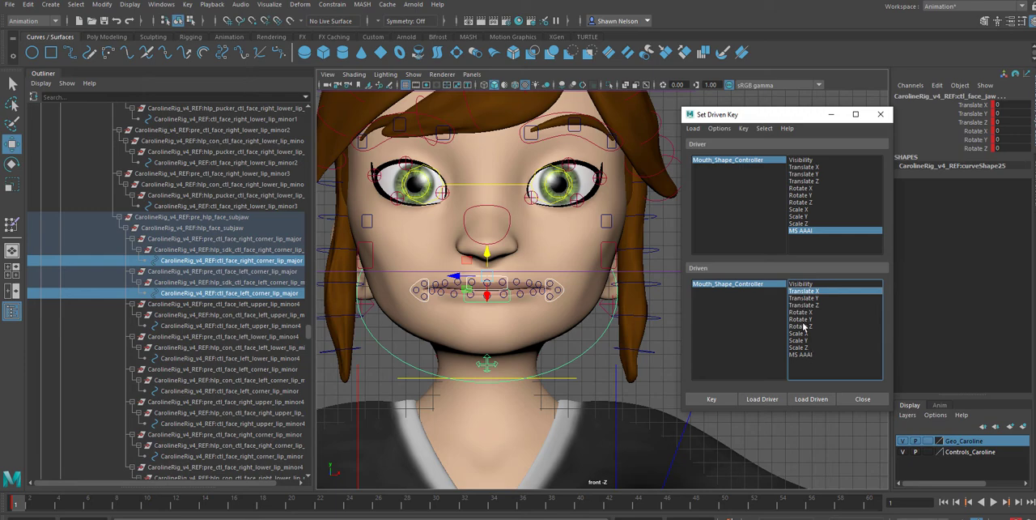
{"action": "left_click", "coordinate": [803, 327], "text": "shift"}
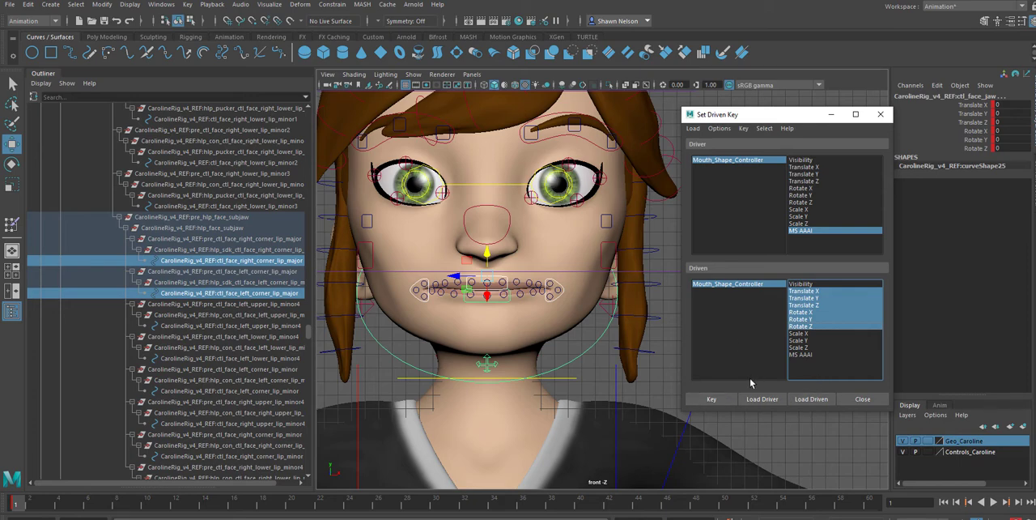
{"action": "left_click", "coordinate": [801, 400]}
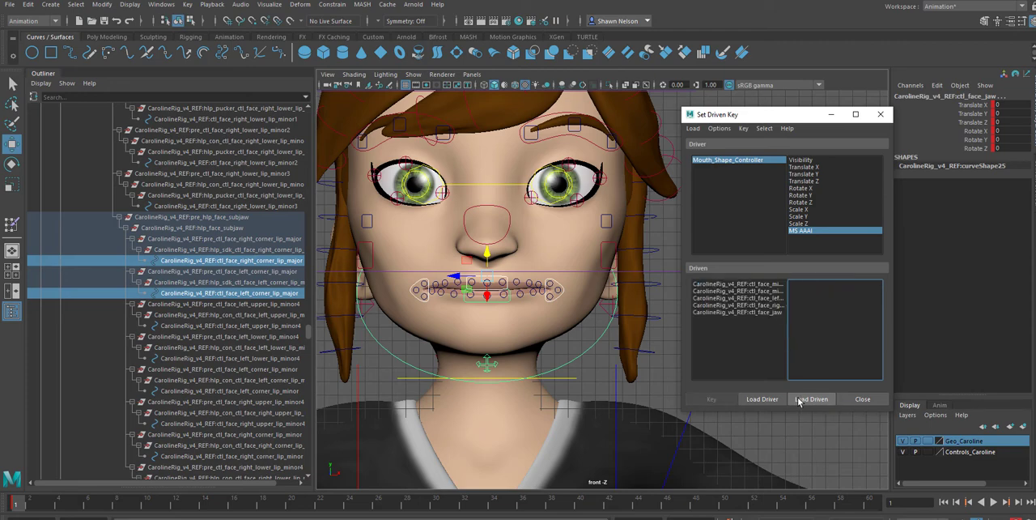
{"action": "left_click", "coordinate": [724, 288]}
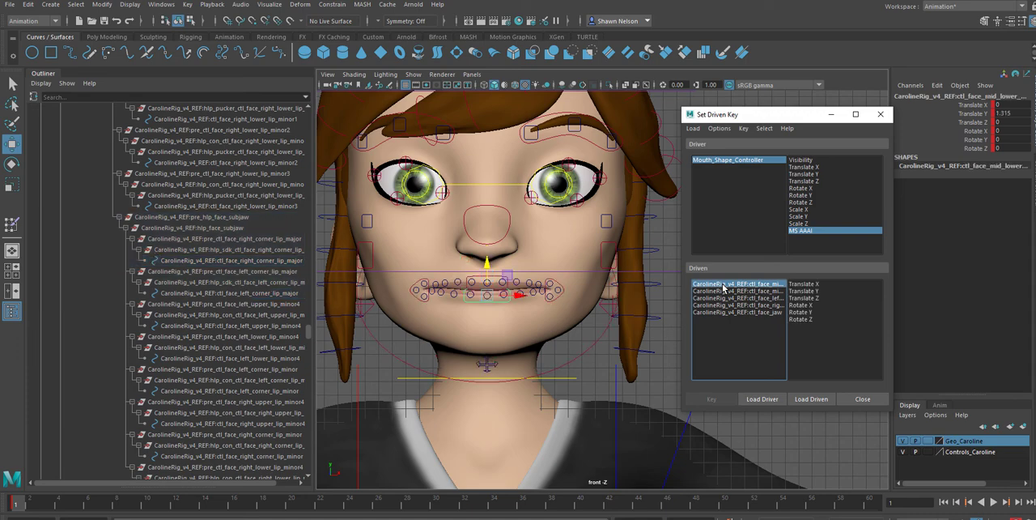
{"action": "left_click", "coordinate": [733, 312], "text": "shift"}
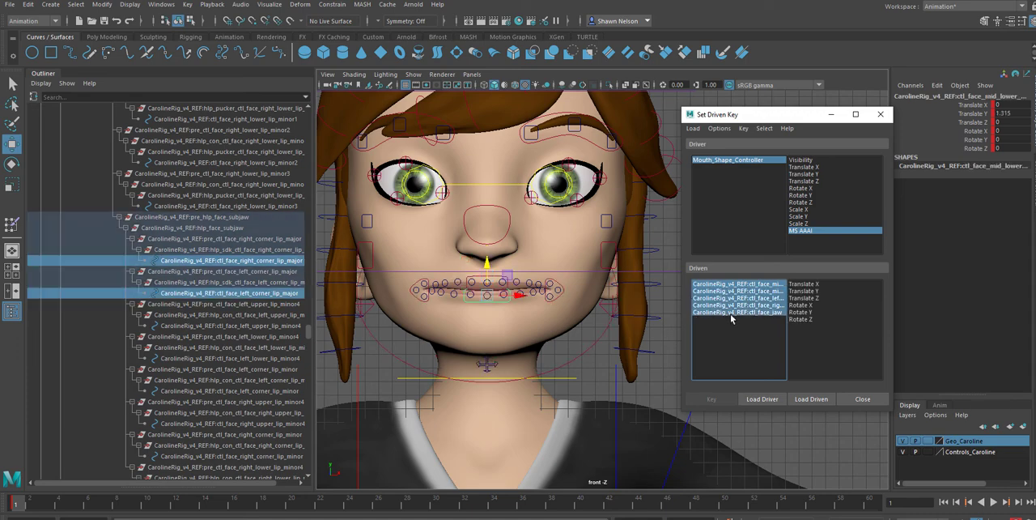
{"action": "left_click_drag", "start_coordinate": [808, 284], "coordinate": [806, 319]}
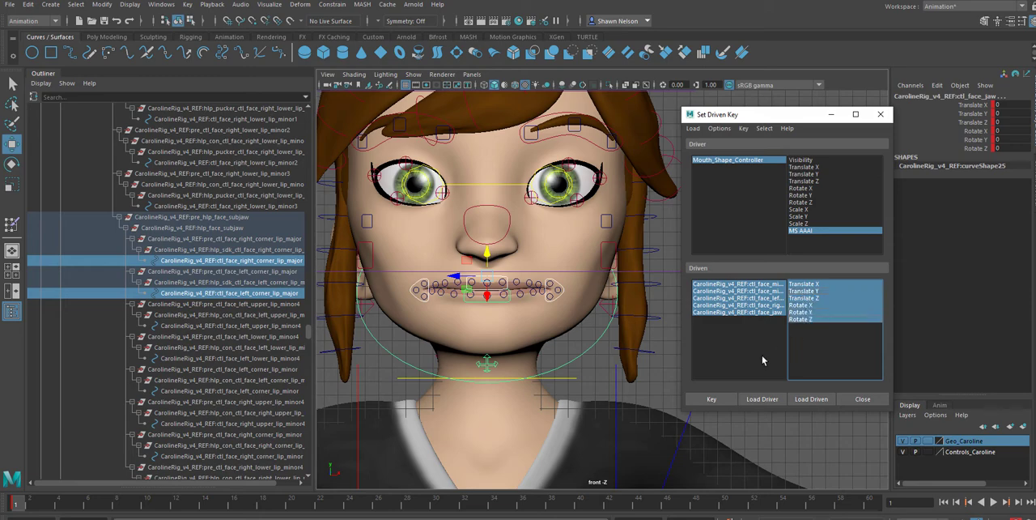
{"action": "left_click", "coordinate": [712, 398]}
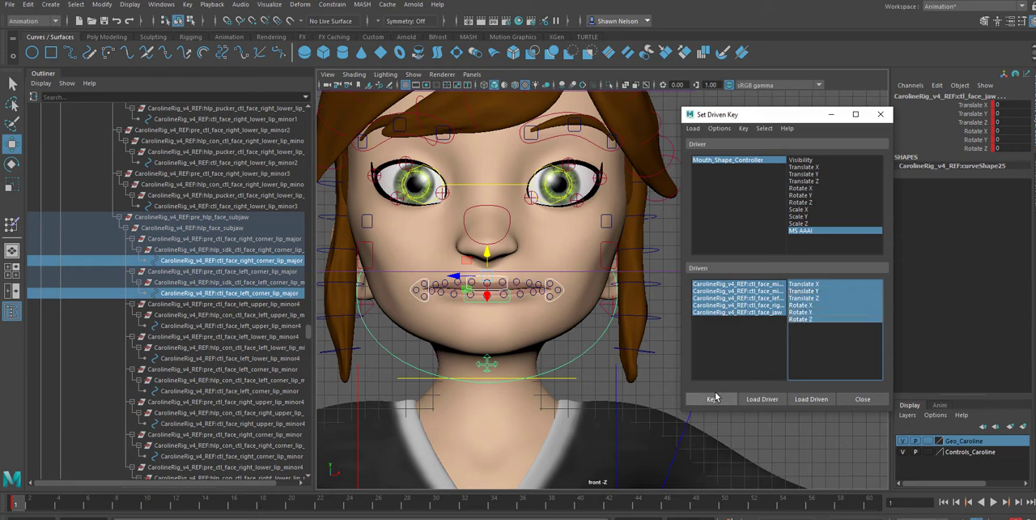
{"action": "left_click", "coordinate": [662, 389]}
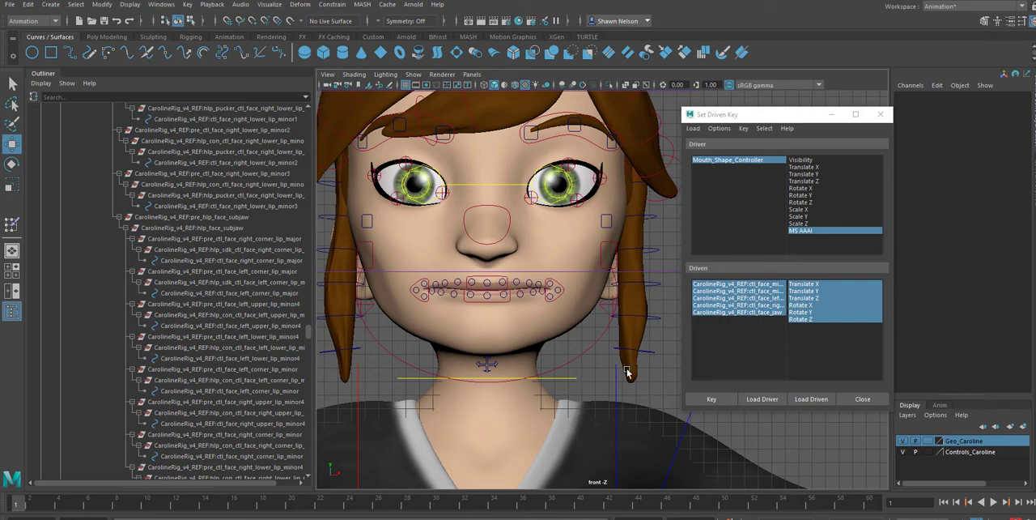
Check the keyed attributes of the driven controls one by one, along with Mouth_Shape_Controller's MS AAAI value
{"action": "left_click", "coordinate": [736, 353]}
{"action": "left_click", "coordinate": [714, 312]}
{"action": "left_click", "coordinate": [714, 305]}
{"action": "left_click", "coordinate": [713, 298]}
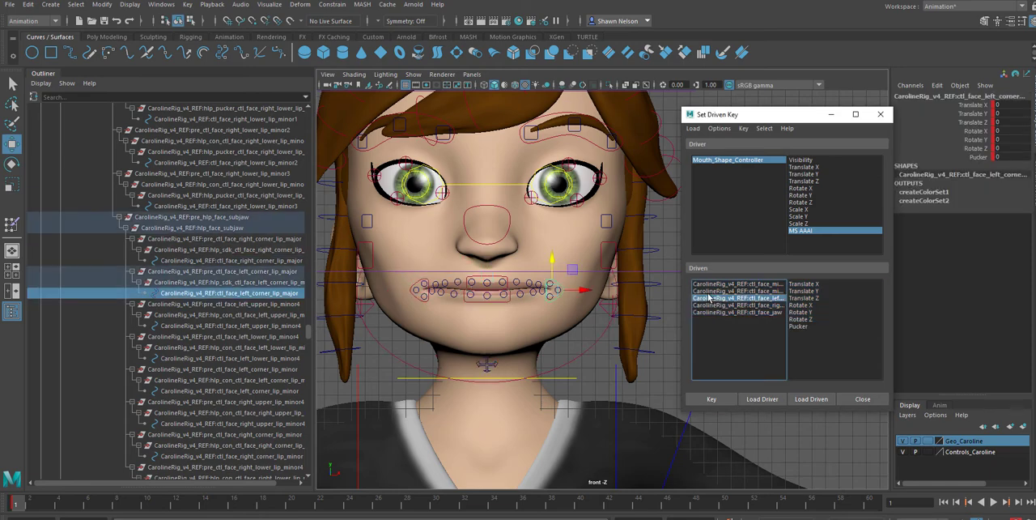
{"action": "left_click", "coordinate": [709, 291]}
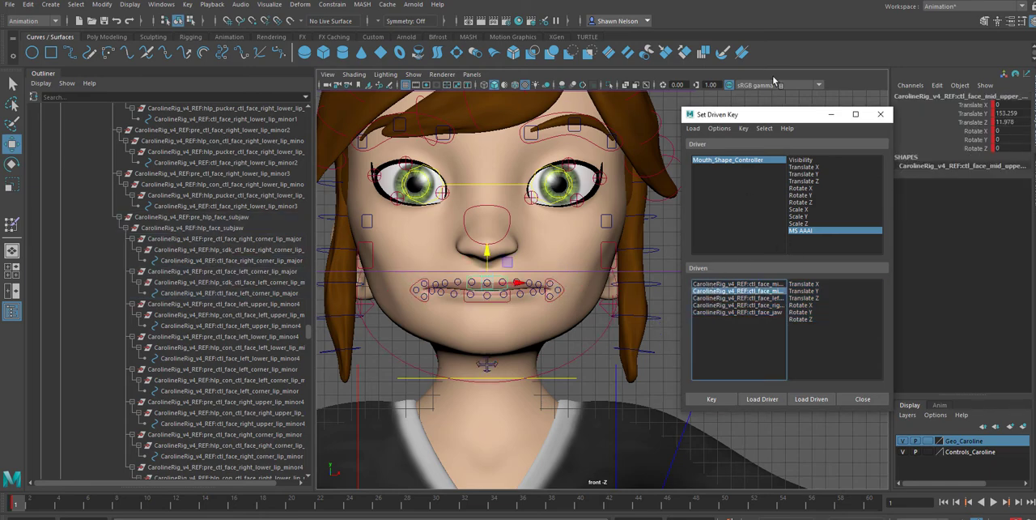
{"action": "left_click_drag", "start_coordinate": [785, 115], "coordinate": [777, 312]}
{"action": "left_click", "coordinate": [777, 221]}
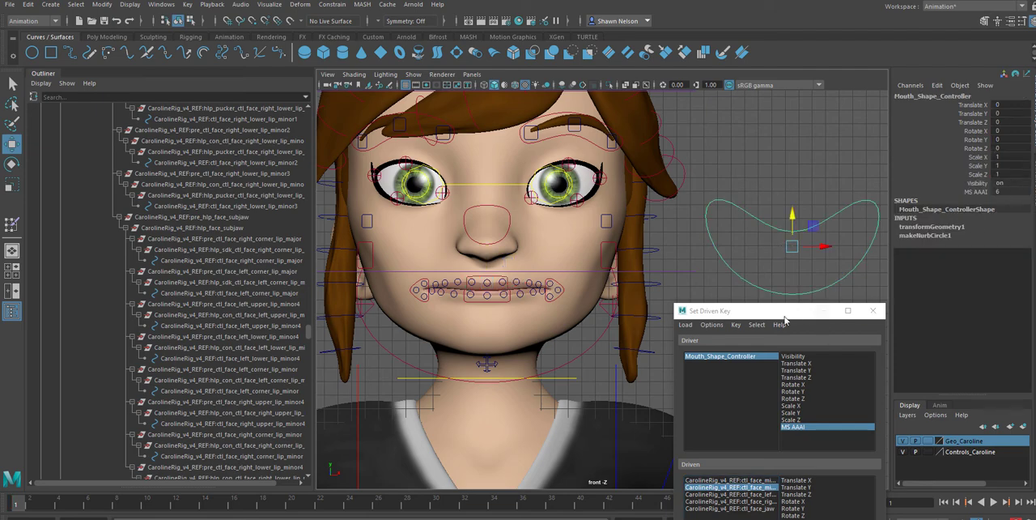
{"action": "left_click_drag", "start_coordinate": [782, 314], "coordinate": [778, 101]}
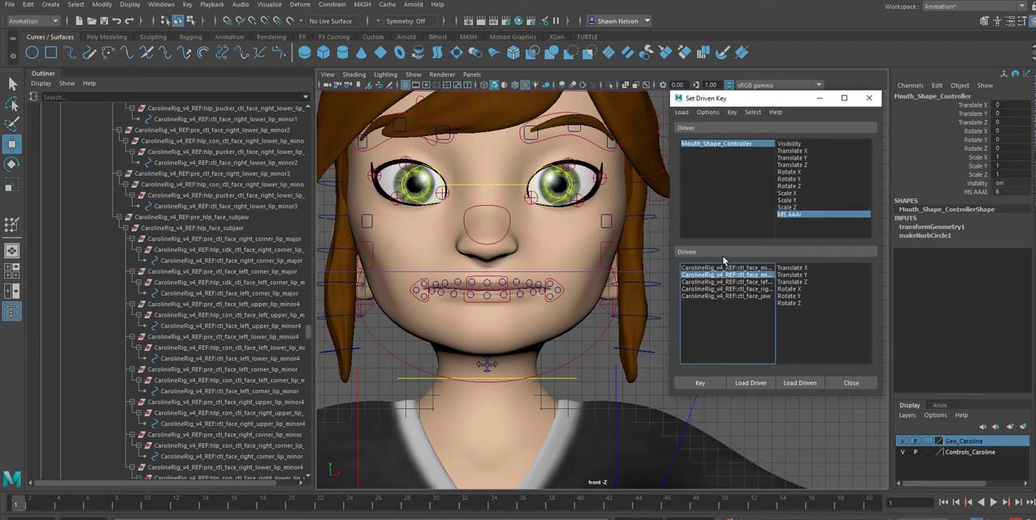
Choose the mid lower lip control in the driven list with all its Translate and Rotate attributes
{"action": "left_click", "coordinate": [722, 267]}
{"action": "left_click", "coordinate": [790, 267]}
{"action": "left_click", "coordinate": [795, 303]}
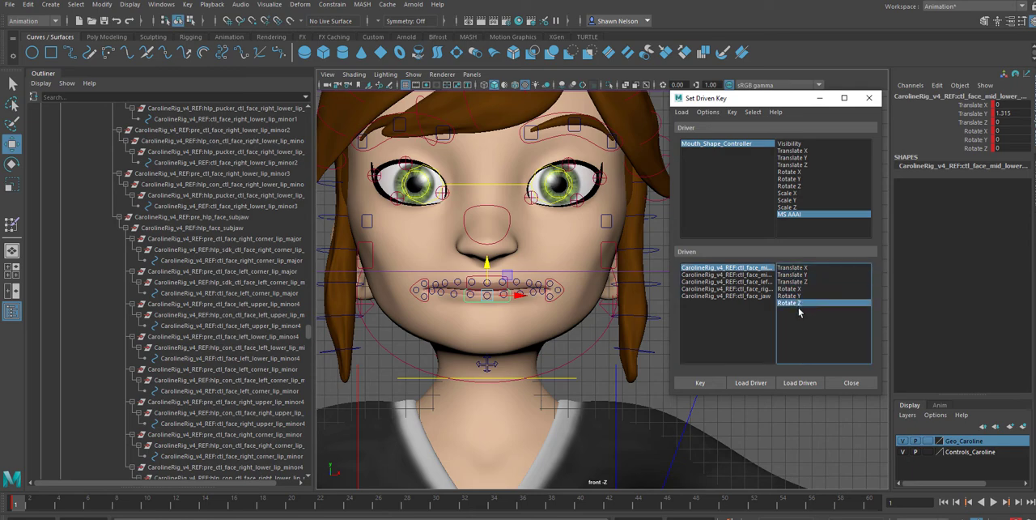
{"action": "left_click", "coordinate": [800, 269], "text": "shift"}
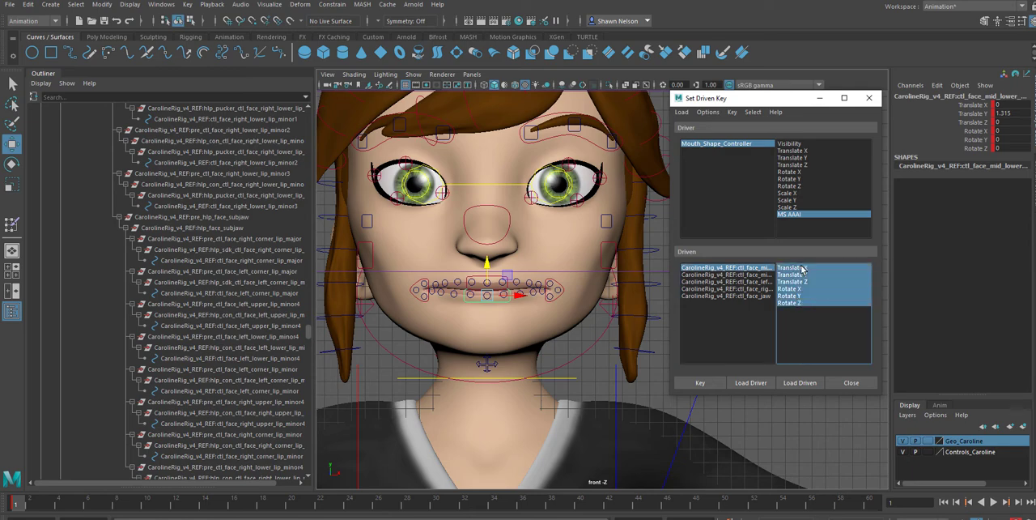
Lower the mid lower lip control to a Translate Y of about -0.33 to part the lips
{"action": "left_click", "coordinate": [638, 380]}
{"action": "left_click", "coordinate": [489, 302]}
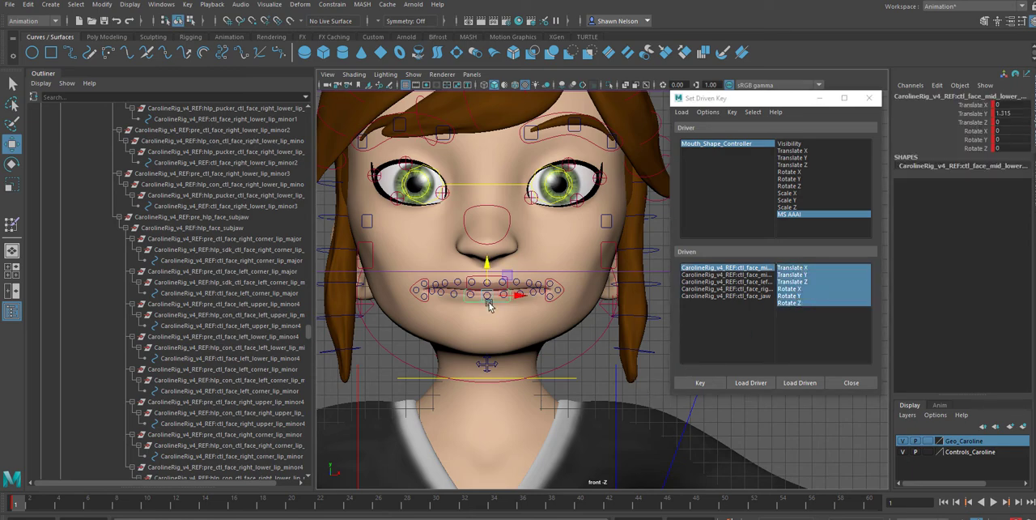
{"action": "left_click_drag", "start_coordinate": [488, 273], "coordinate": [492, 295]}
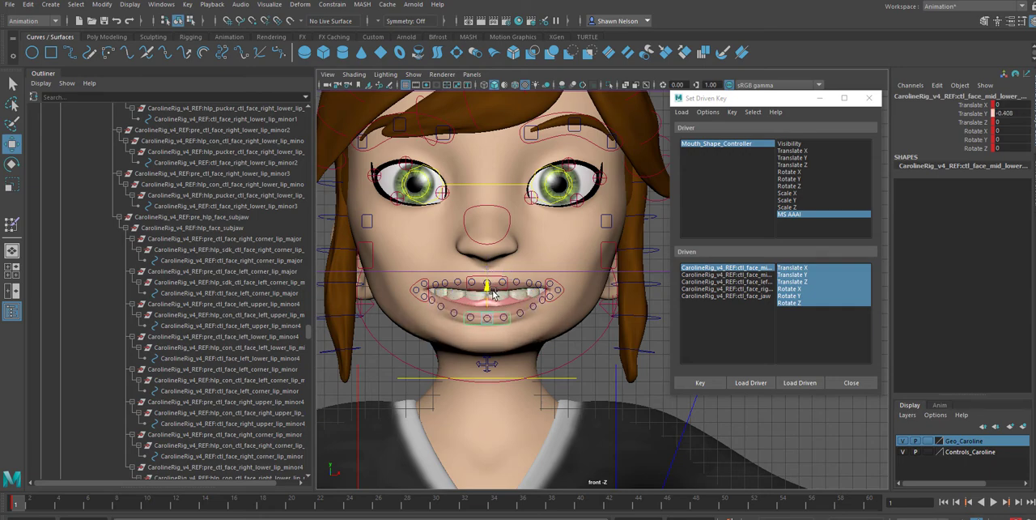
Rotate the jaw control to a Rotate Z of about -7.6 to open the mouth, then deselect it
{"action": "left_click", "coordinate": [551, 370]}
{"action": "key", "text": "e"}
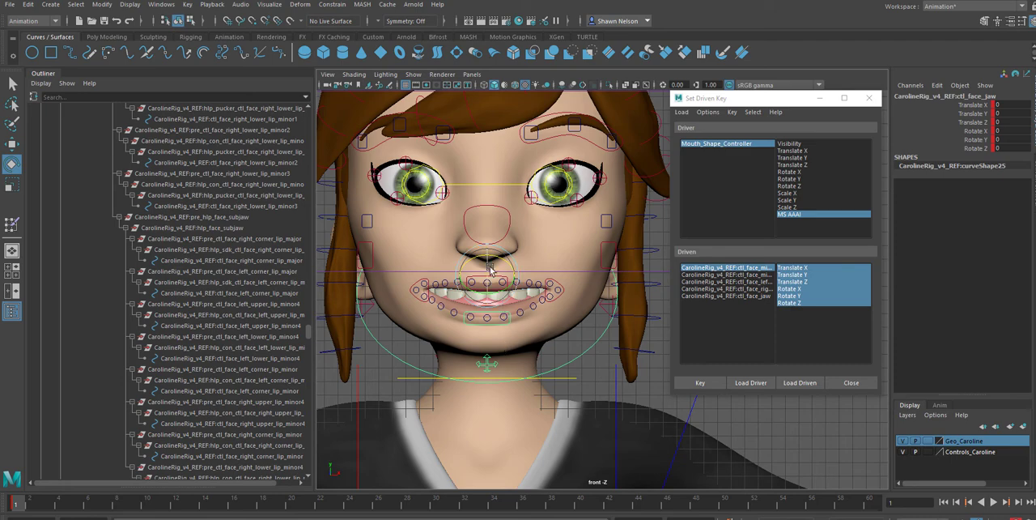
{"action": "left_click_drag", "start_coordinate": [488, 264], "coordinate": [490, 266]}
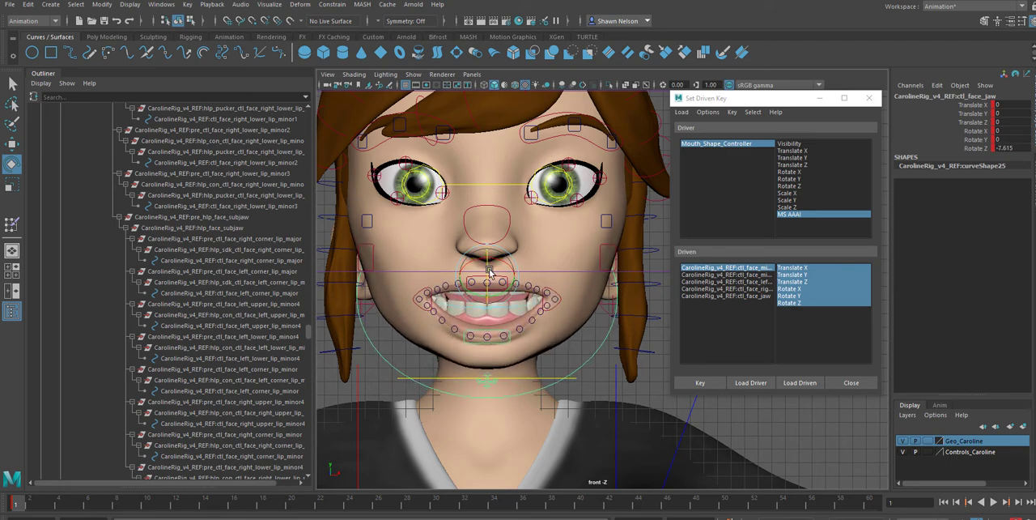
{"action": "left_click", "coordinate": [611, 375]}
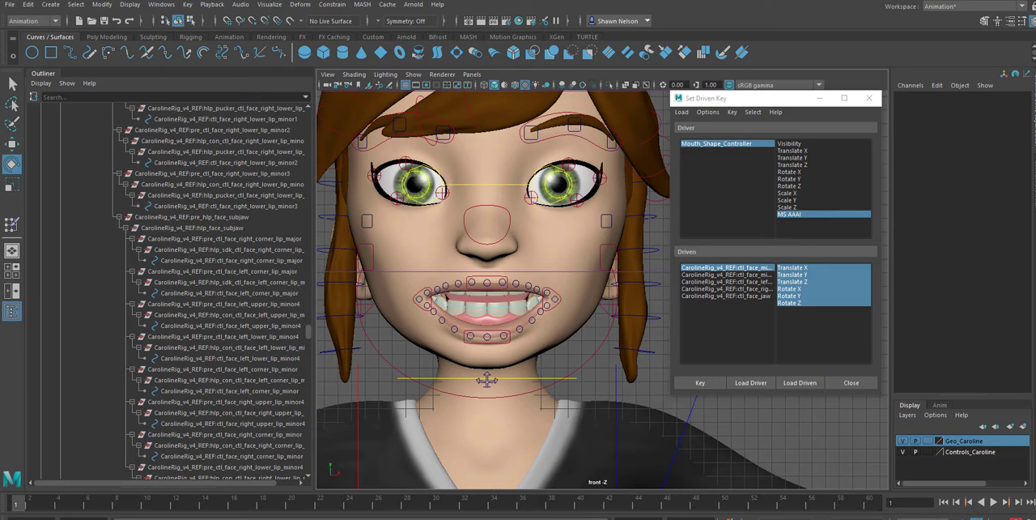
Compare the mouth with the blair_a_i.jpg reference and raise the mid upper lip control to a Translate Y of about 153.78
{"action": "left_click_drag", "start_coordinate": [1035, 130], "coordinate": [930, 93]}
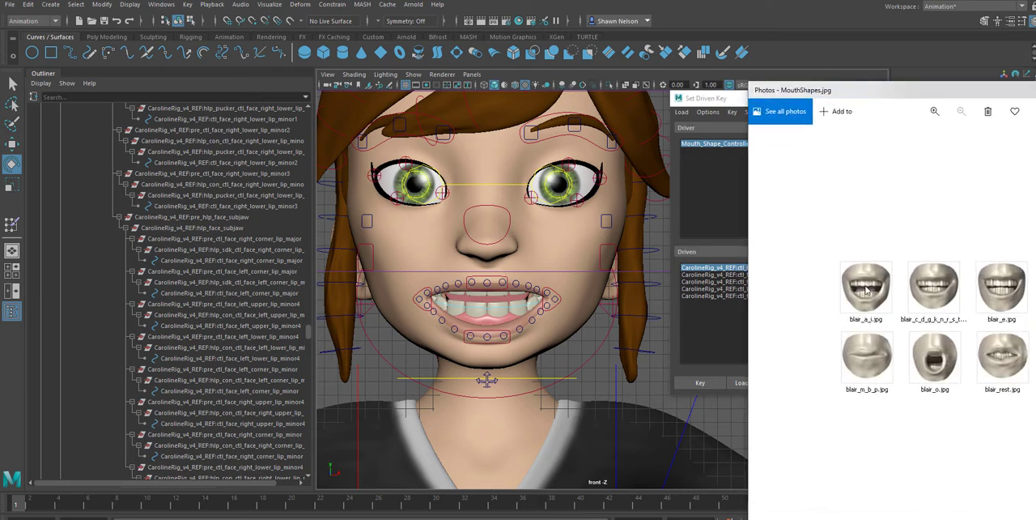
{"action": "left_click", "coordinate": [489, 278]}
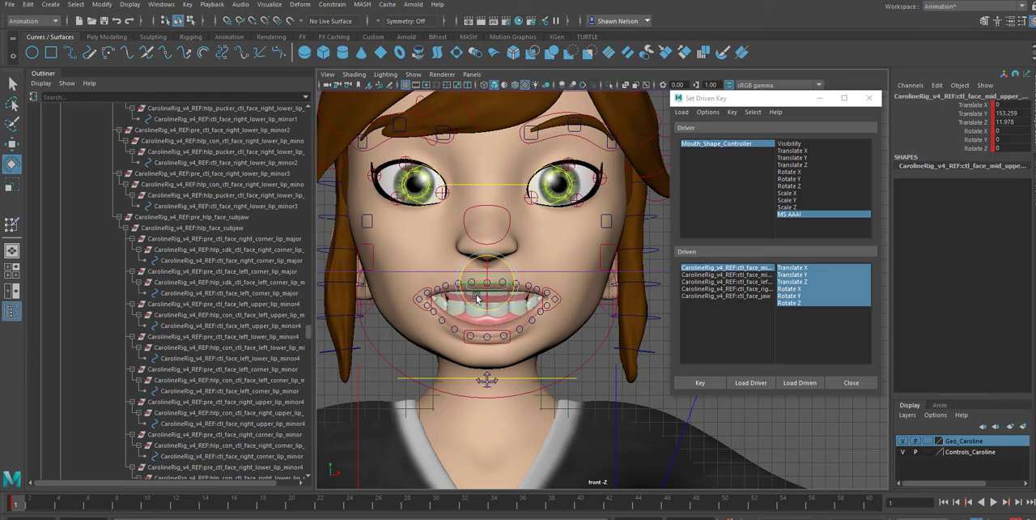
{"action": "key", "text": "w"}
{"action": "left_click_drag", "start_coordinate": [486, 252], "coordinate": [484, 246]}
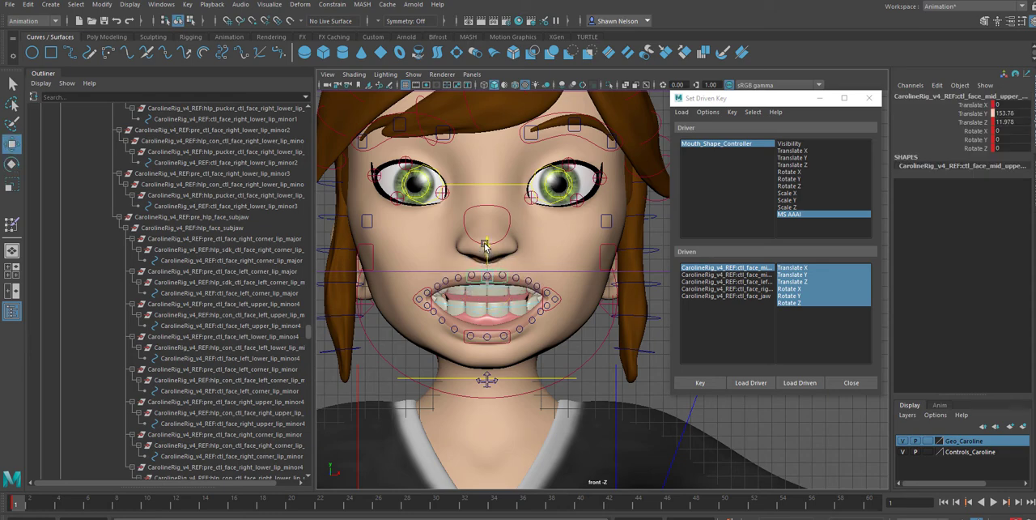
Raise the left major lip corner control to a Translate Y of about 0.68, using the blair_a_i.jpg mouth reference
{"action": "left_click", "coordinate": [552, 295]}
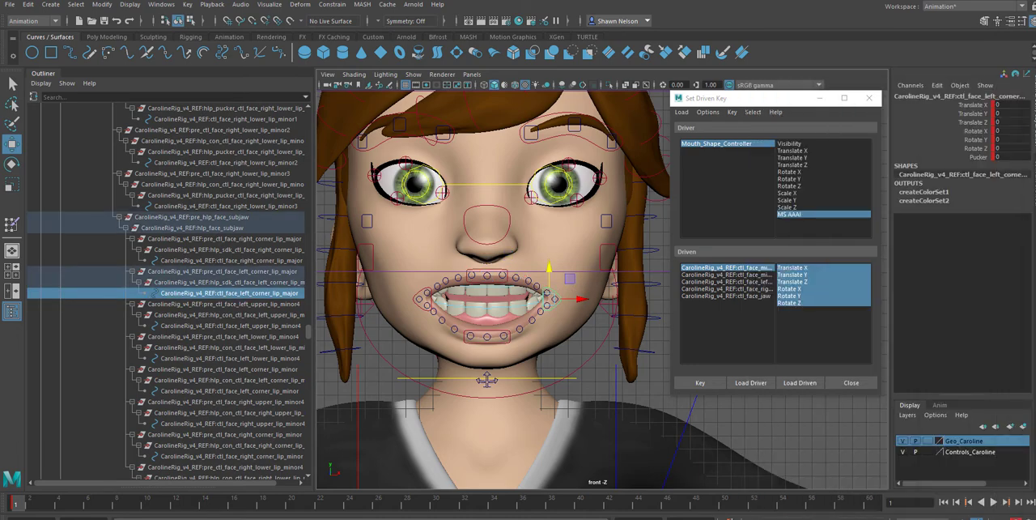
{"action": "key", "text": "alt+Tab"}
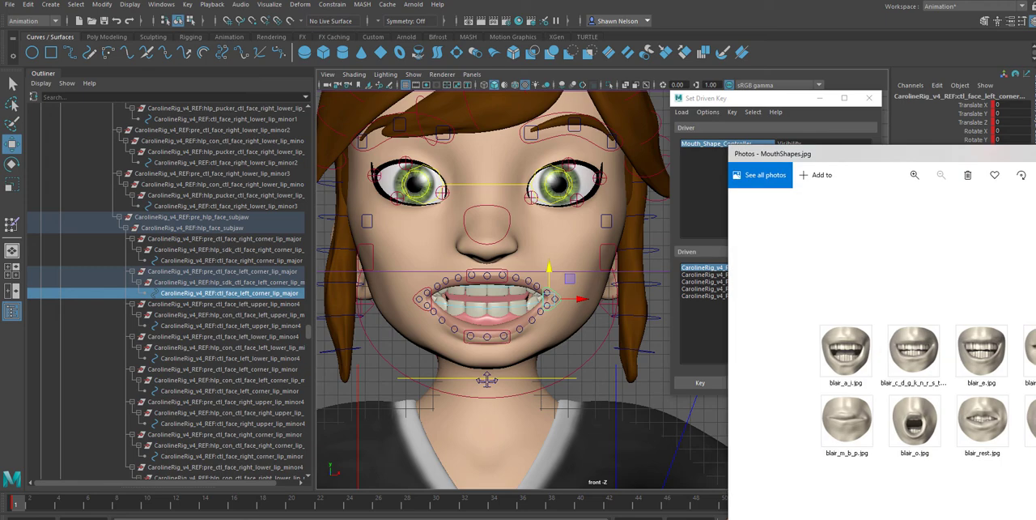
{"action": "left_click_drag", "start_coordinate": [915, 153], "coordinate": [1011, 156]}
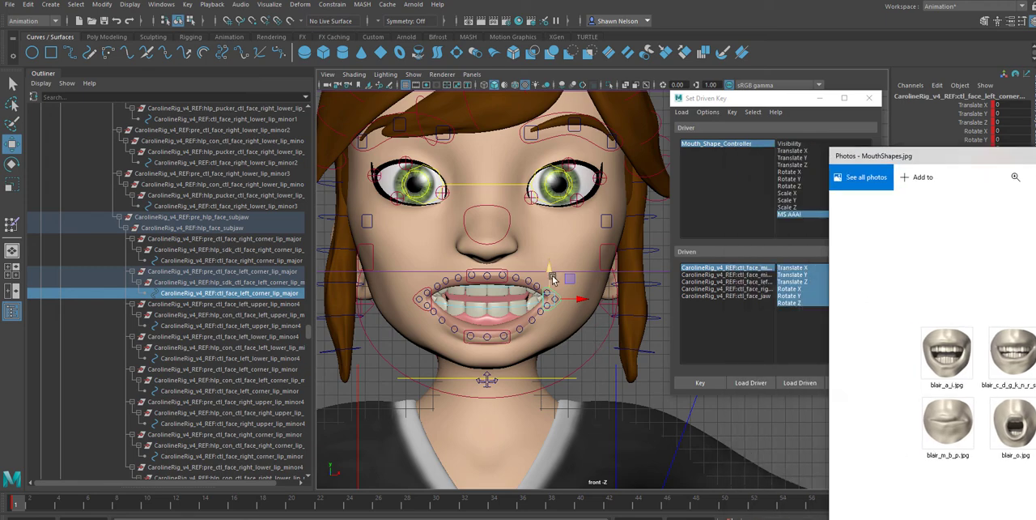
{"action": "left_click_drag", "start_coordinate": [549, 277], "coordinate": [547, 265]}
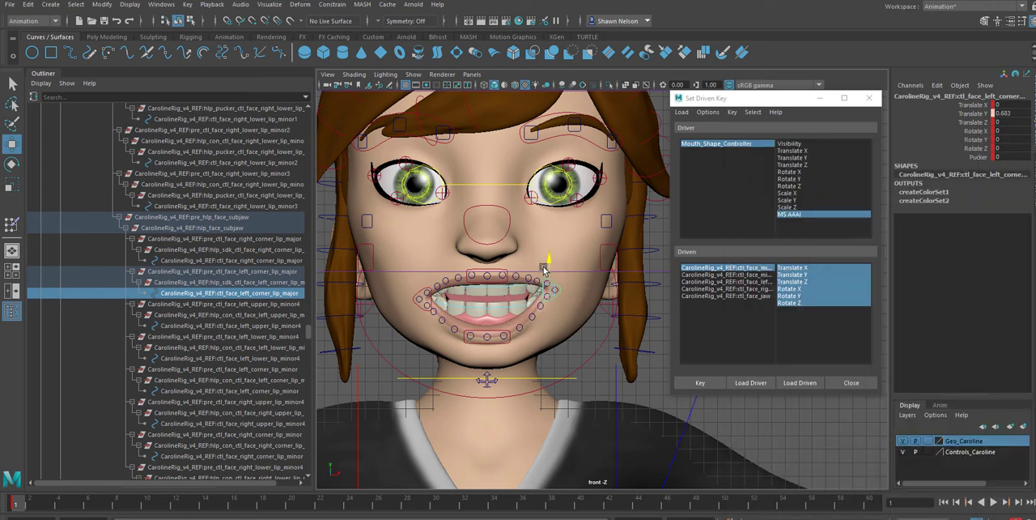
Raise the right major lip corner control to a Translate Y of about 0.64 to match the opposite corner
{"action": "left_click", "coordinate": [420, 292]}
{"action": "left_click", "coordinate": [421, 290]}
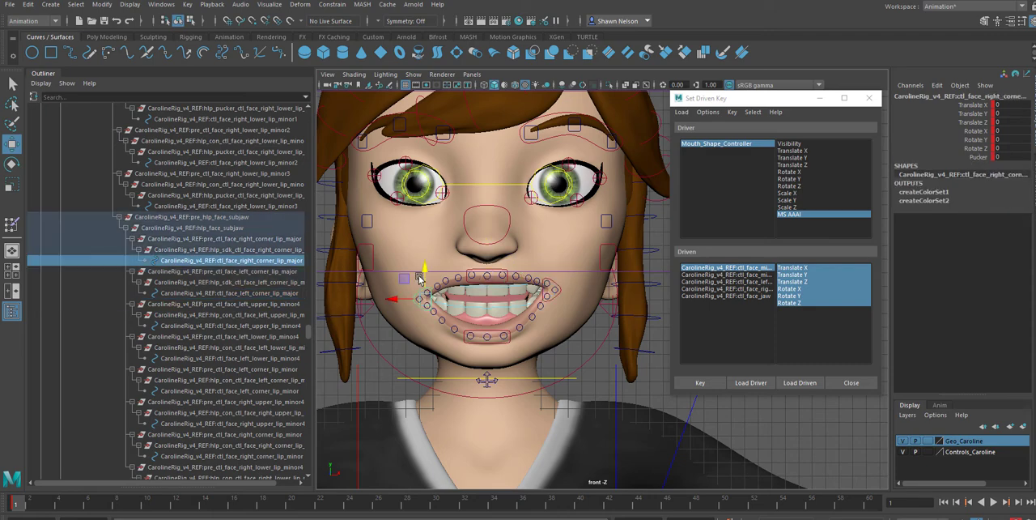
{"action": "left_click_drag", "start_coordinate": [422, 272], "coordinate": [427, 265]}
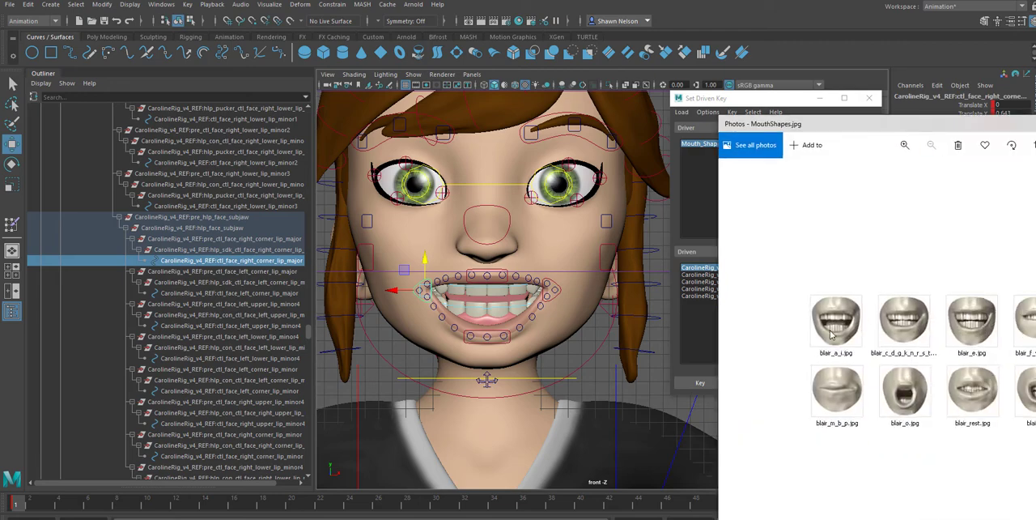
Raise the mid lower lip control to a Translate Y of about 0.48, then deselect it
{"action": "left_click", "coordinate": [490, 335]}
{"action": "left_click", "coordinate": [489, 334]}
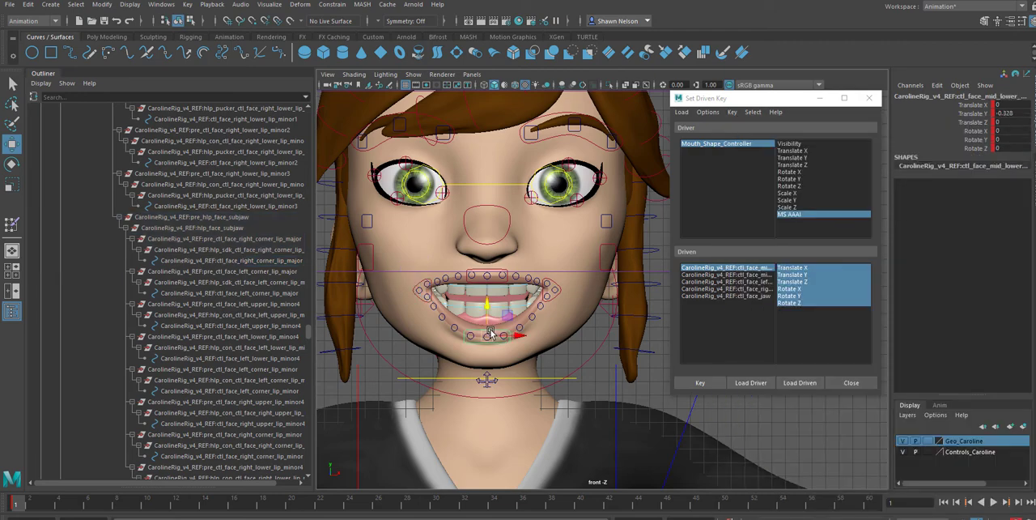
{"action": "left_click_drag", "start_coordinate": [491, 335], "coordinate": [484, 311]}
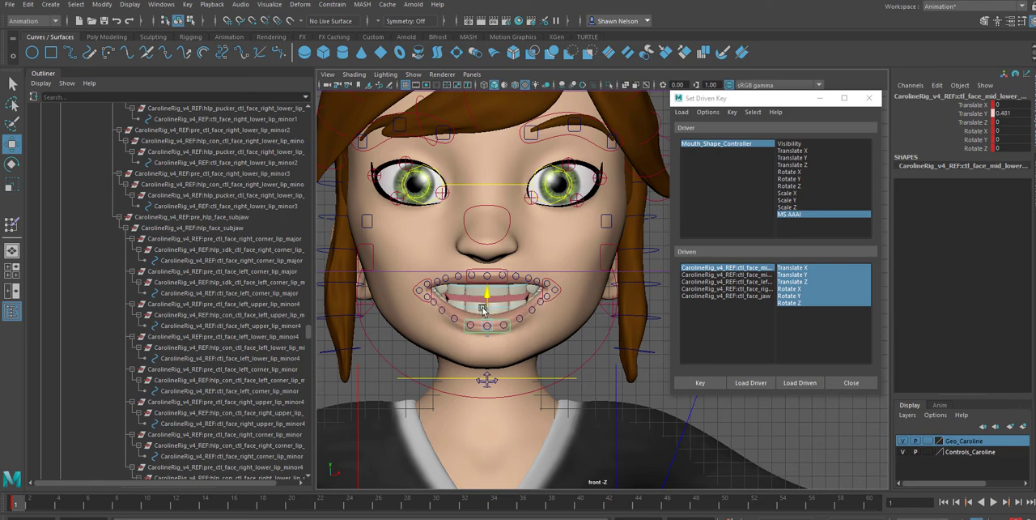
{"action": "left_click", "coordinate": [569, 364]}
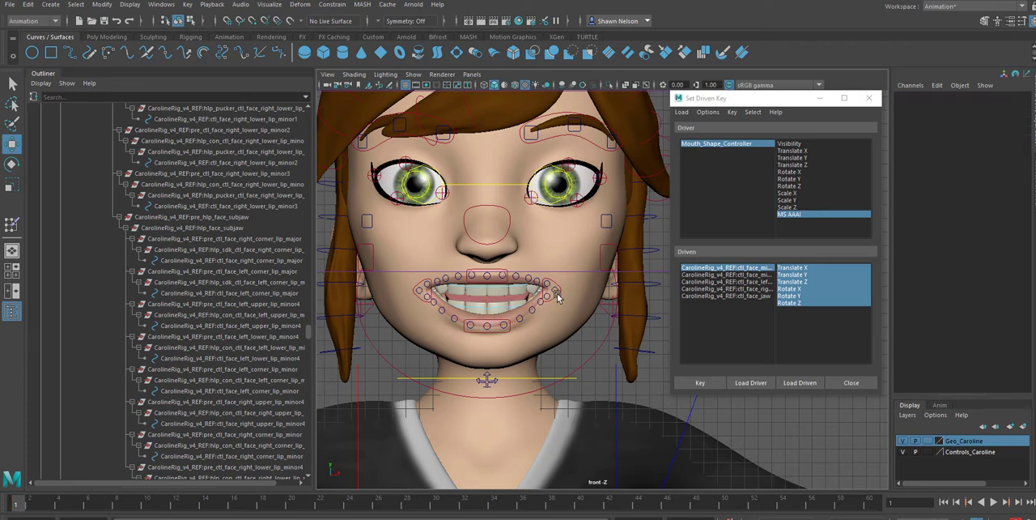
Pull the major lip corner controls inward, to a Translate X of about -0.56 on the left and -0.32 on the right
{"action": "left_click", "coordinate": [556, 298]}
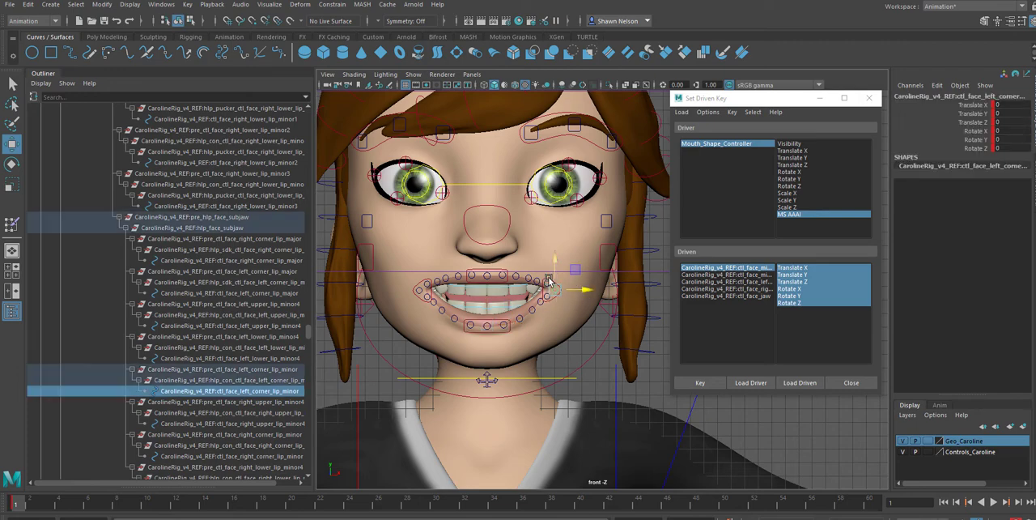
{"action": "left_click", "coordinate": [549, 283]}
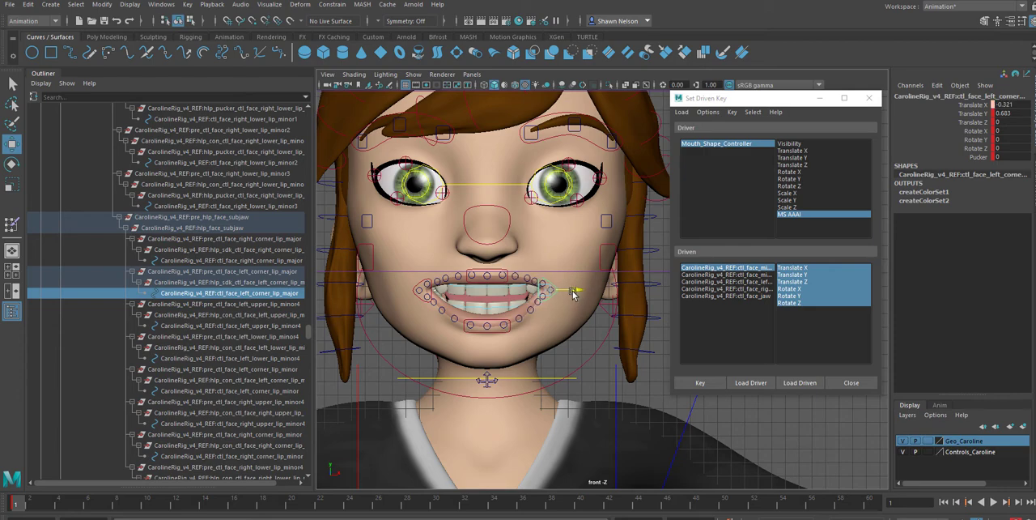
{"action": "left_click_drag", "start_coordinate": [572, 294], "coordinate": [569, 294]}
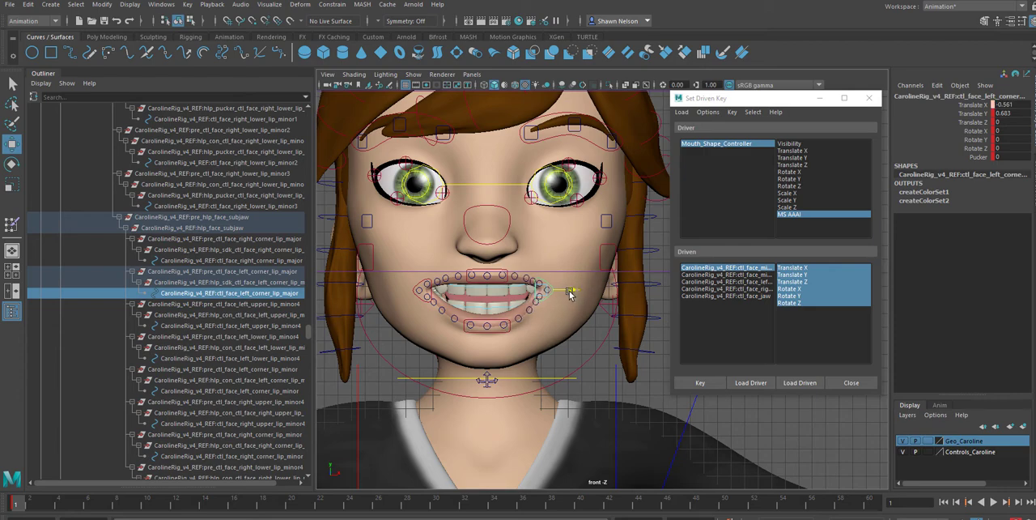
{"action": "left_click", "coordinate": [420, 281]}
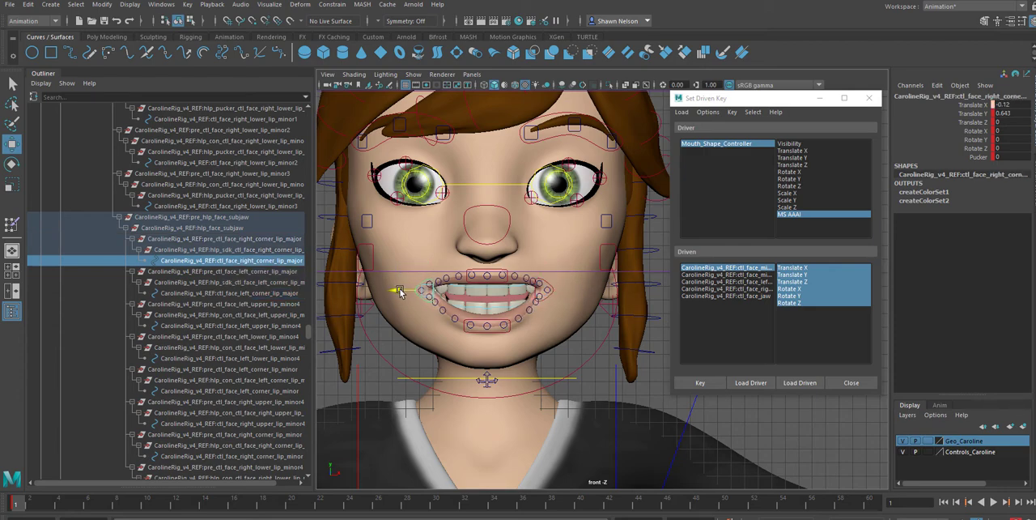
{"action": "left_click_drag", "start_coordinate": [398, 291], "coordinate": [402, 293]}
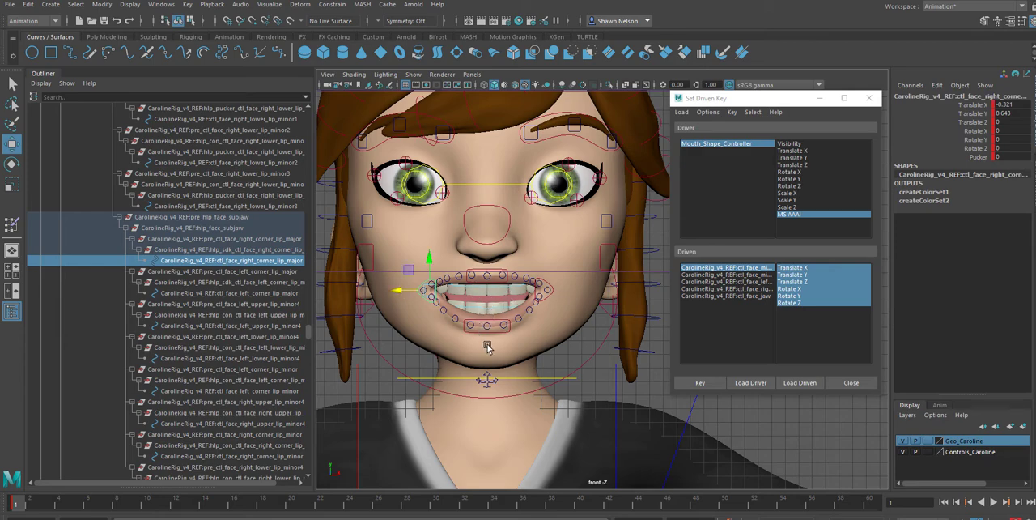
Rotate the jaw control to a Rotate Z of about -11.5 to open the mouth wider
{"action": "left_click", "coordinate": [569, 370]}
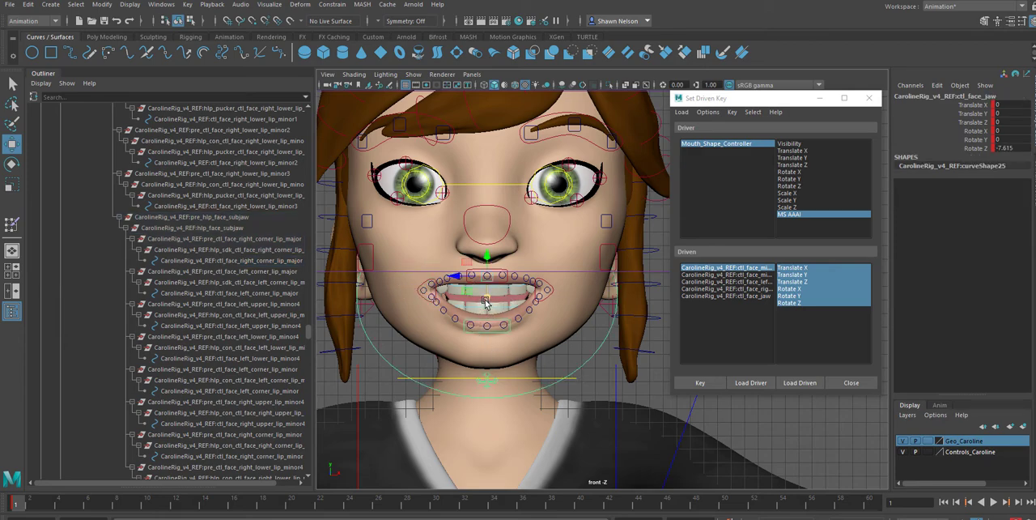
{"action": "key", "text": "e"}
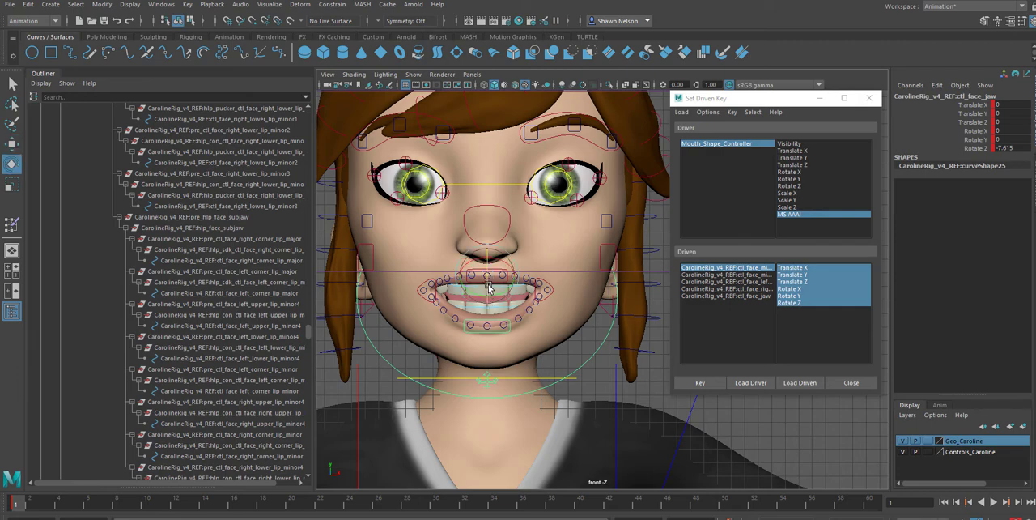
{"action": "left_click_drag", "start_coordinate": [490, 290], "coordinate": [490, 289]}
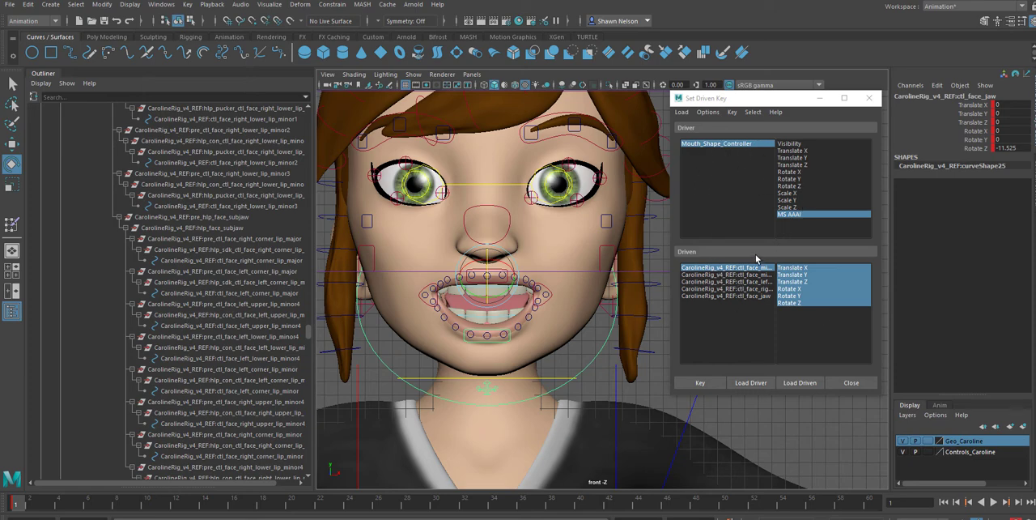
Set driven keys against MS AAAI for the mid lower lip, mid upper lip, both lip corners and the jaw in turn
{"action": "left_click", "coordinate": [701, 383]}
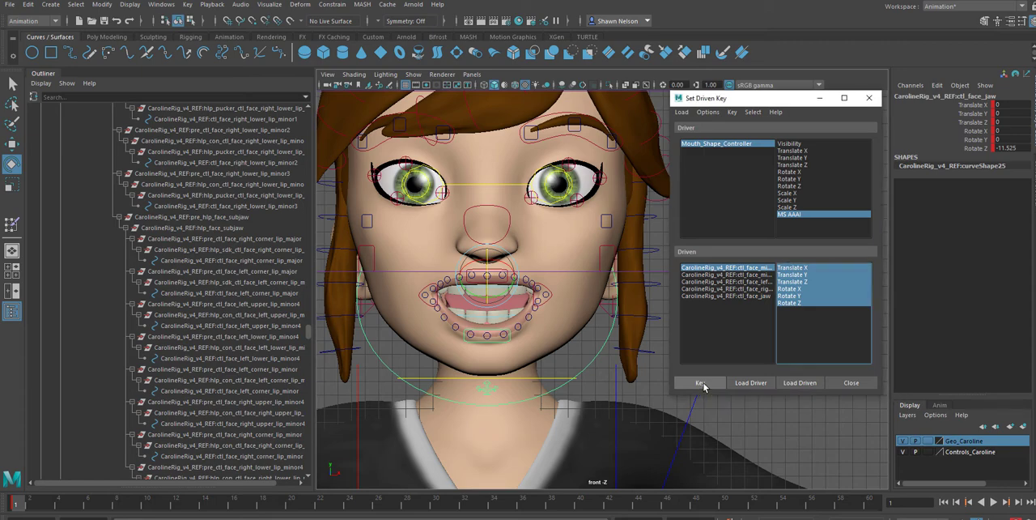
{"action": "left_click", "coordinate": [714, 277]}
{"action": "left_click", "coordinate": [710, 384]}
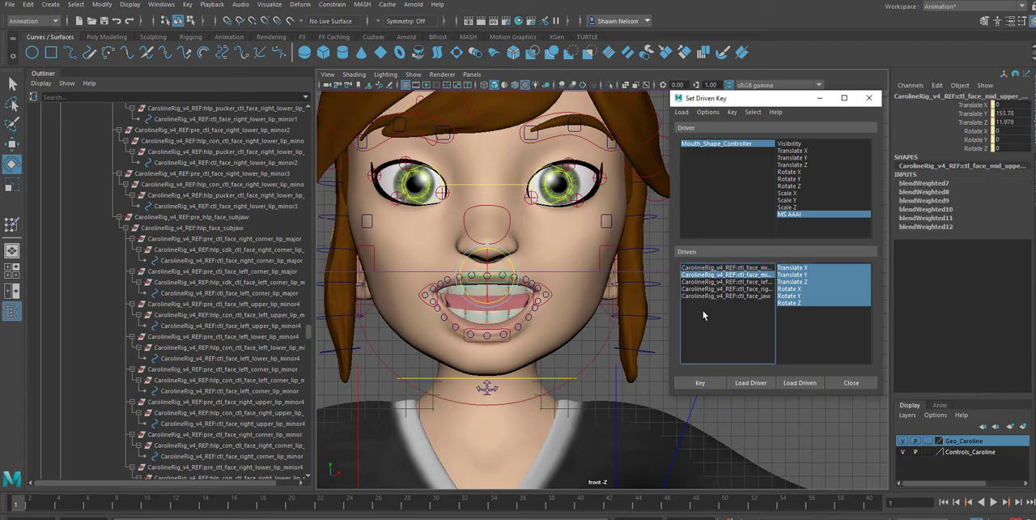
{"action": "left_click", "coordinate": [715, 281]}
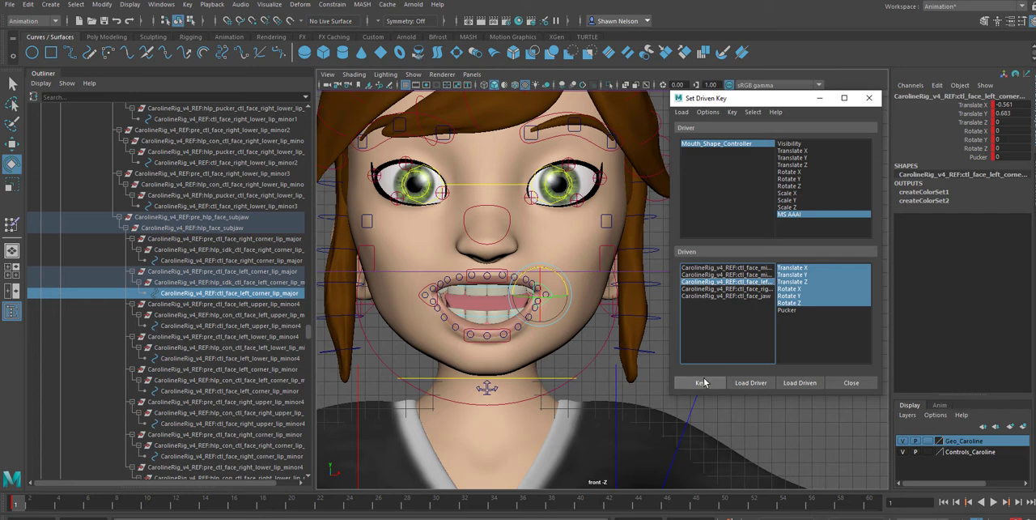
{"action": "left_click", "coordinate": [705, 289]}
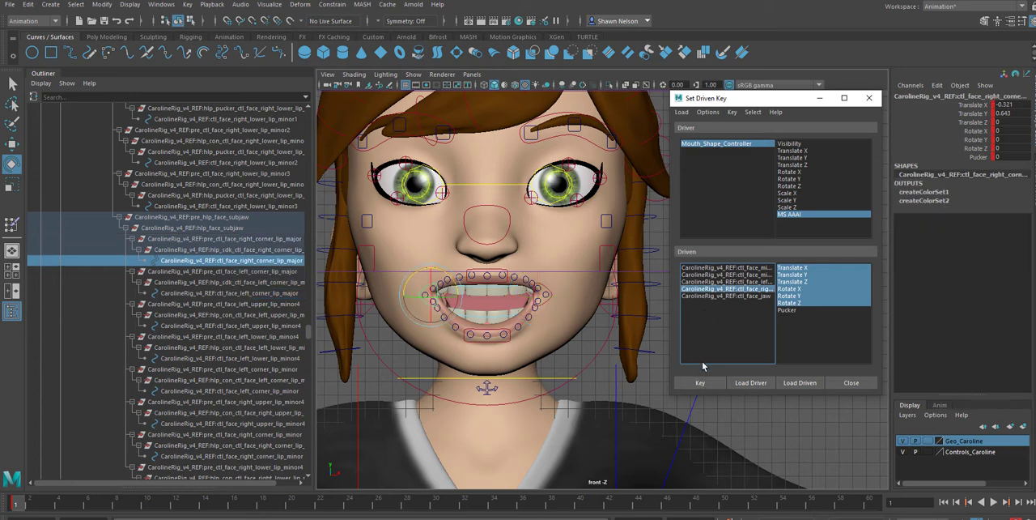
{"action": "left_click", "coordinate": [708, 384]}
{"action": "left_click", "coordinate": [708, 383]}
{"action": "left_click", "coordinate": [701, 296]}
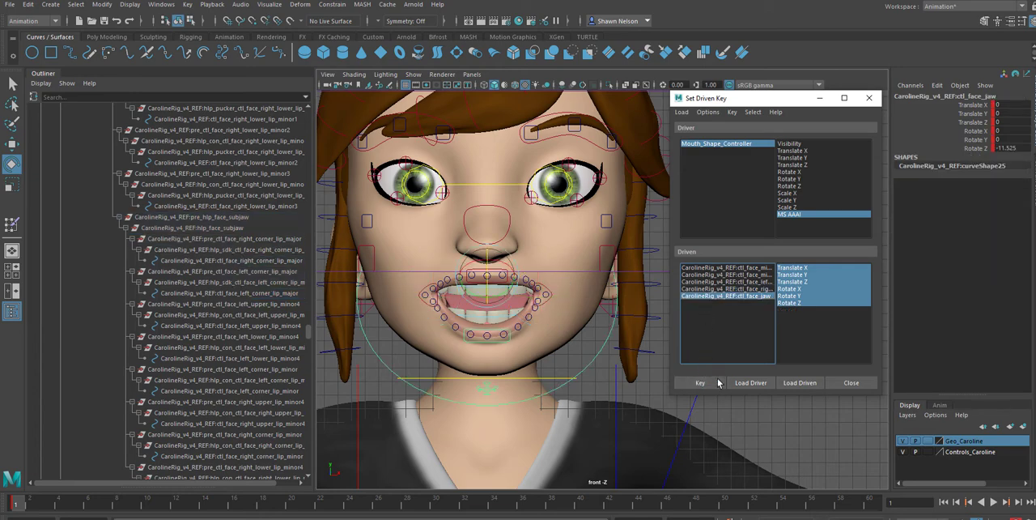
{"action": "left_click", "coordinate": [700, 382]}
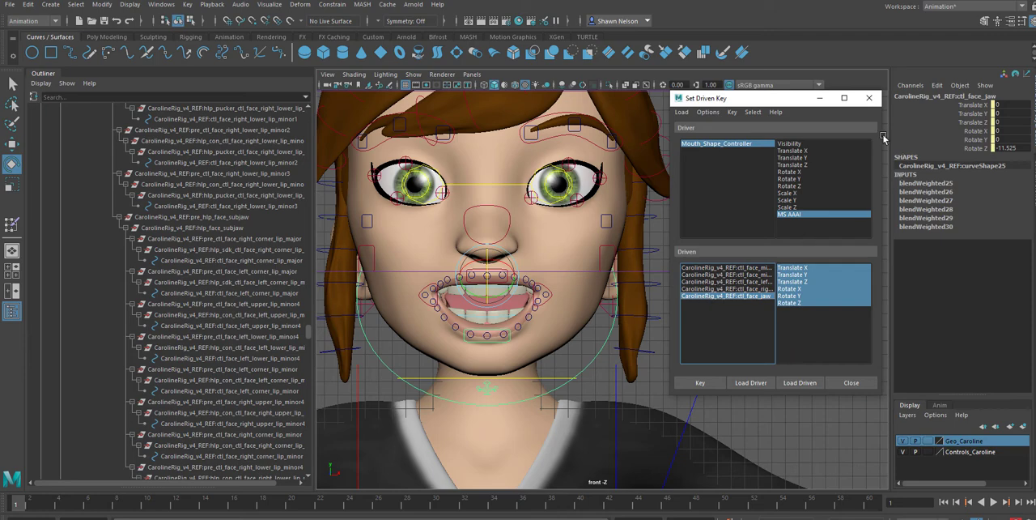
Select Mouth_Shape_Controller, scrub its MS AAAI attribute to 1, and move the Set Driven Key window clear of the attribute values
{"action": "left_click_drag", "start_coordinate": [775, 102], "coordinate": [783, 342]}
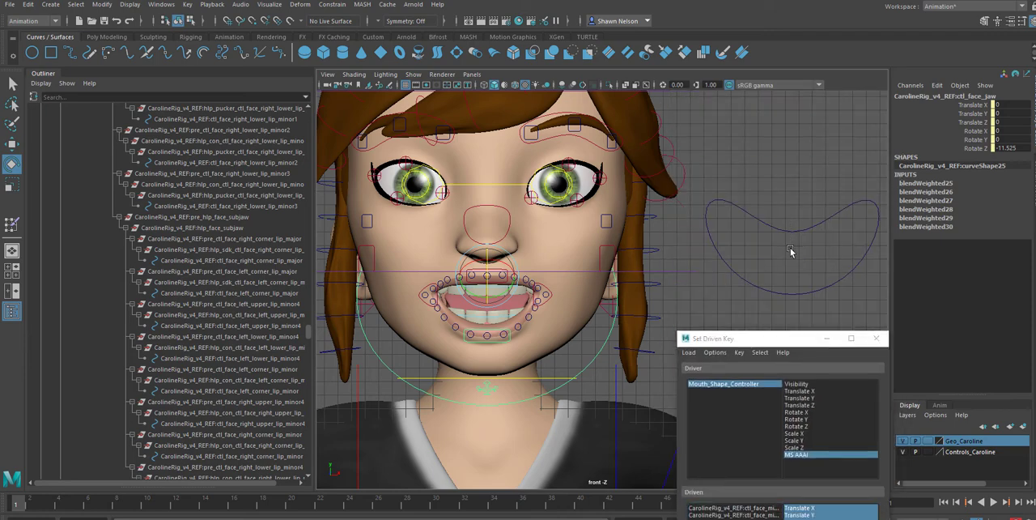
{"action": "left_click", "coordinate": [788, 248]}
{"action": "left_click", "coordinate": [969, 192]}
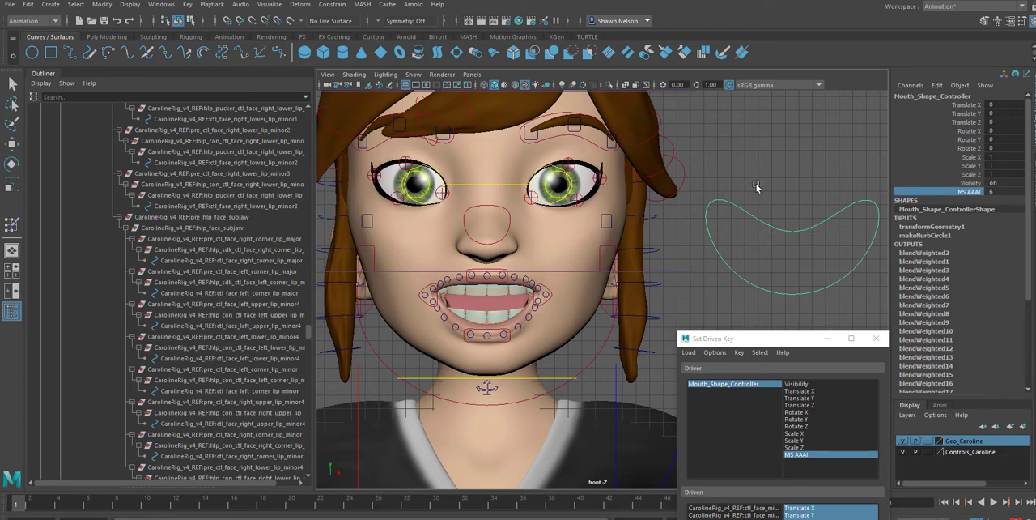
{"action": "middle_click_drag", "start_coordinate": [756, 189], "coordinate": [798, 200]}
{"action": "left_click_drag", "start_coordinate": [791, 345], "coordinate": [806, 145]}
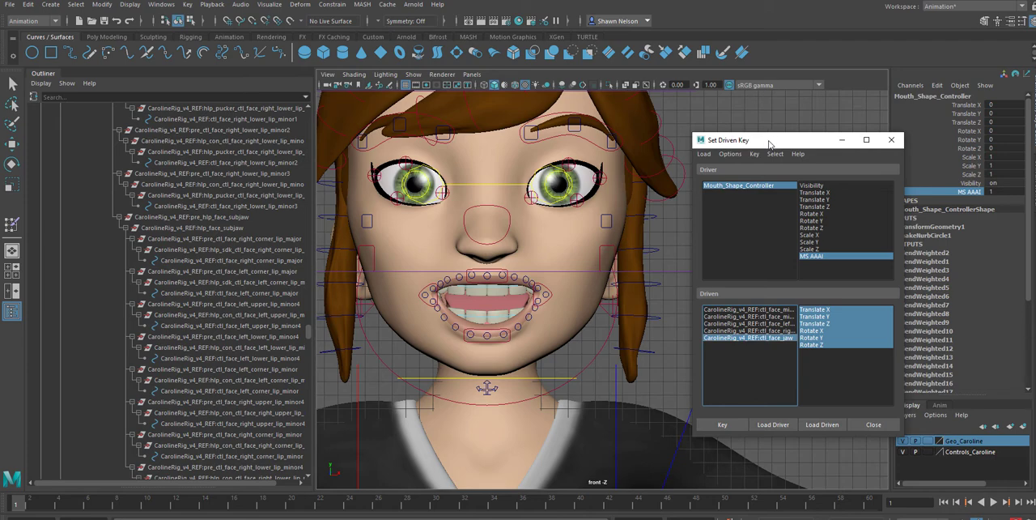
{"action": "left_click_drag", "start_coordinate": [768, 144], "coordinate": [755, 142]}
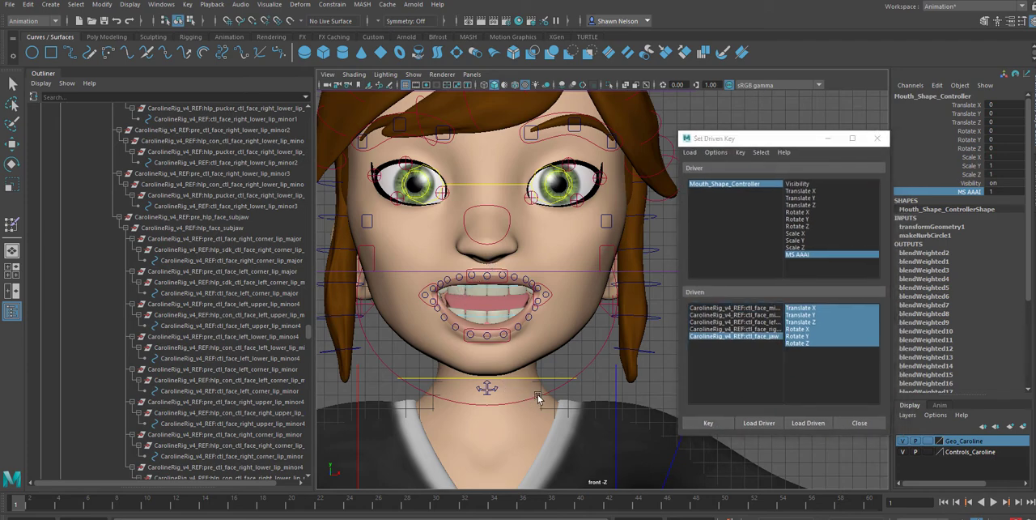
Reset the jaw control's Rotate Z to 0 to close the mouth
{"action": "left_click", "coordinate": [537, 395]}
{"action": "key", "text": "e"}
{"action": "double_click", "coordinate": [1007, 149]}
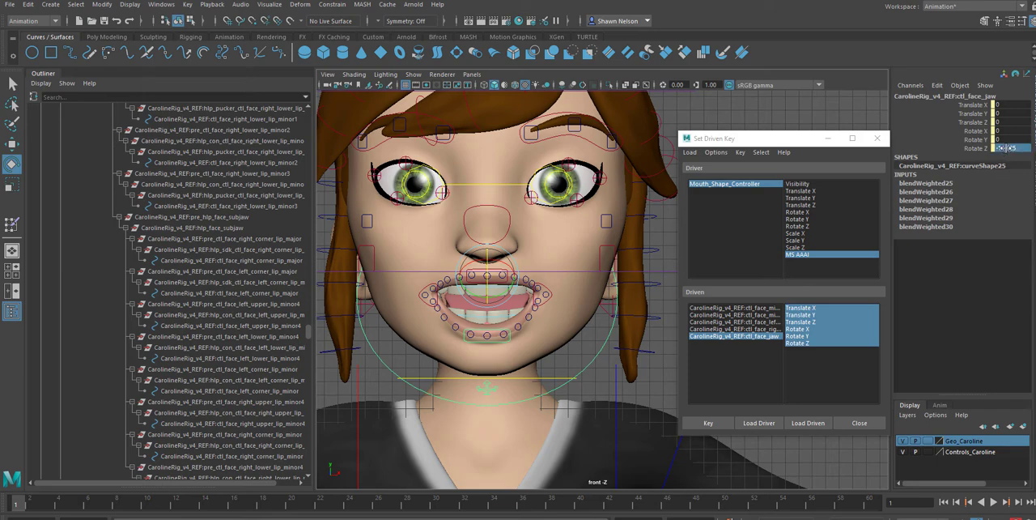
{"action": "type", "text": "0"}
{"action": "key", "text": "Return"}
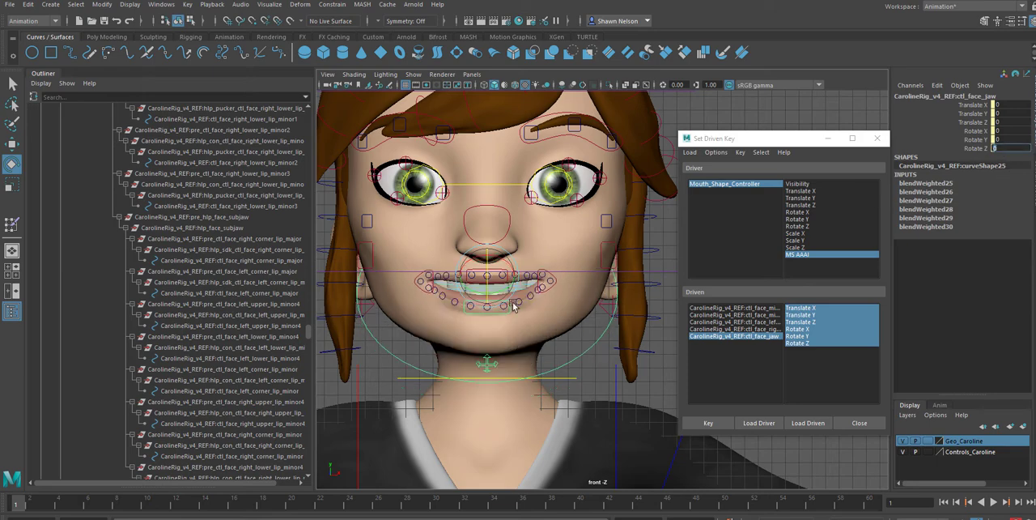
Reset the left major lip corner control's Translate Y and Translate X to 0
{"action": "left_click", "coordinate": [549, 278]}
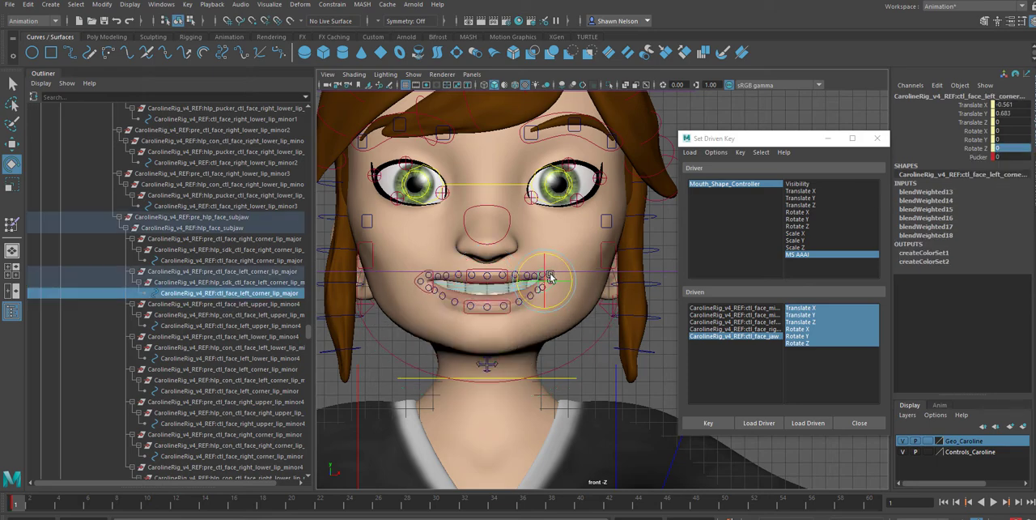
{"action": "double_click", "coordinate": [1007, 113]}
{"action": "type", "text": "0"}
{"action": "double_click", "coordinate": [1016, 105]}
{"action": "type", "text": "0"}
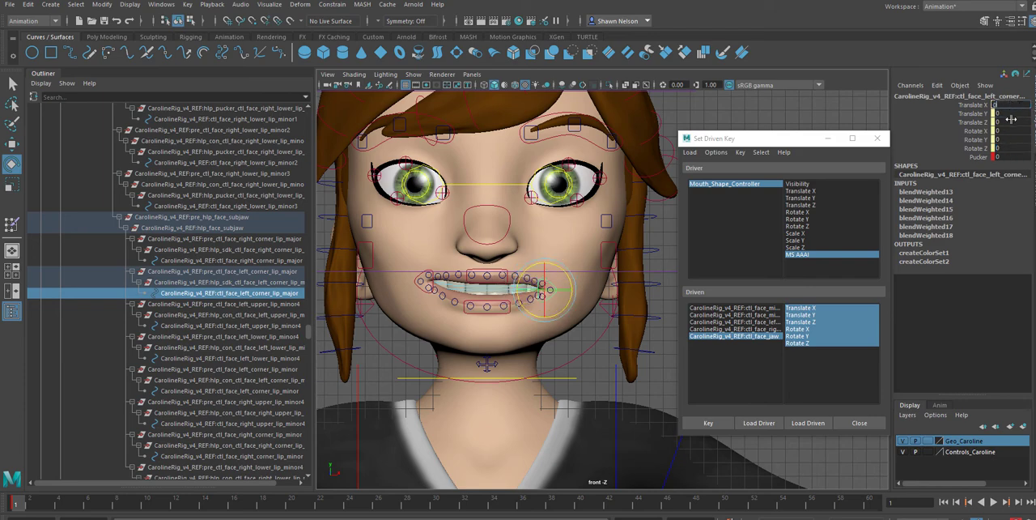
{"action": "key", "text": "Return"}
Reset the right major lip corner control's Translate Y and Translate X to 0
{"action": "left_click", "coordinate": [429, 269]}
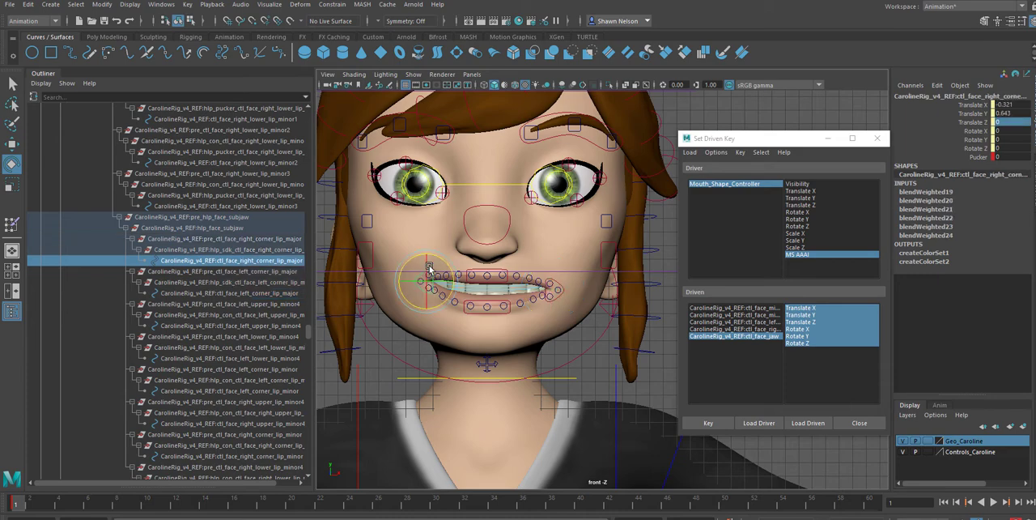
{"action": "double_click", "coordinate": [1007, 113]}
{"action": "type", "text": "0"}
{"action": "double_click", "coordinate": [1016, 105]}
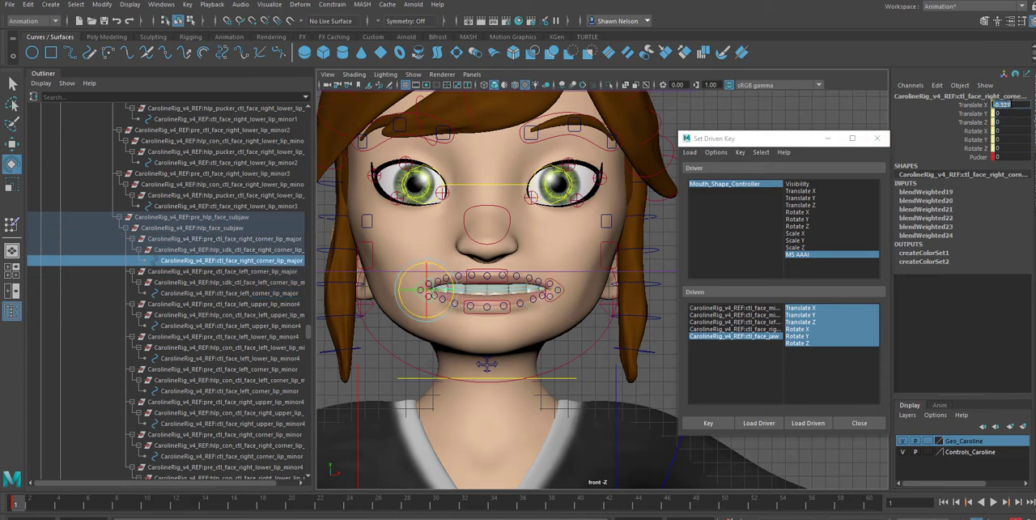
{"action": "type", "text": "0"}
{"action": "key", "text": "Return"}
Reset the middle lower lip control's Translate Y to 0
{"action": "left_click", "coordinate": [492, 312]}
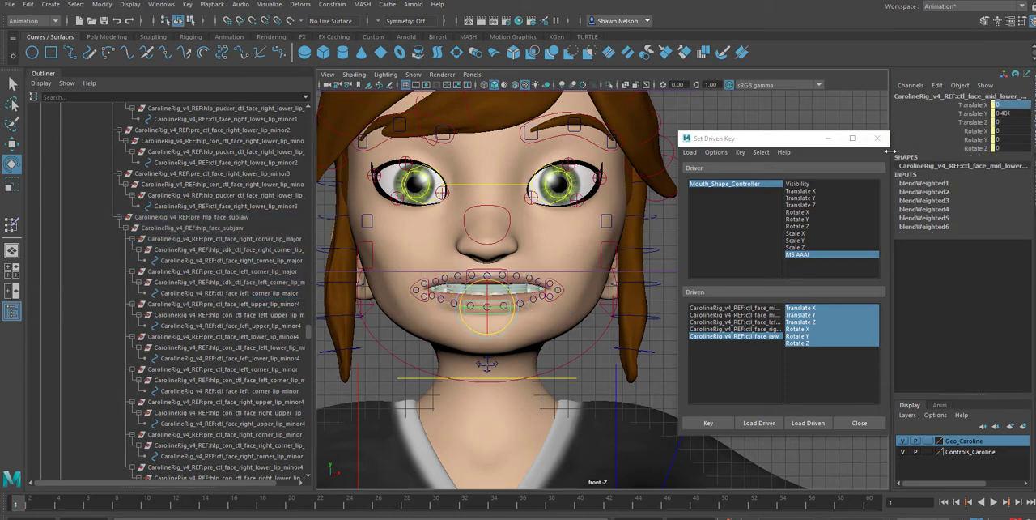
{"action": "double_click", "coordinate": [1012, 113]}
{"action": "type", "text": "0"}
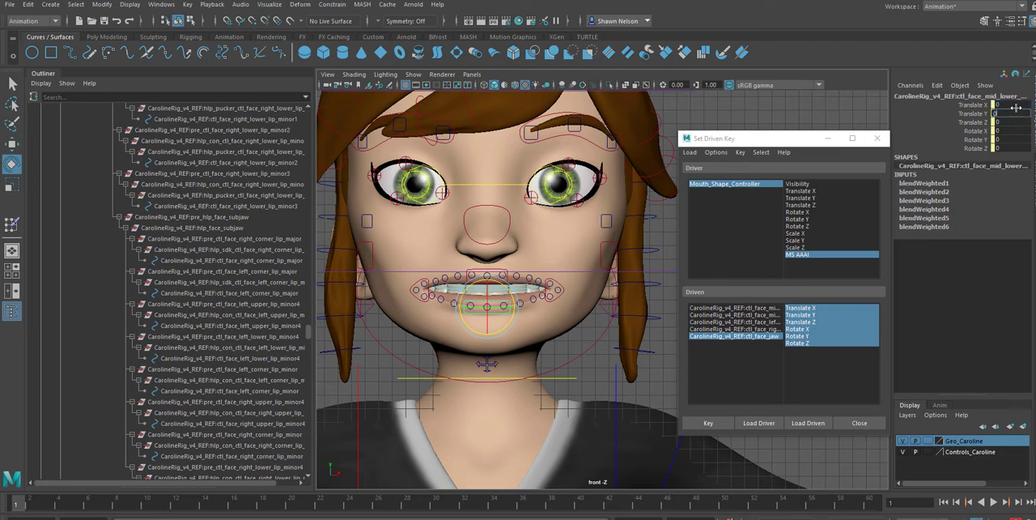
{"action": "key", "text": "Return"}
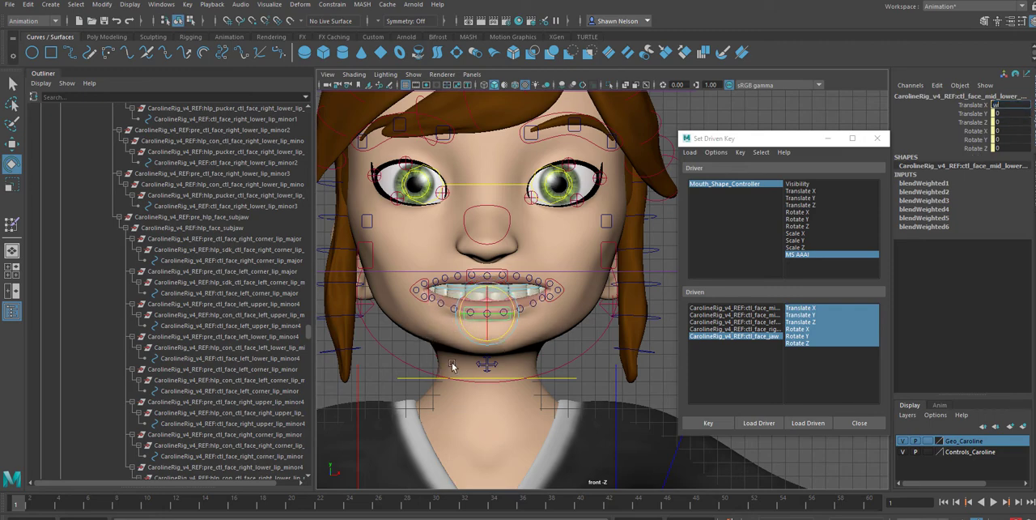
{"action": "left_click", "coordinate": [1013, 114]}
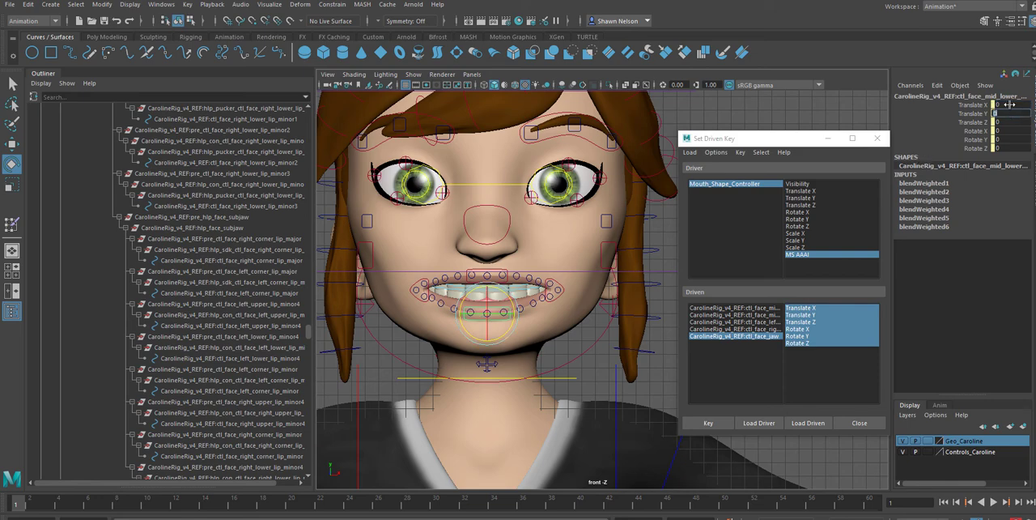
Key the translate and rotate channels of the middle lower lip, middle upper lip, both lip corner and jaw controls against MS AAAI at 1
{"action": "left_click", "coordinate": [496, 269]}
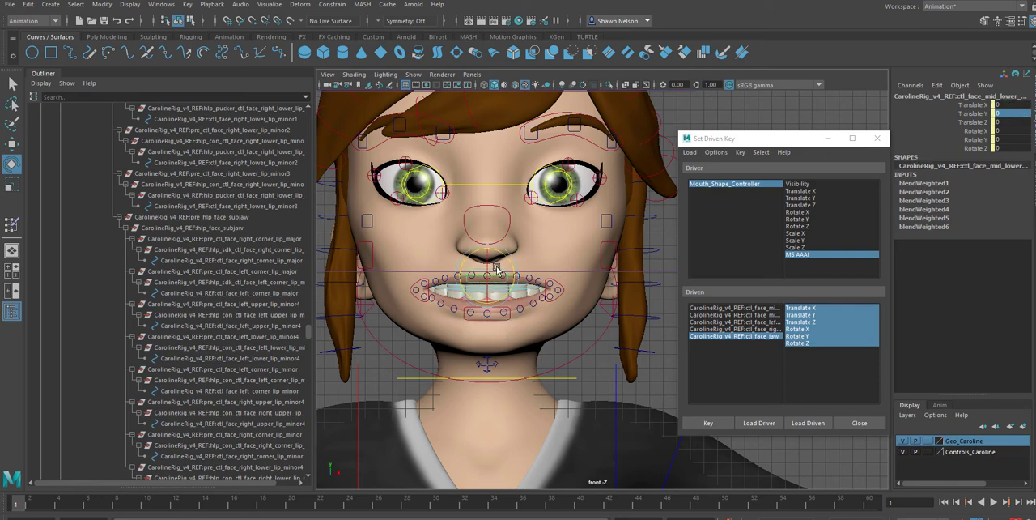
{"action": "left_click", "coordinate": [709, 309]}
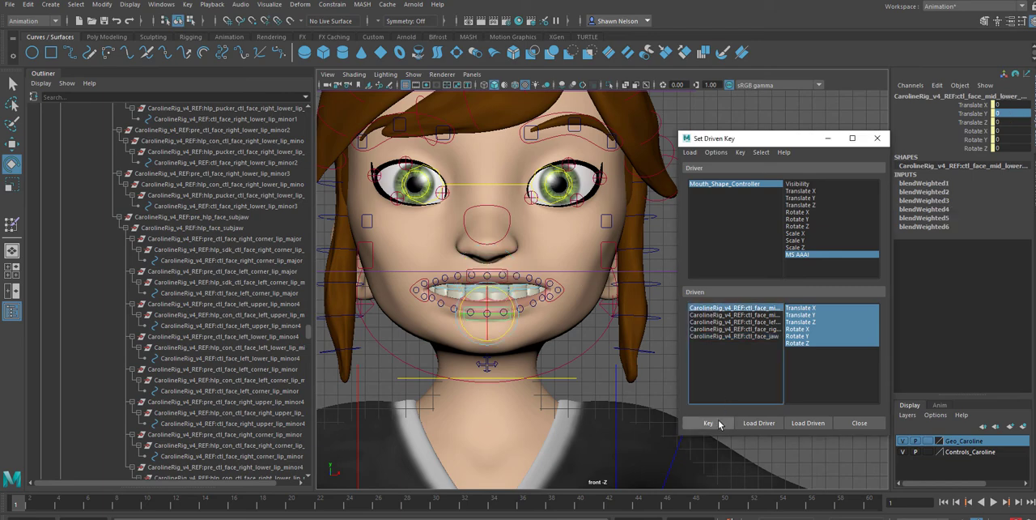
{"action": "left_click", "coordinate": [706, 315]}
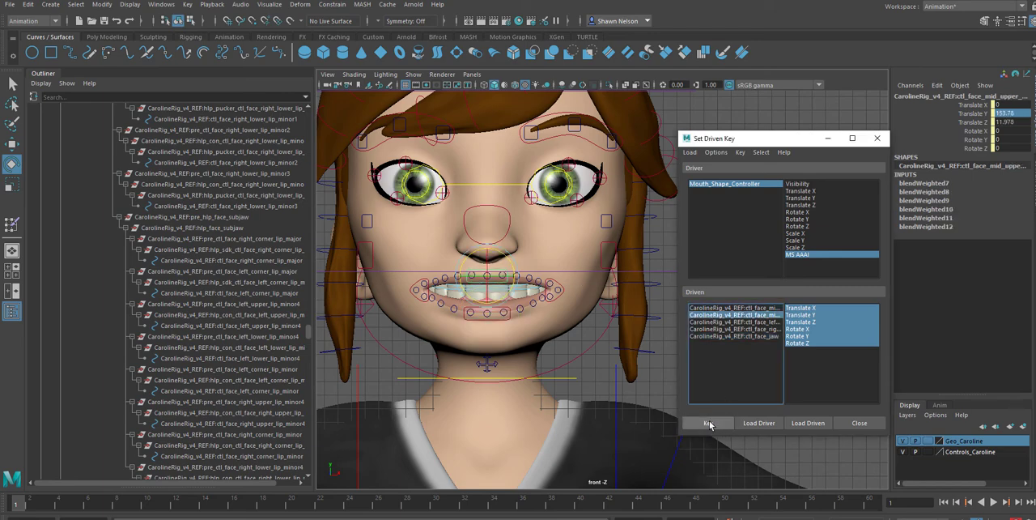
{"action": "left_click", "coordinate": [716, 322]}
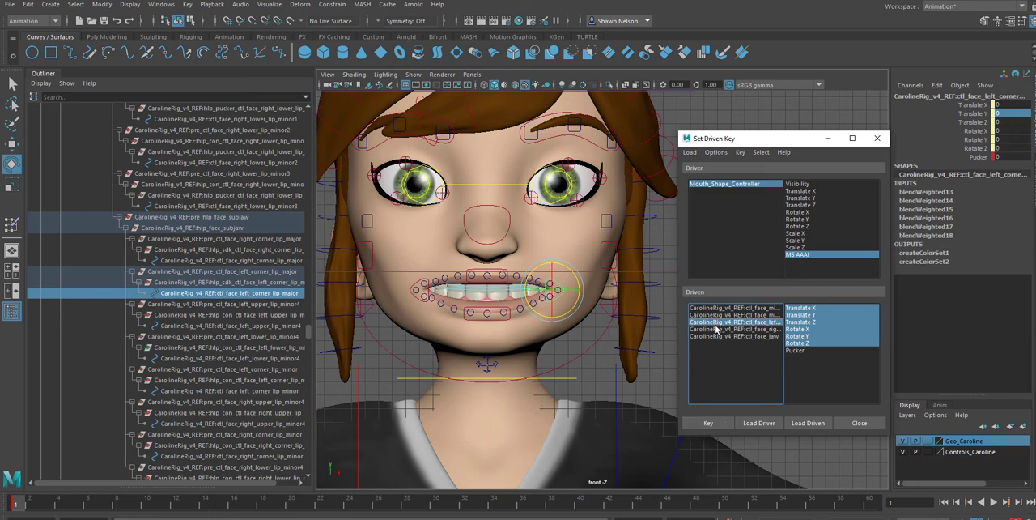
{"action": "left_click", "coordinate": [715, 330]}
{"action": "left_click", "coordinate": [708, 422]}
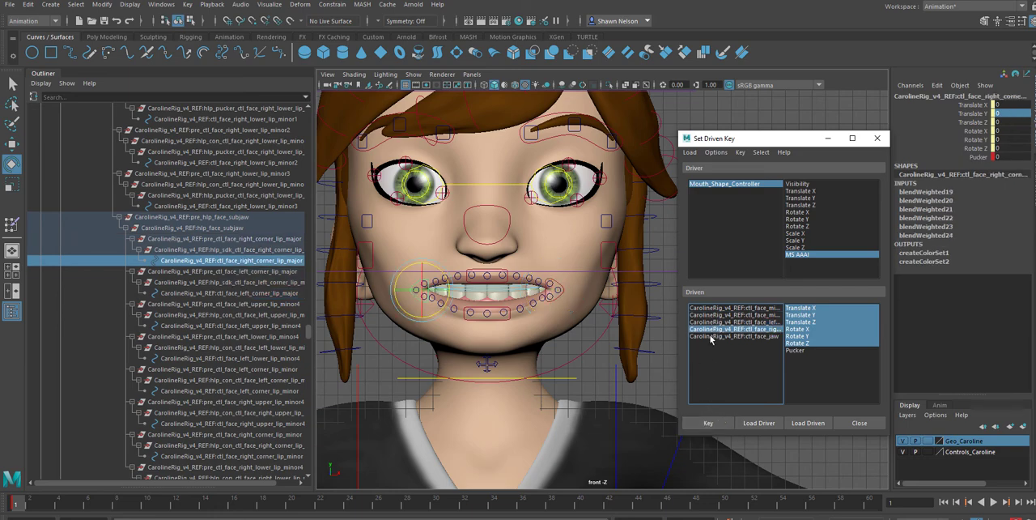
{"action": "left_click", "coordinate": [712, 336]}
{"action": "left_click", "coordinate": [708, 423]}
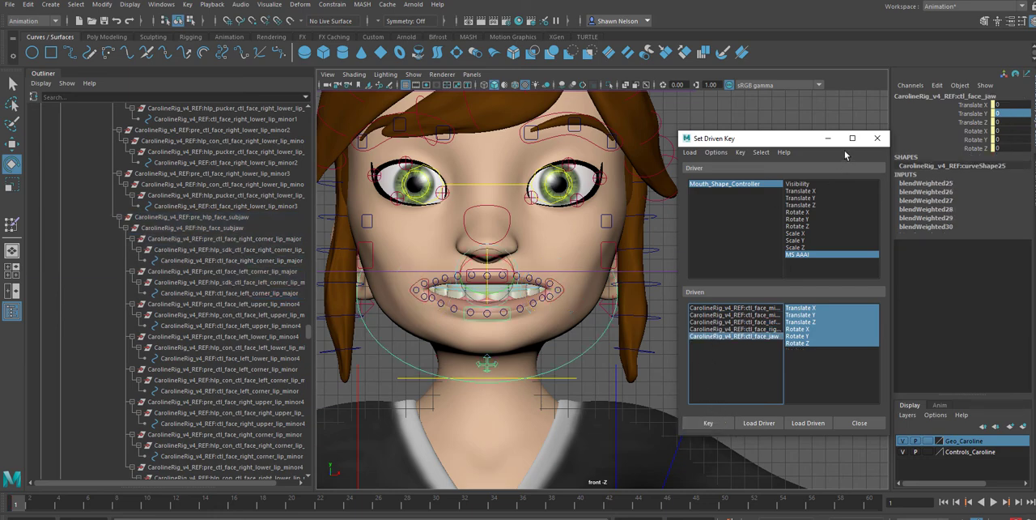
Move the Set Driven Key window away from the mouth controller curve and save the scene as a student version file
{"action": "left_click_drag", "start_coordinate": [830, 143], "coordinate": [71, 290]}
{"action": "key", "text": "ctrl+s"}
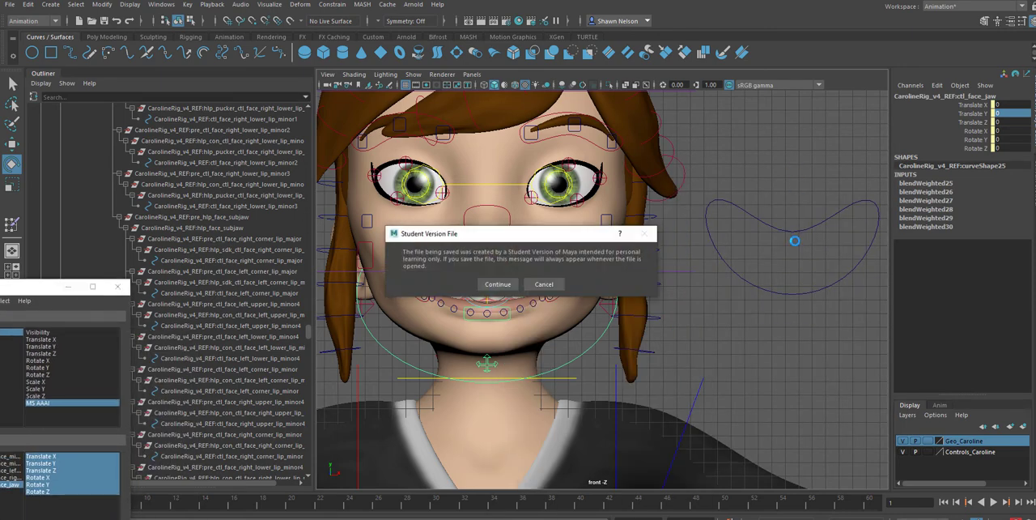
{"action": "left_click", "coordinate": [501, 283]}
Select Mouth_Shape_Controller and test the driven mouth shape by scrubbing MS AAAI up to 6 and back to 1
{"action": "left_click_drag", "start_coordinate": [791, 201], "coordinate": [802, 261]}
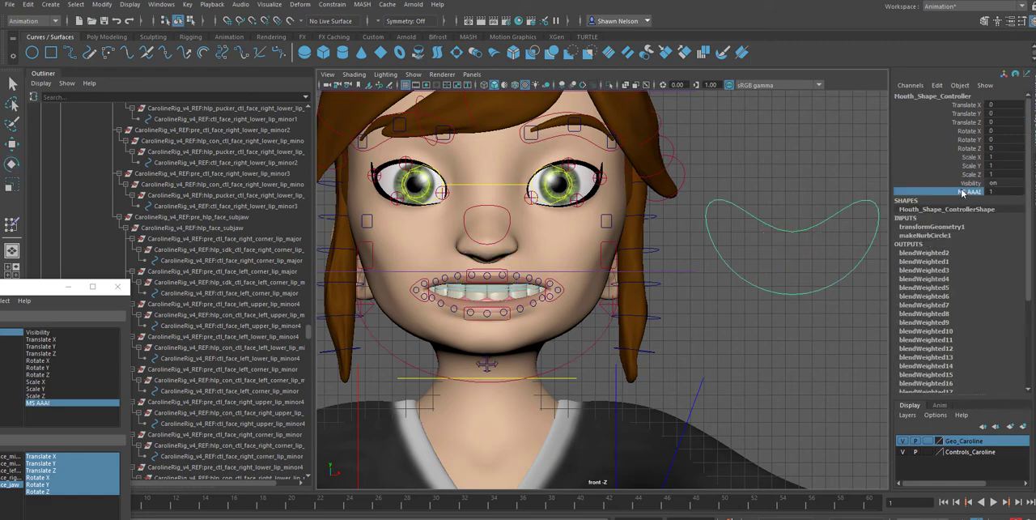
{"action": "left_click", "coordinate": [962, 190]}
{"action": "middle_click_drag", "start_coordinate": [792, 178], "coordinate": [722, 227]}
{"action": "middle_click_drag", "start_coordinate": [797, 189], "coordinate": [873, 188]}
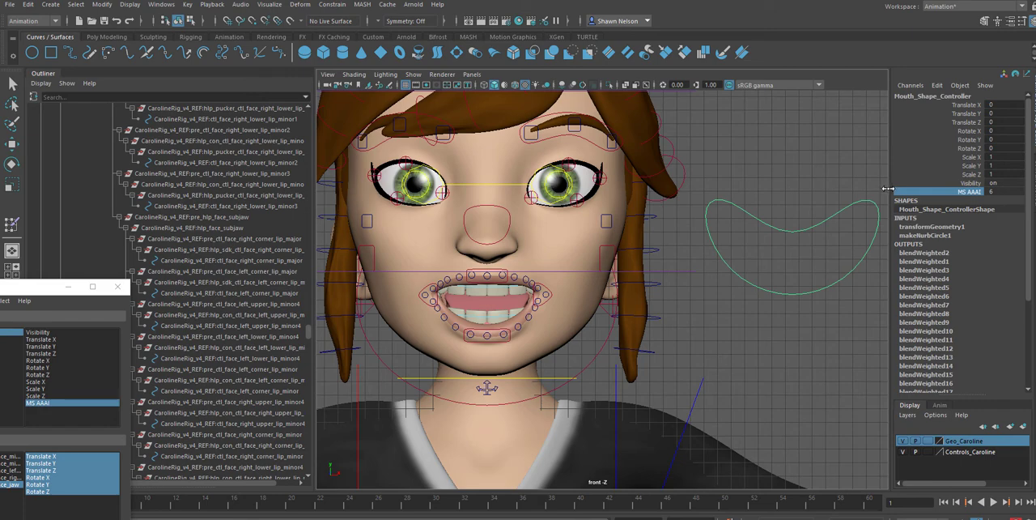
{"action": "middle_click_drag", "start_coordinate": [888, 189], "coordinate": [565, 221]}
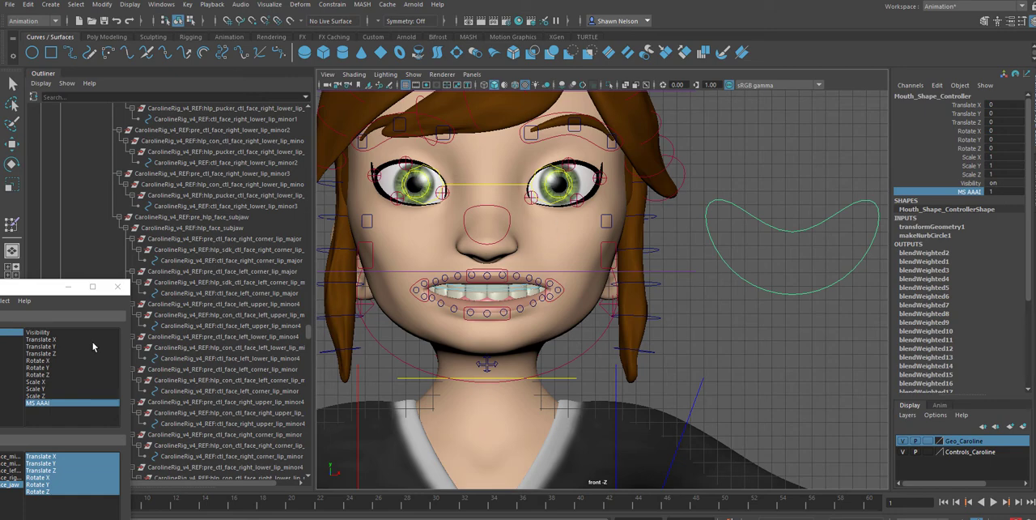
Bring the Set Driven Key window fully into view, then examine the MouthShapes.jpg reference in Photos and return to Maya
{"action": "mouse_move", "coordinate": [189, 505]}
{"action": "left_mouse_down"}
{"action": "mouse_move", "coordinate": [864, 489]}
{"action": "mouse_move", "coordinate": [12, 491]}
{"action": "left_mouse_up"}
{"action": "left_click_drag", "start_coordinate": [37, 292], "coordinate": [189, 158]}
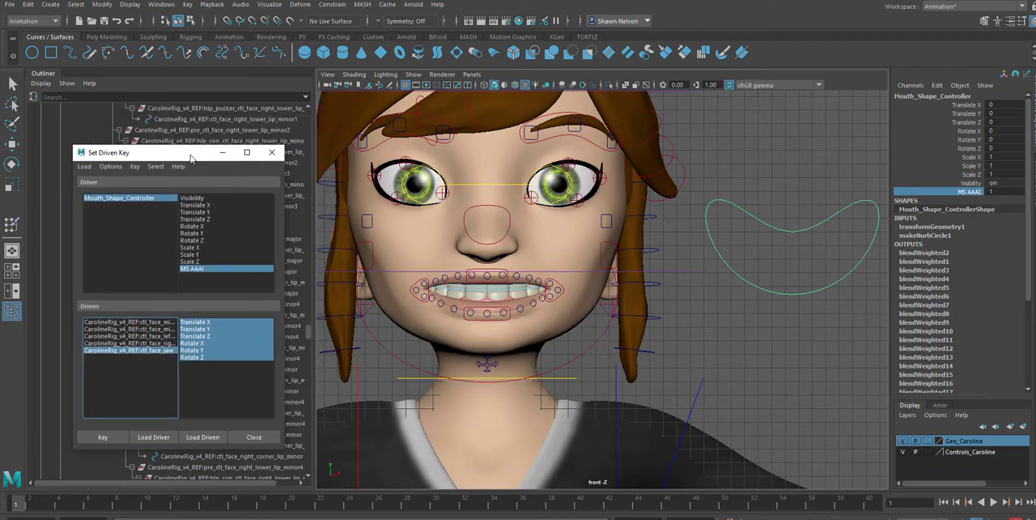
{"action": "left_click", "coordinate": [807, 136]}
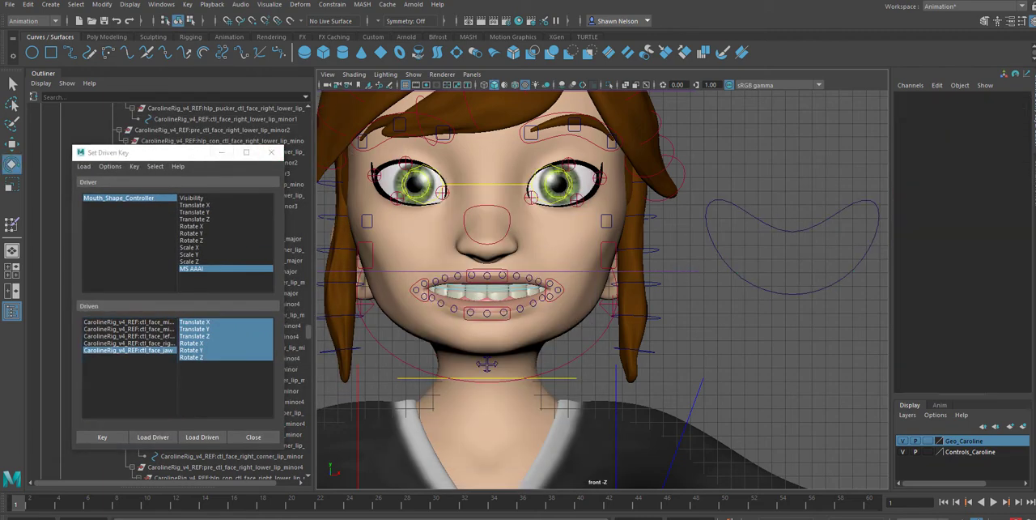
{"action": "left_click_drag", "start_coordinate": [1035, 115], "coordinate": [989, 115]}
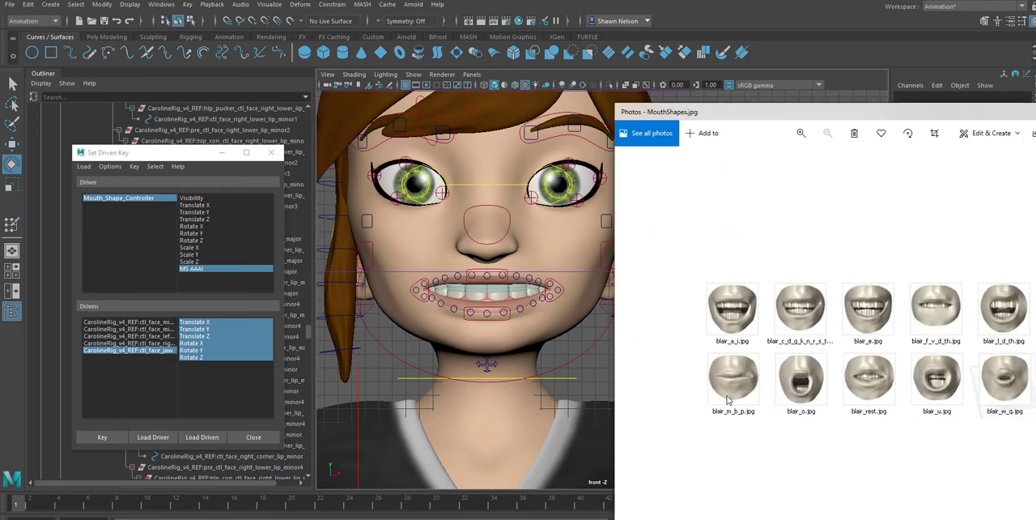
{"action": "left_click_drag", "start_coordinate": [807, 114], "coordinate": [975, 75]}
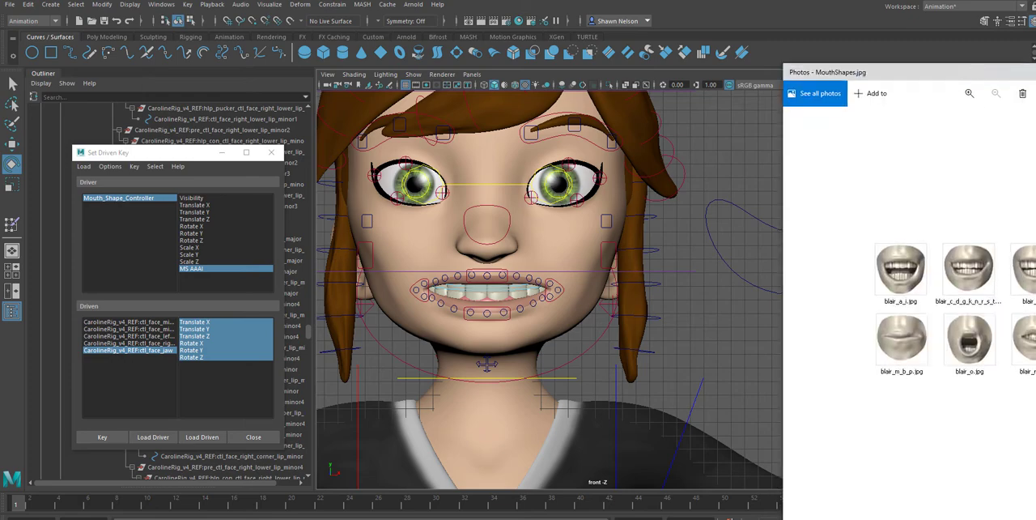
{"action": "key", "text": "alt+Tab"}
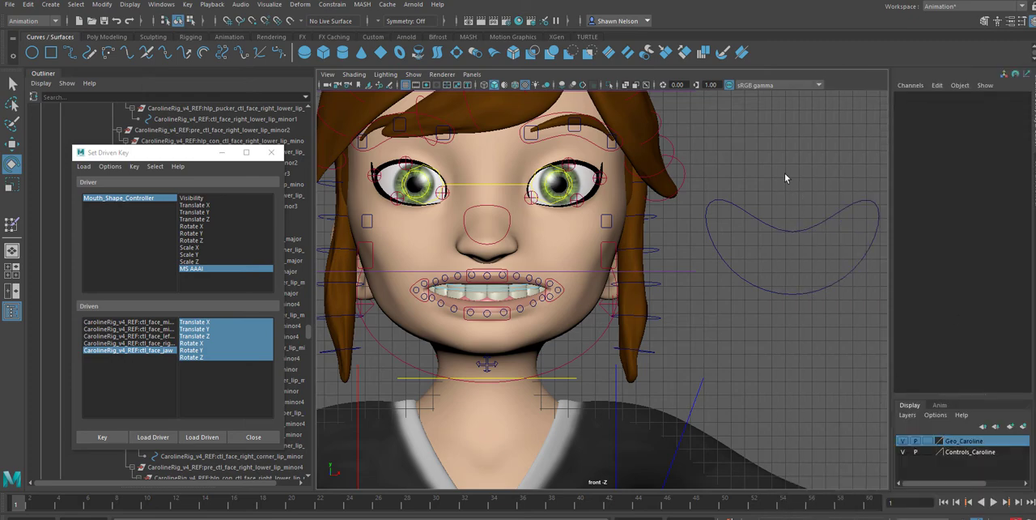
Start adding a keyable float attribute named MS_MMMP to Mouth_Shape_Controller
{"action": "left_click", "coordinate": [813, 250]}
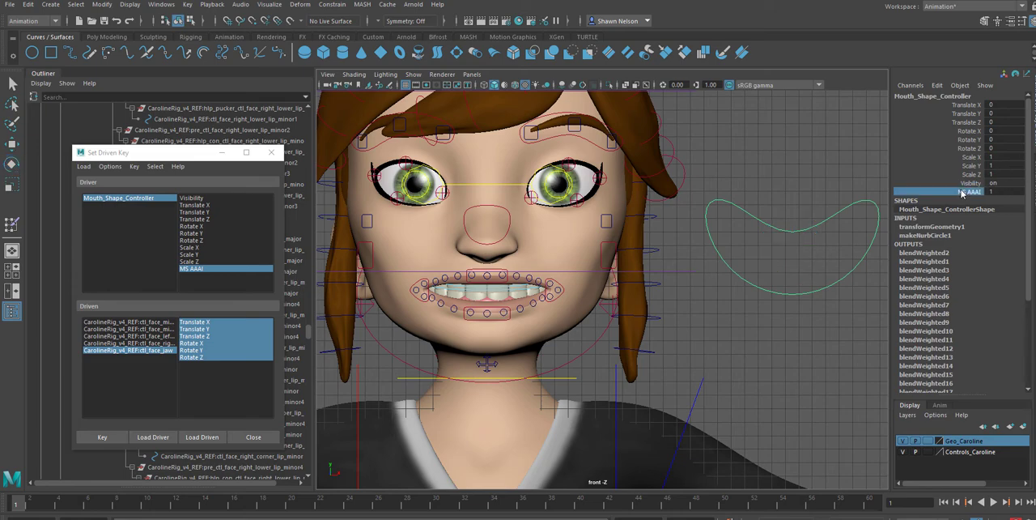
{"action": "left_click", "coordinate": [1009, 22]}
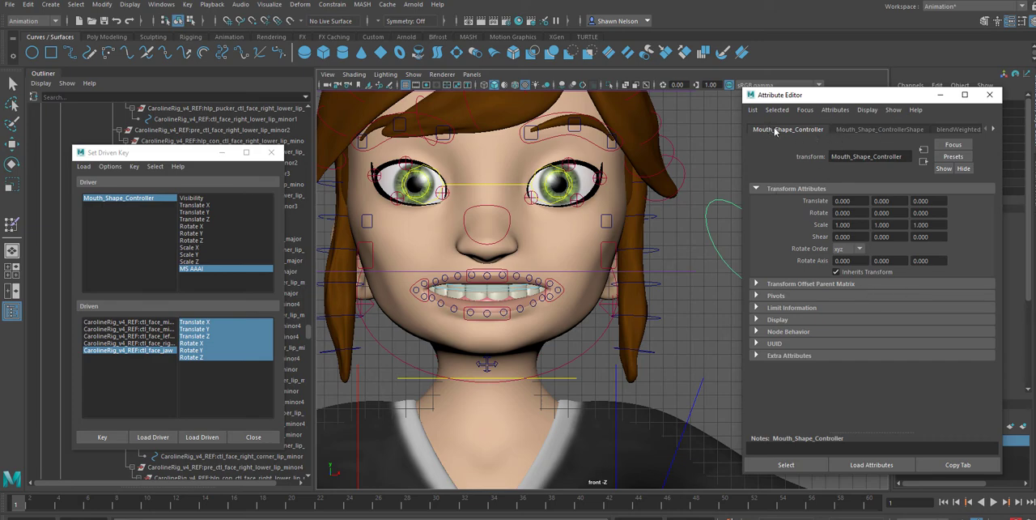
{"action": "left_click", "coordinate": [835, 110]}
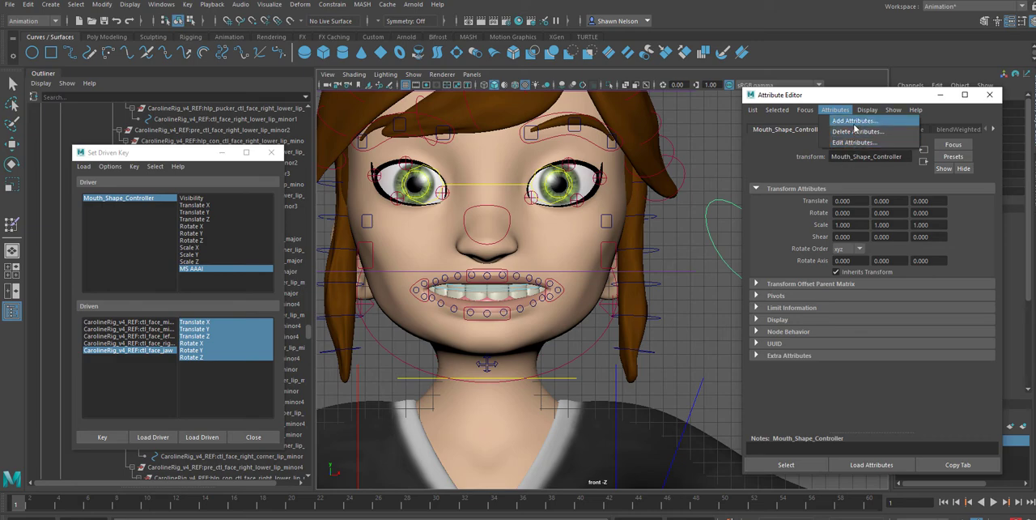
{"action": "left_click", "coordinate": [854, 121]}
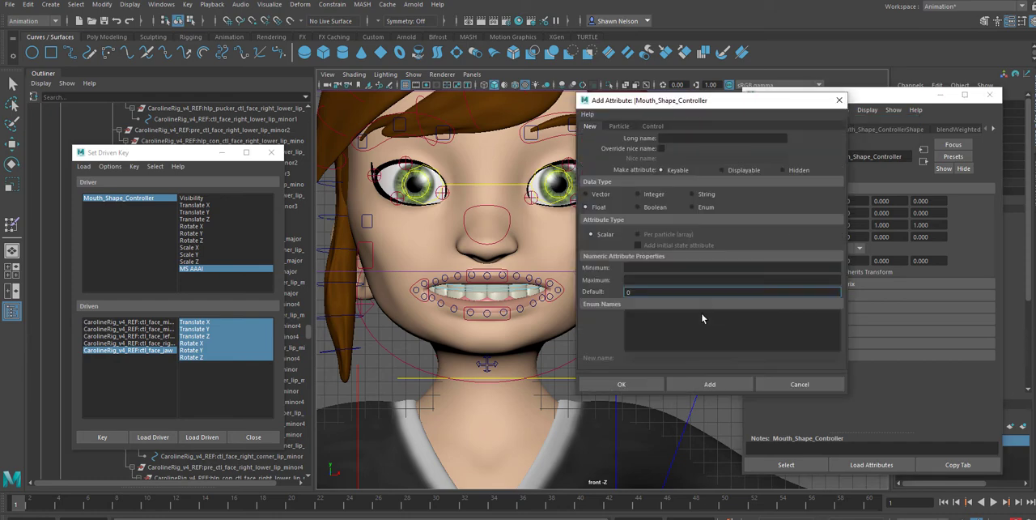
{"action": "left_click", "coordinate": [687, 140]}
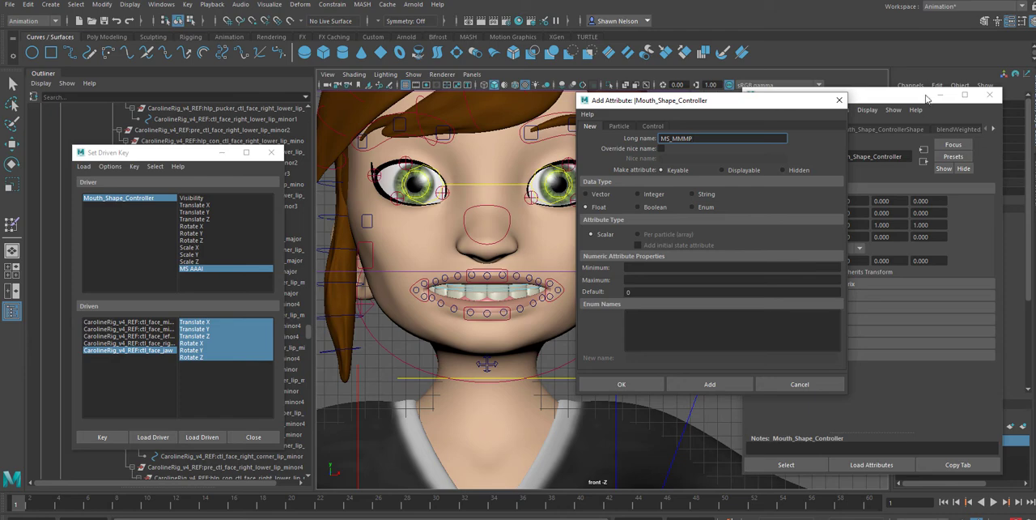
Give MS_MMMP a minimum of 1, maximum of 6 and default of 1, add it to the controller, and close the attribute creation dialog
{"action": "left_click_drag", "start_coordinate": [927, 98], "coordinate": [877, 228]}
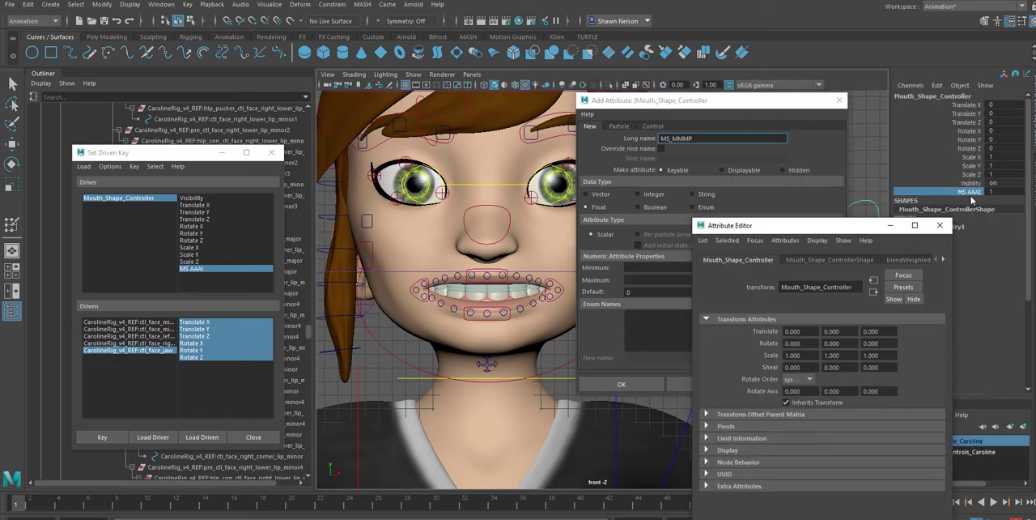
{"action": "left_click_drag", "start_coordinate": [850, 232], "coordinate": [243, 161]}
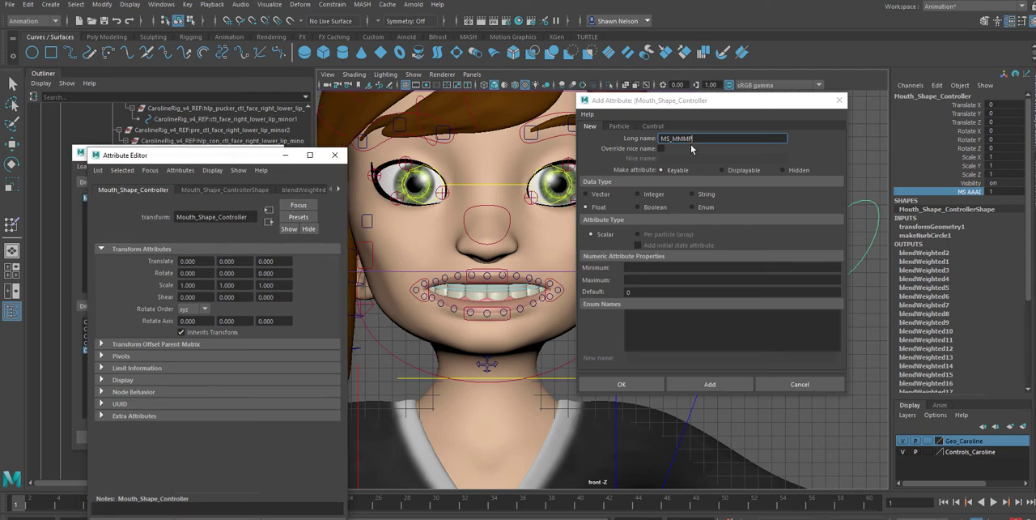
{"action": "left_click", "coordinate": [641, 270]}
{"action": "left_click", "coordinate": [641, 280]}
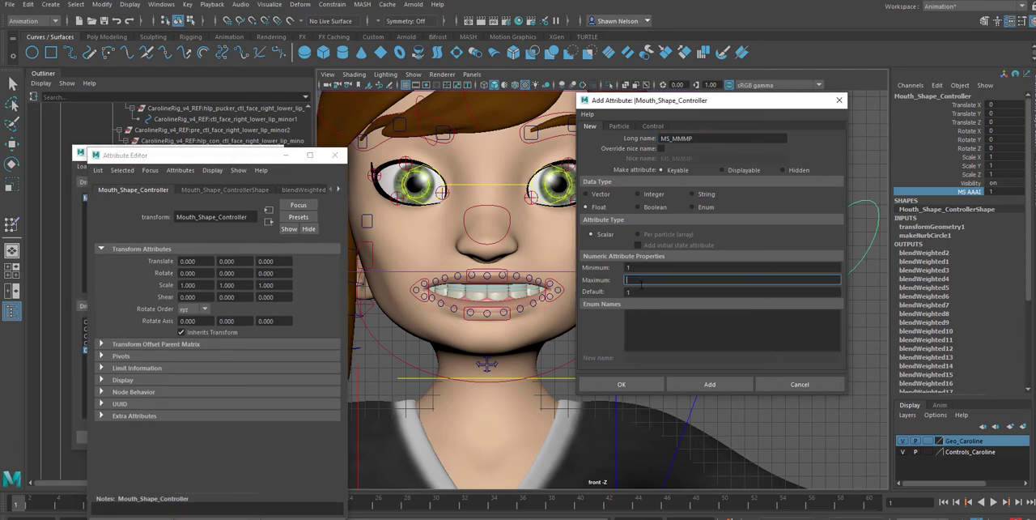
{"action": "left_click", "coordinate": [641, 291]}
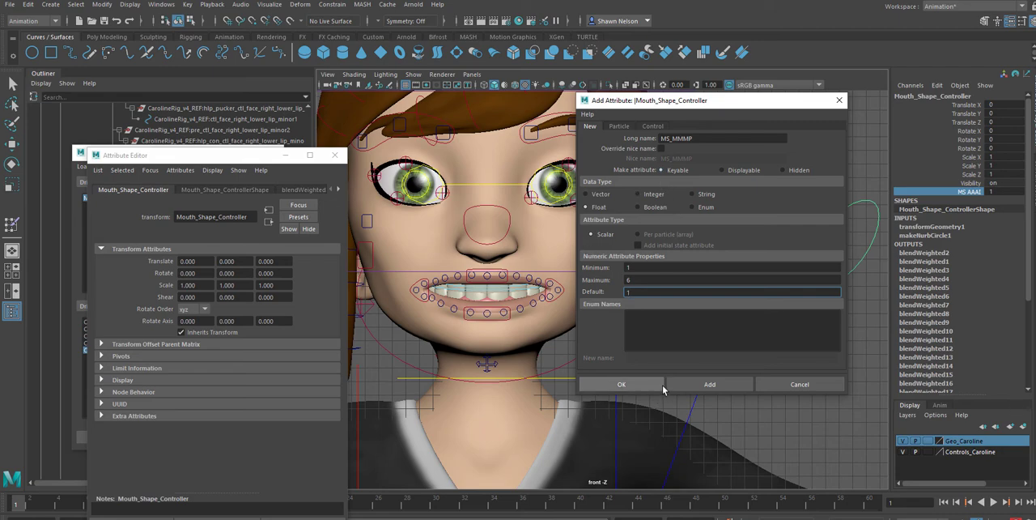
{"action": "left_click", "coordinate": [683, 386]}
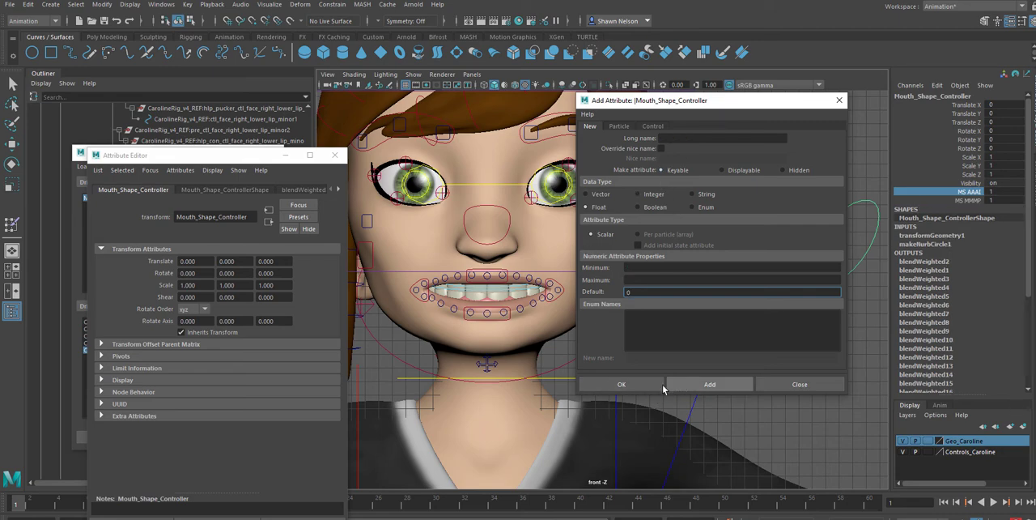
{"action": "left_click", "coordinate": [789, 386]}
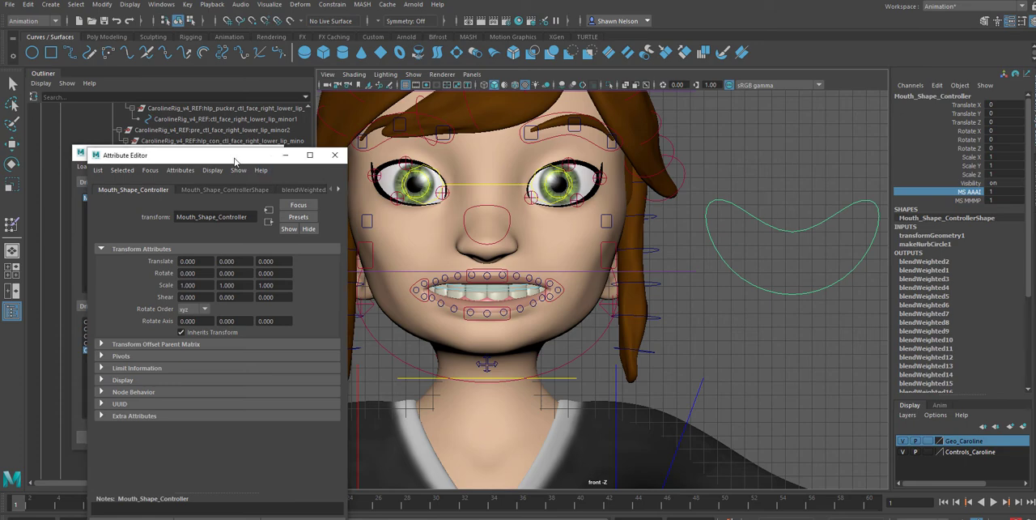
Select the controller's MS MMMP channel and rearrange the Attribute Editor and Set Driven Key windows so both are accessible
{"action": "left_click_drag", "start_coordinate": [241, 159], "coordinate": [785, 114]}
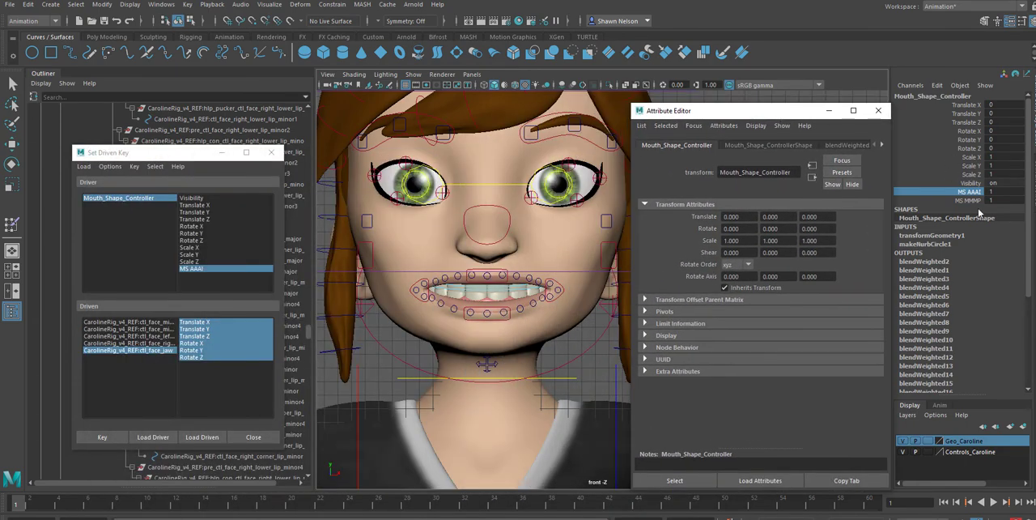
{"action": "left_click", "coordinate": [968, 200]}
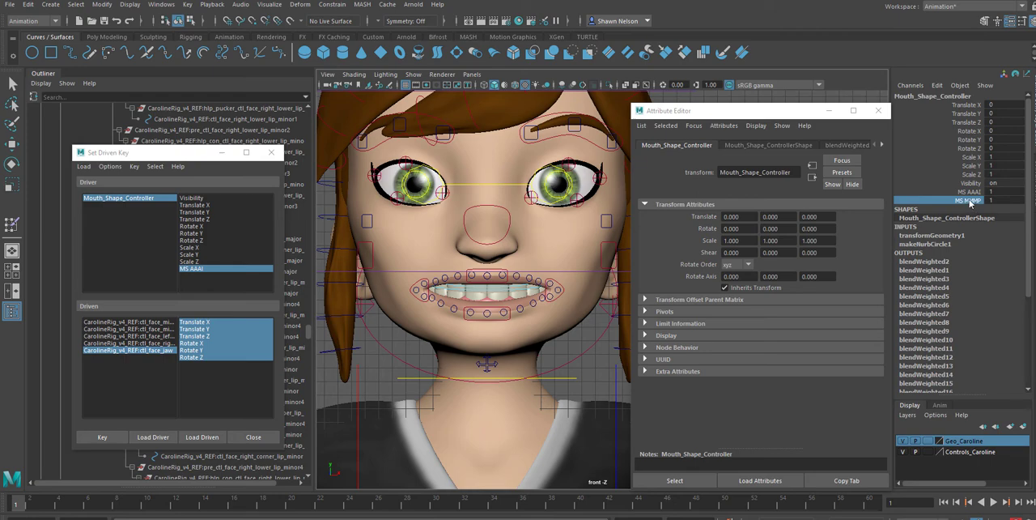
{"action": "left_click_drag", "start_coordinate": [150, 155], "coordinate": [450, 158]}
{"action": "left_click", "coordinate": [416, 243]}
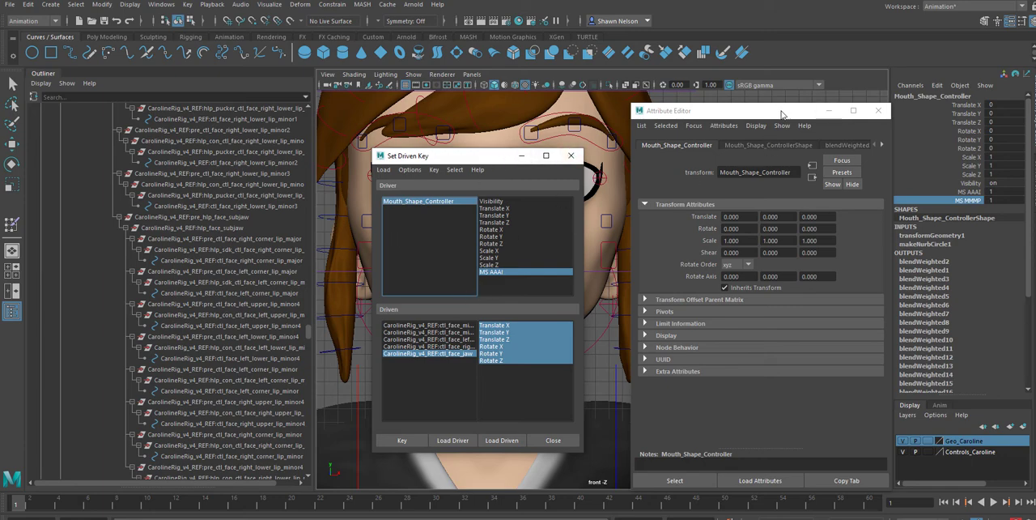
{"action": "left_click_drag", "start_coordinate": [781, 114], "coordinate": [227, 110]}
Refresh the controller's attribute list in the Set Driven Key window and choose MS MMMP as the driver attribute
{"action": "left_click", "coordinate": [417, 220]}
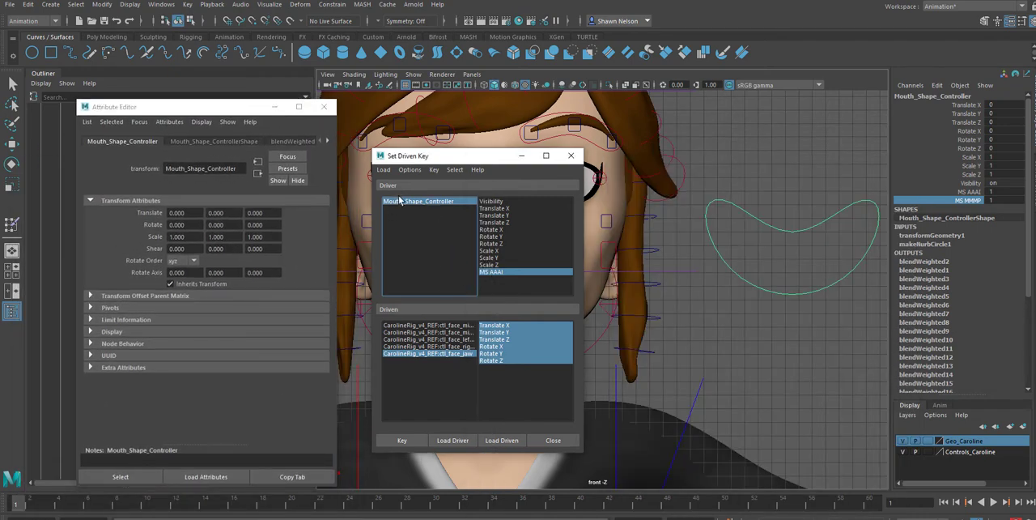
{"action": "left_click", "coordinate": [491, 243]}
{"action": "left_click", "coordinate": [422, 202]}
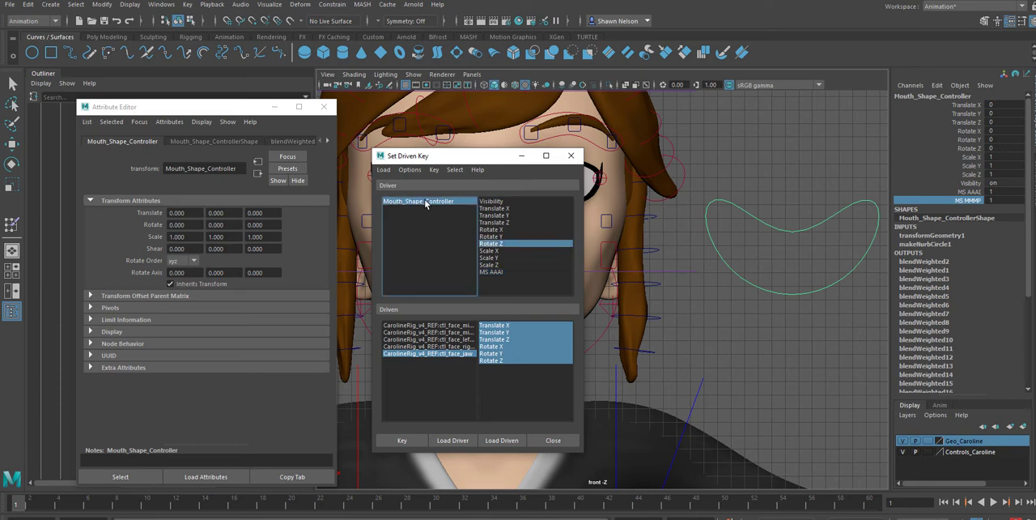
{"action": "left_click", "coordinate": [491, 272]}
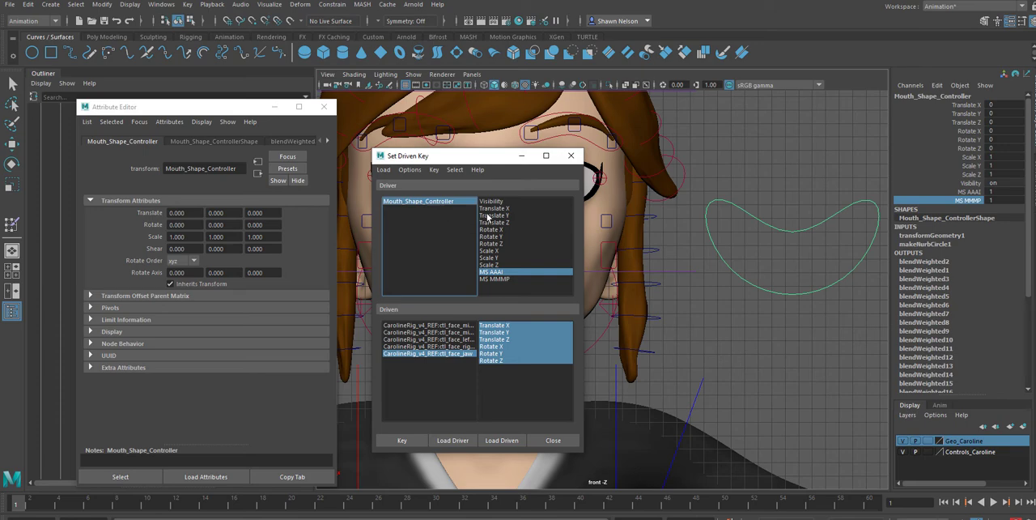
{"action": "left_click", "coordinate": [488, 216]}
{"action": "left_click", "coordinate": [491, 272]}
{"action": "left_click", "coordinate": [493, 280]}
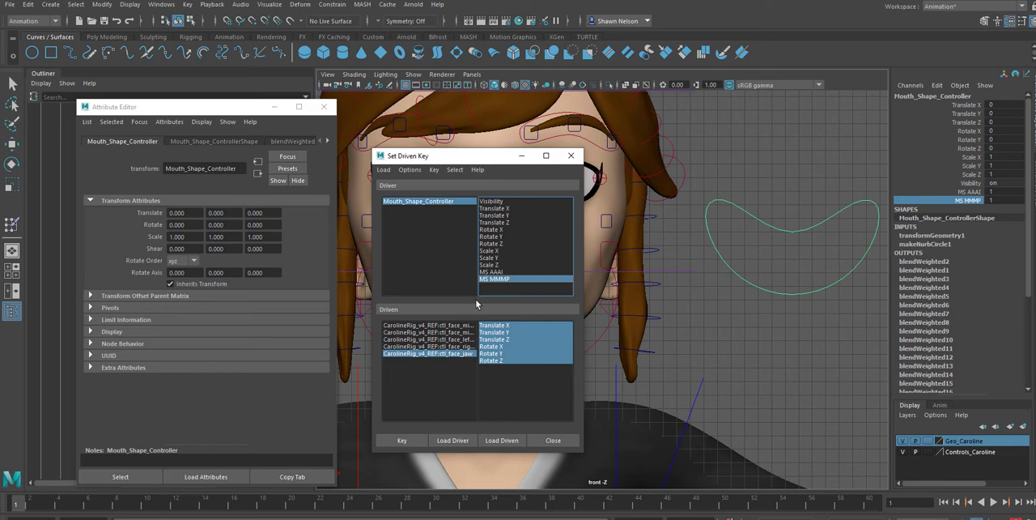
{"action": "left_click", "coordinate": [492, 272]}
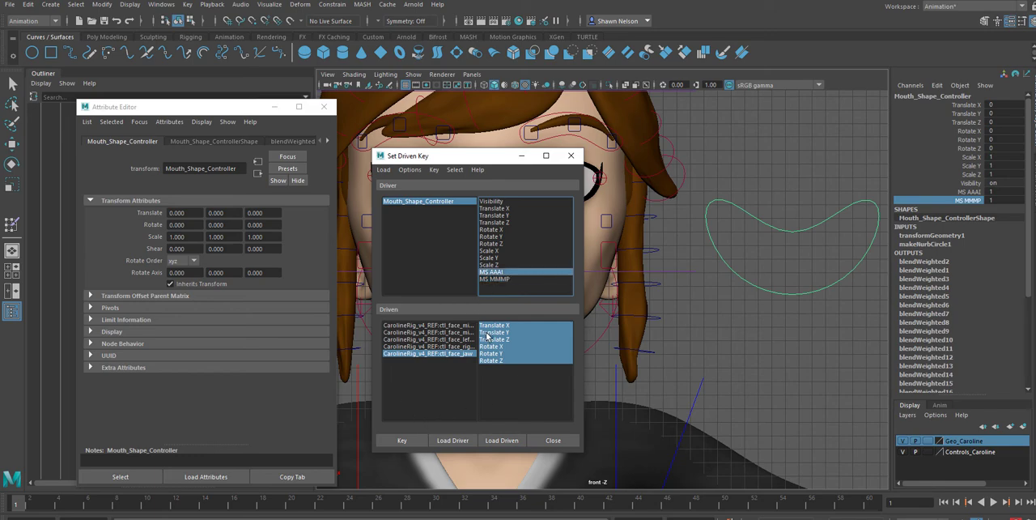
{"action": "left_click", "coordinate": [499, 280]}
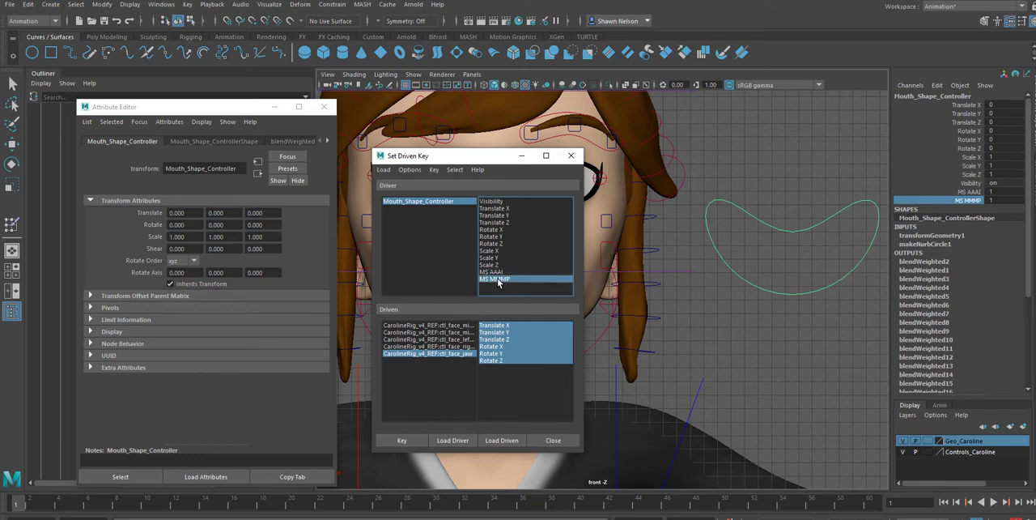
Move the Set Driven Key window off the face and key the lip and jaw controls' neutral pose with MS MMMP at 1
{"action": "left_click", "coordinate": [414, 325]}
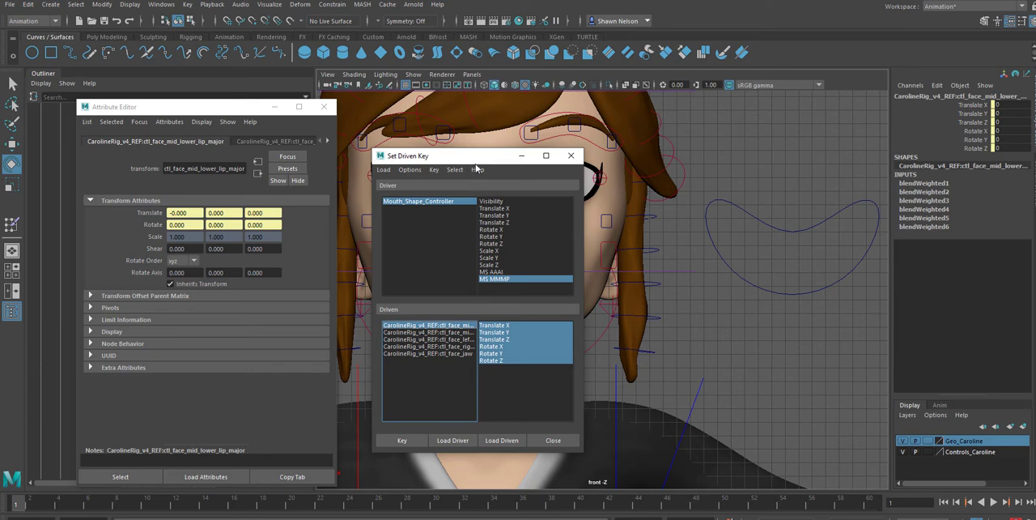
{"action": "left_click", "coordinate": [832, 216]}
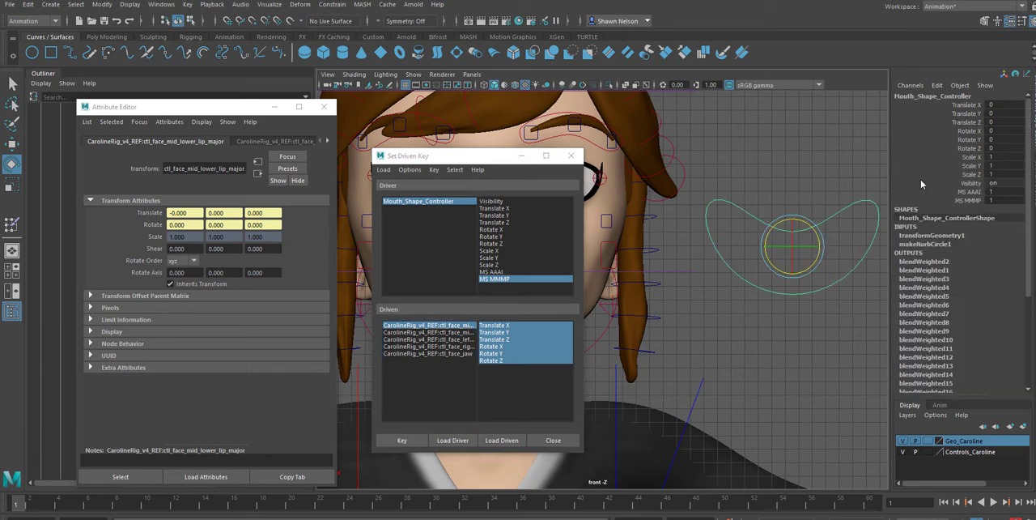
{"action": "left_click", "coordinate": [974, 200]}
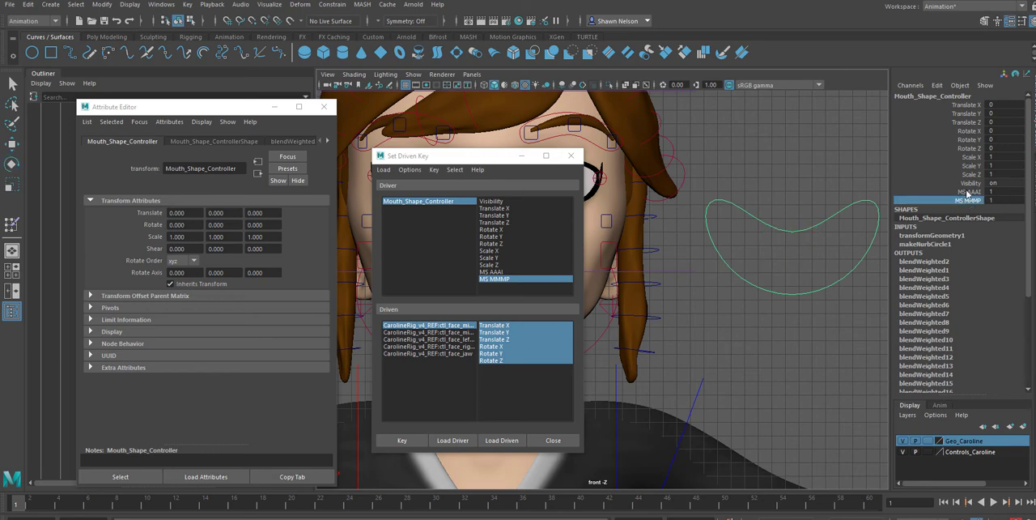
{"action": "left_click_drag", "start_coordinate": [483, 159], "coordinate": [794, 103]}
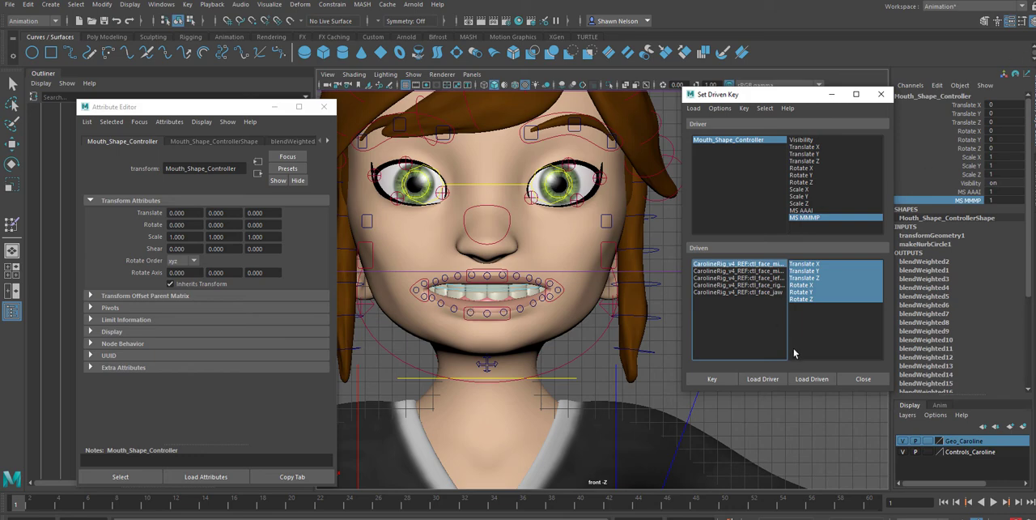
{"action": "left_click", "coordinate": [727, 277]}
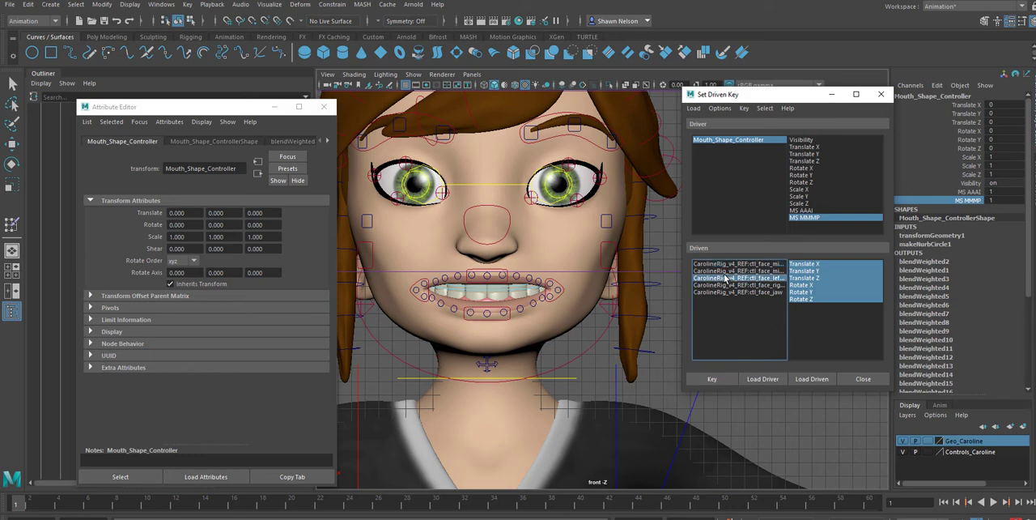
{"action": "left_click", "coordinate": [717, 271]}
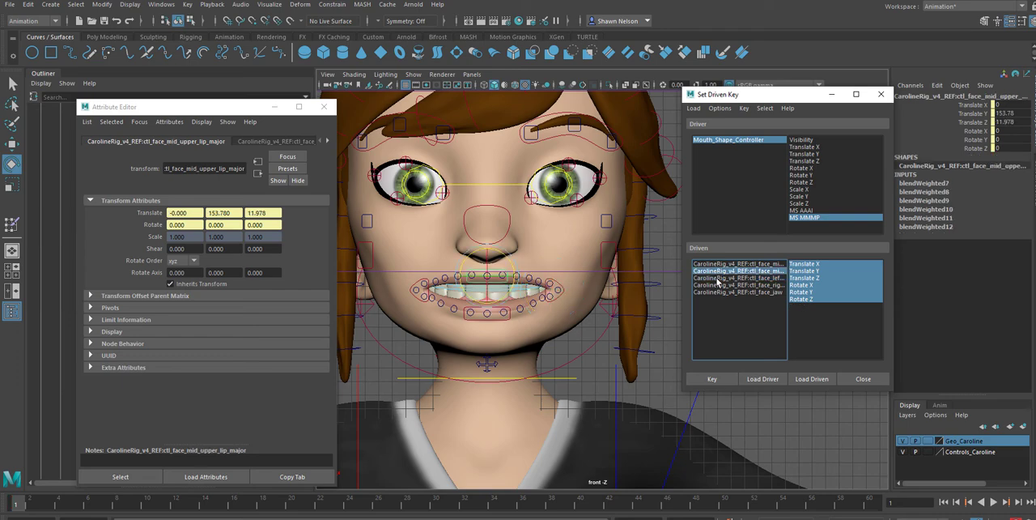
{"action": "left_click", "coordinate": [727, 379]}
{"action": "left_click", "coordinate": [726, 277]}
{"action": "left_click", "coordinate": [714, 285]}
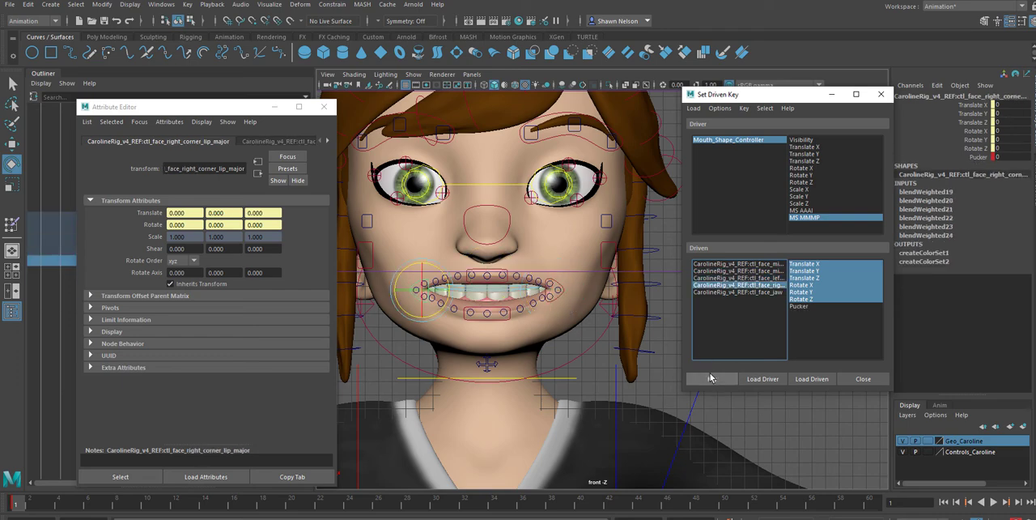
{"action": "left_click", "coordinate": [710, 377]}
{"action": "left_click", "coordinate": [712, 293]}
{"action": "left_click", "coordinate": [709, 381]}
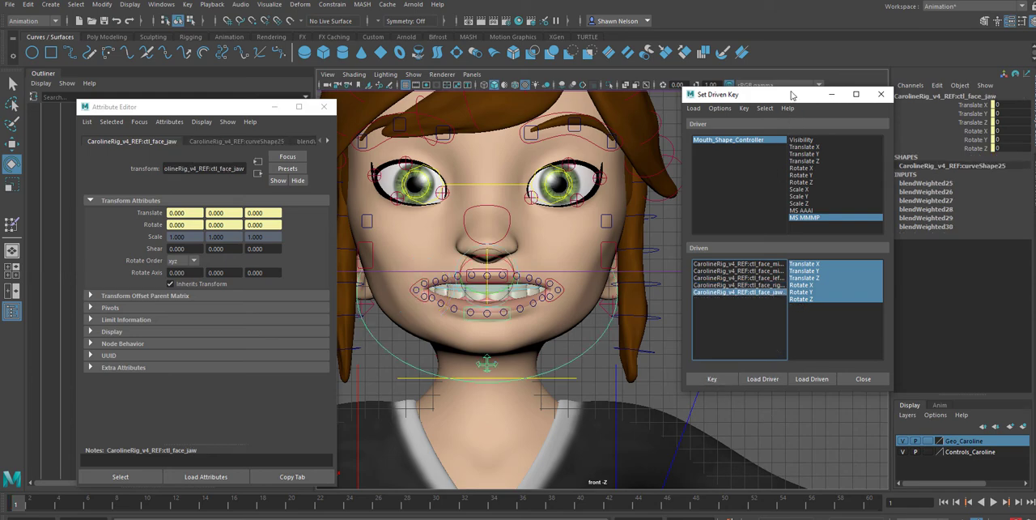
{"action": "left_click", "coordinate": [638, 376]}
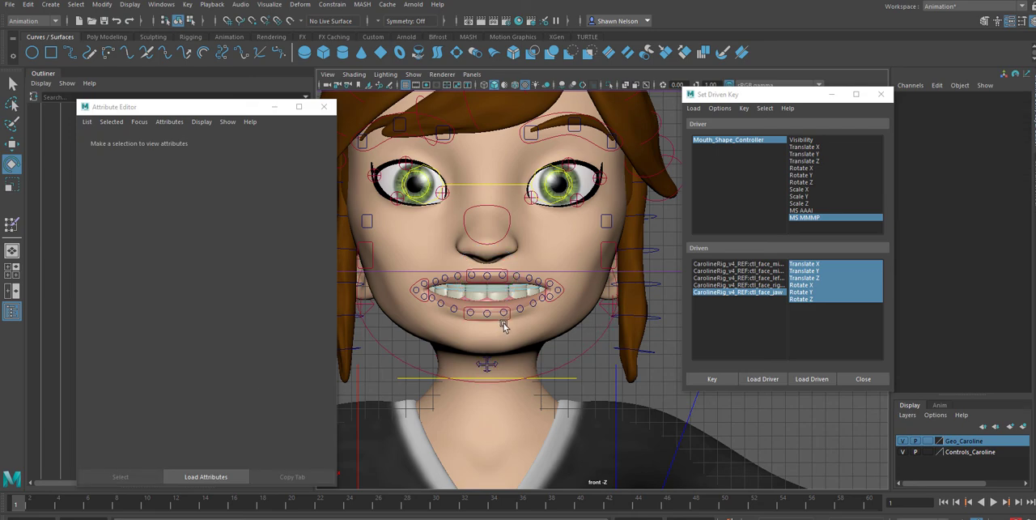
Set MS MMMP to 6 on Mouth_Shape_Controller, moving the Set Driven Key window aside and back beside the face
{"action": "left_click_drag", "start_coordinate": [809, 96], "coordinate": [272, 261]}
{"action": "left_click", "coordinate": [779, 242]}
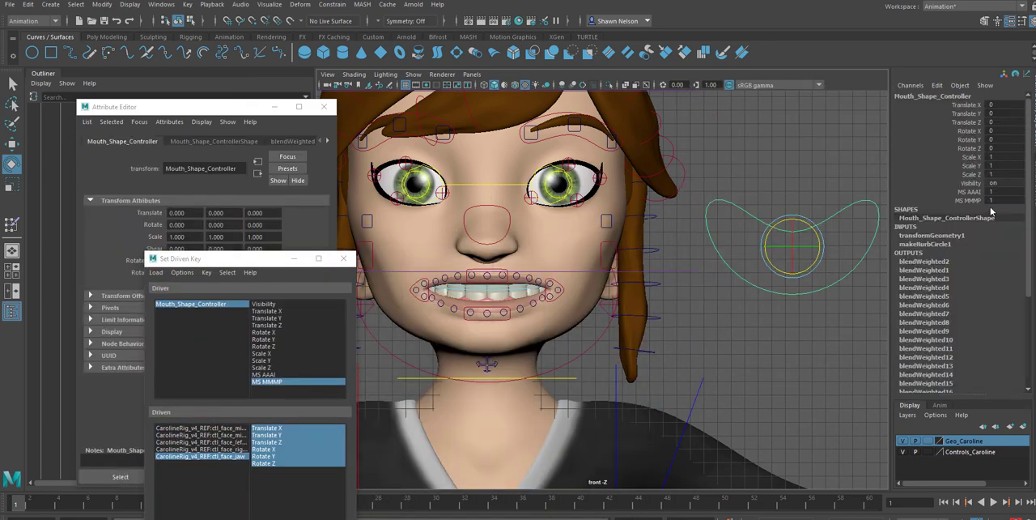
{"action": "left_click", "coordinate": [989, 200]}
{"action": "type", "text": "6"}
{"action": "left_click", "coordinate": [855, 332]}
{"action": "left_click_drag", "start_coordinate": [827, 271], "coordinate": [838, 293]}
{"action": "left_click_drag", "start_coordinate": [247, 259], "coordinate": [768, 119]}
Close the mouth by raising the mid lower lip control and lowering the mid upper lip control to Translate Y about 152.86
{"action": "left_click", "coordinate": [716, 288]}
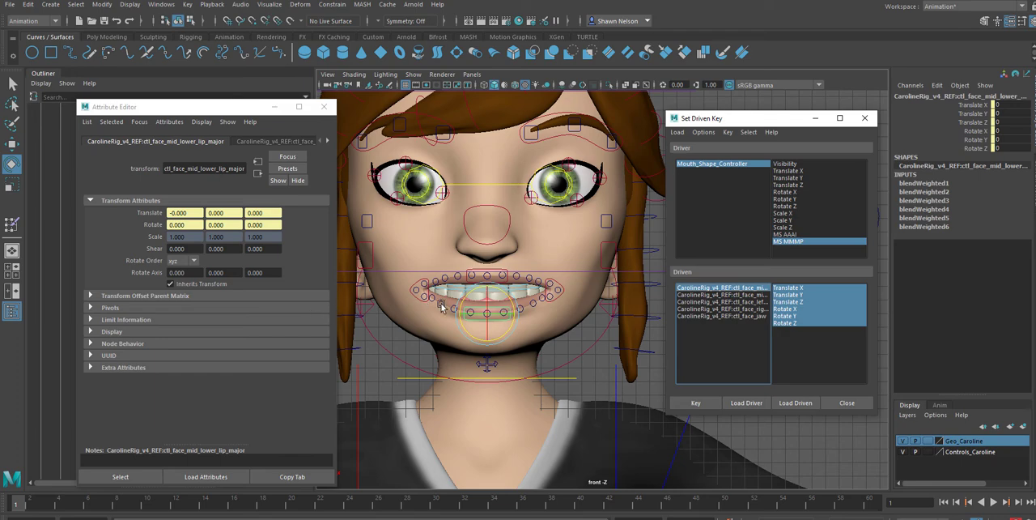
{"action": "left_click", "coordinate": [480, 303]}
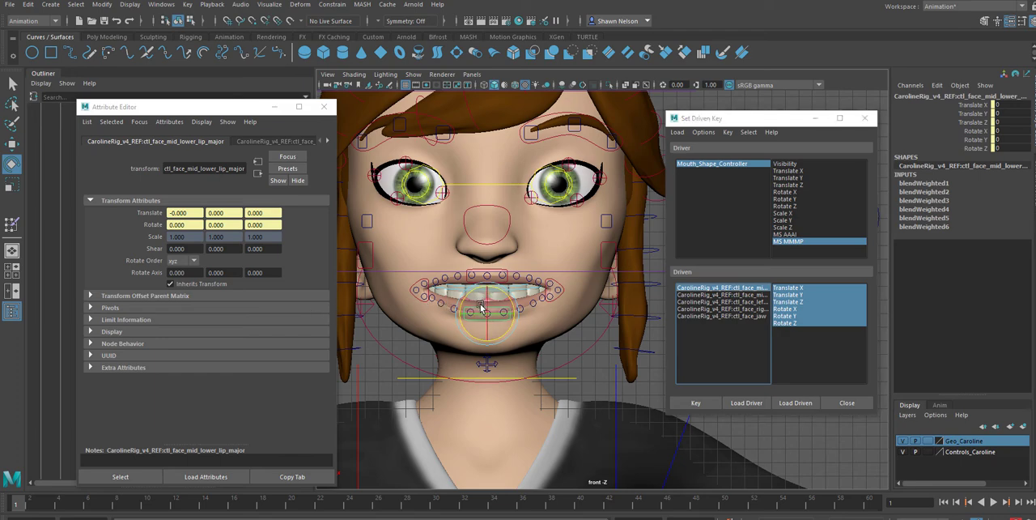
{"action": "key", "text": "w"}
{"action": "left_click_drag", "start_coordinate": [488, 288], "coordinate": [489, 277]}
{"action": "left_click", "coordinate": [594, 384]}
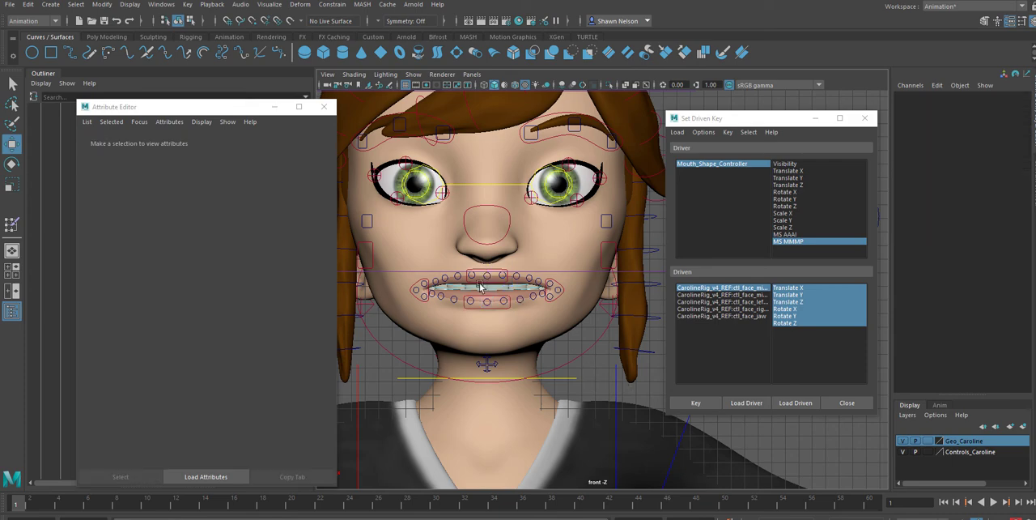
{"action": "left_click", "coordinate": [493, 271]}
{"action": "left_click_drag", "start_coordinate": [488, 251], "coordinate": [487, 262]}
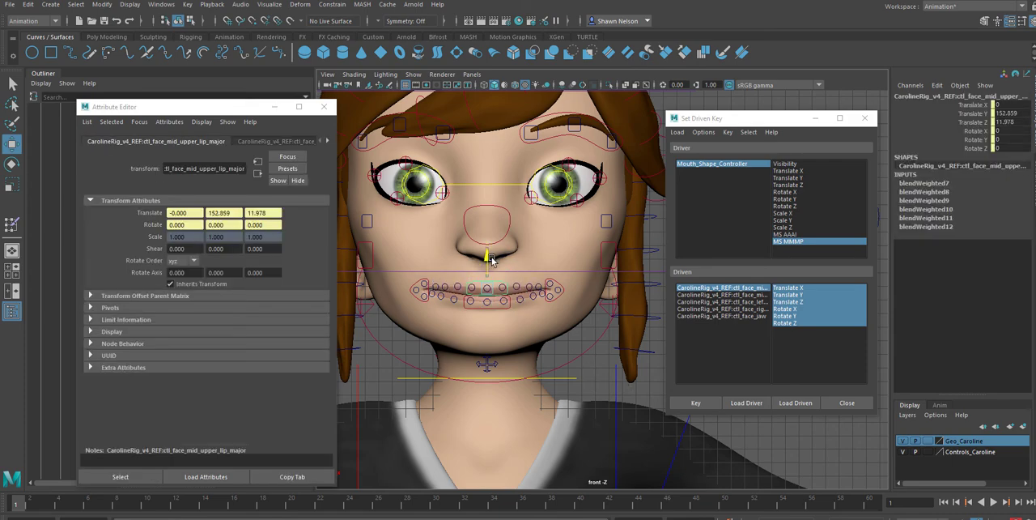
Move the lip corner controls outward, to Translate X about 0.28 on the left corner and 0.36 on the right
{"action": "left_click", "coordinate": [571, 290]}
{"action": "left_click_drag", "start_coordinate": [576, 291], "coordinate": [585, 292]}
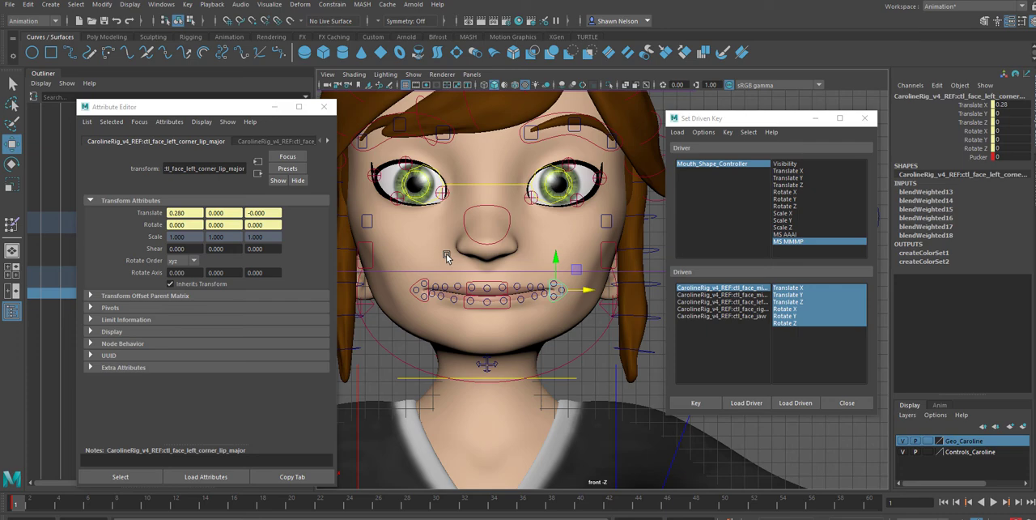
{"action": "left_click", "coordinate": [420, 282]}
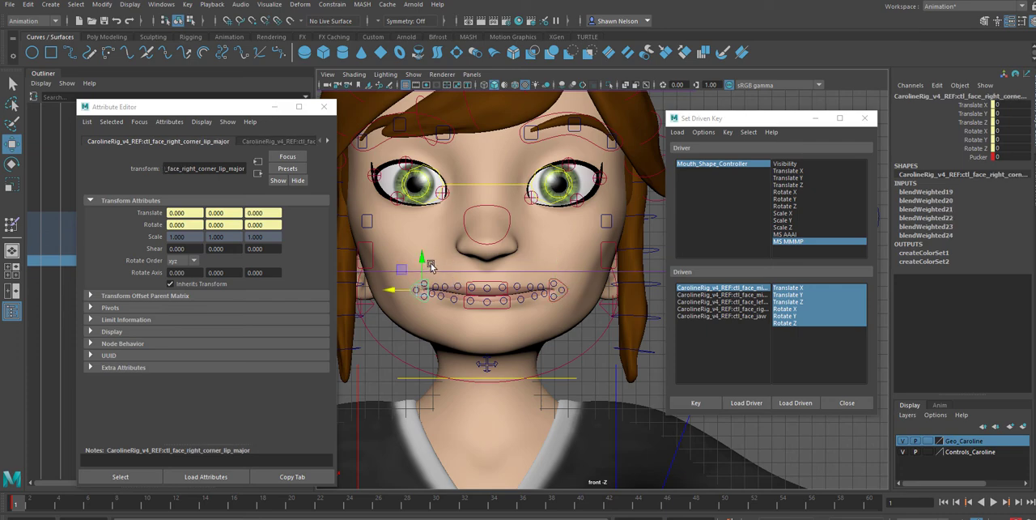
{"action": "left_click_drag", "start_coordinate": [404, 290], "coordinate": [387, 297]}
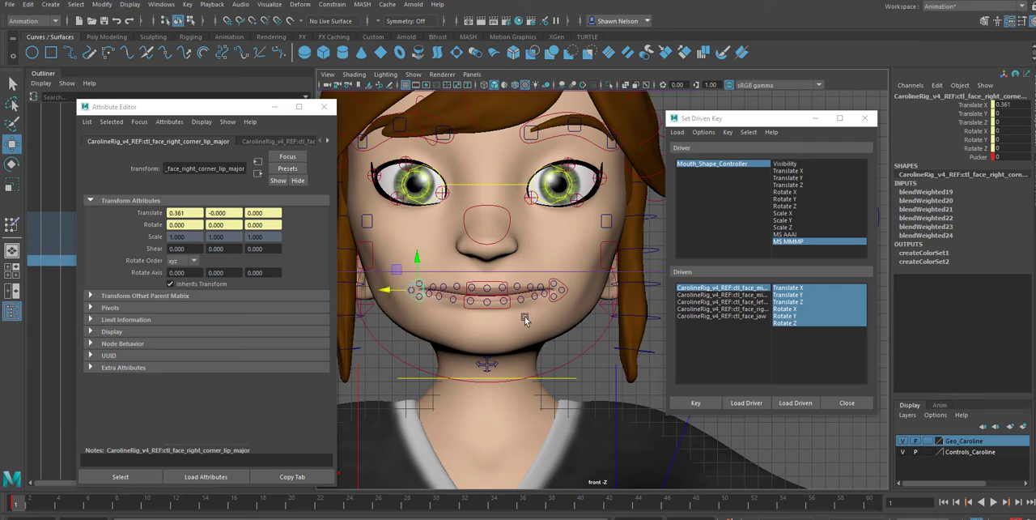
Compare the lips with MouthShapes.jpg and refine Translate Y to about 153.1 on the mid upper lip and 1.16 on the mid lower lip
{"action": "left_click", "coordinate": [494, 285]}
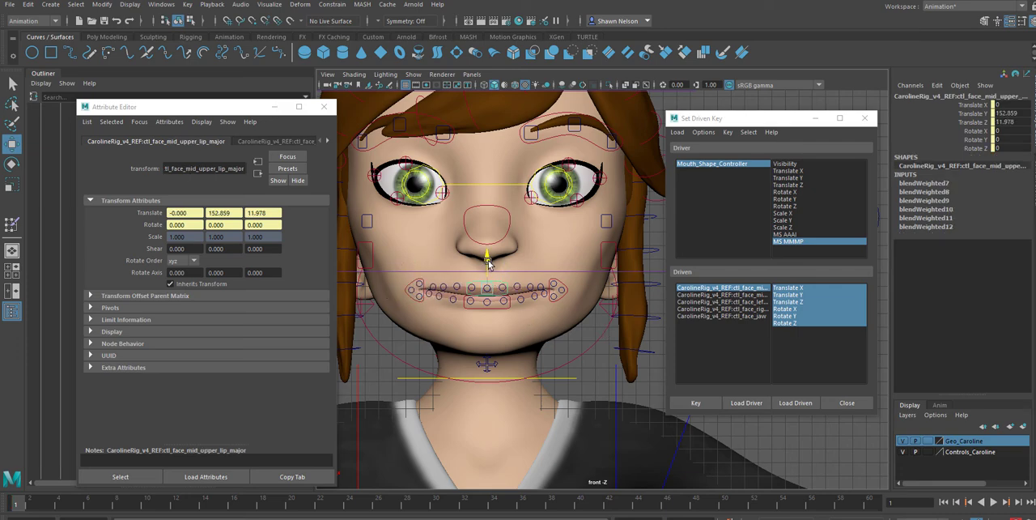
{"action": "left_click_drag", "start_coordinate": [489, 264], "coordinate": [491, 267]}
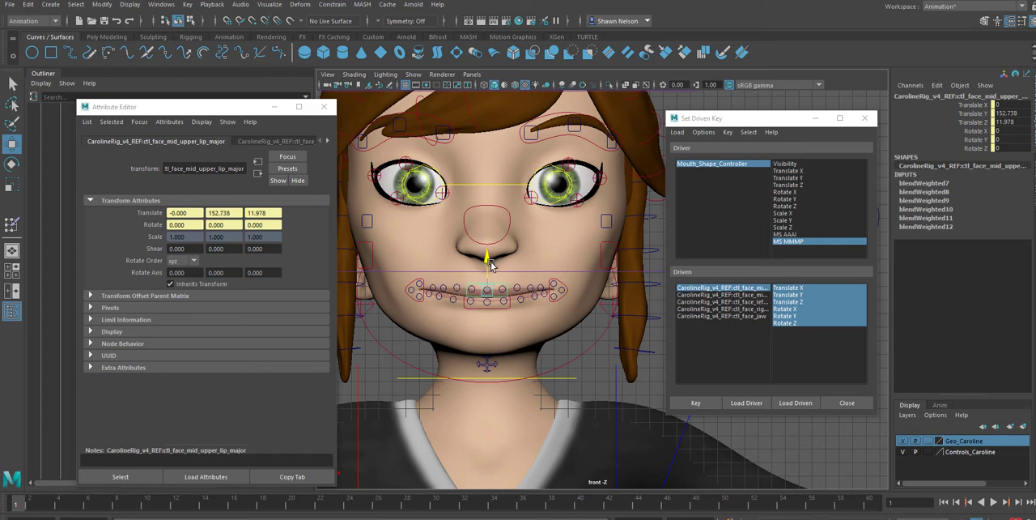
{"action": "left_click", "coordinate": [494, 312]}
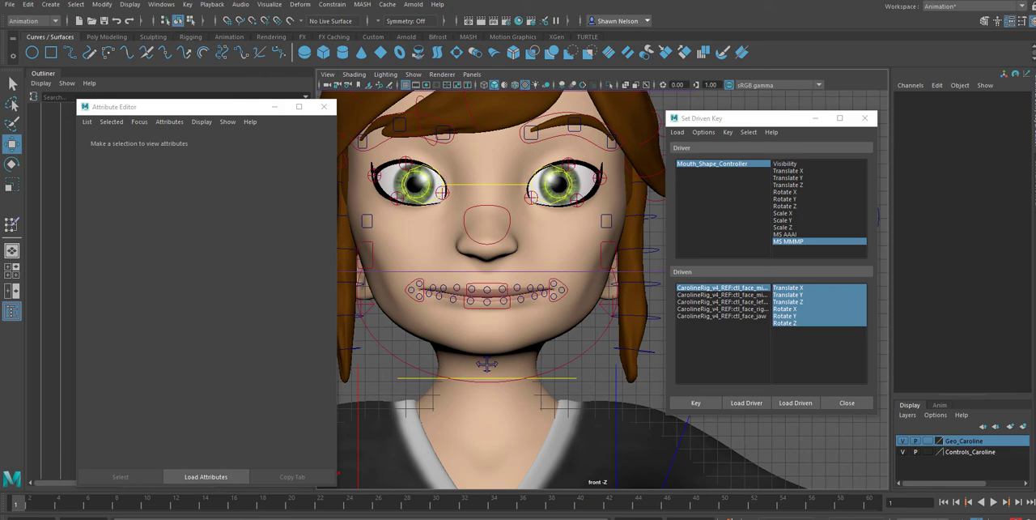
{"action": "left_click_drag", "start_coordinate": [1035, 139], "coordinate": [828, 77]}
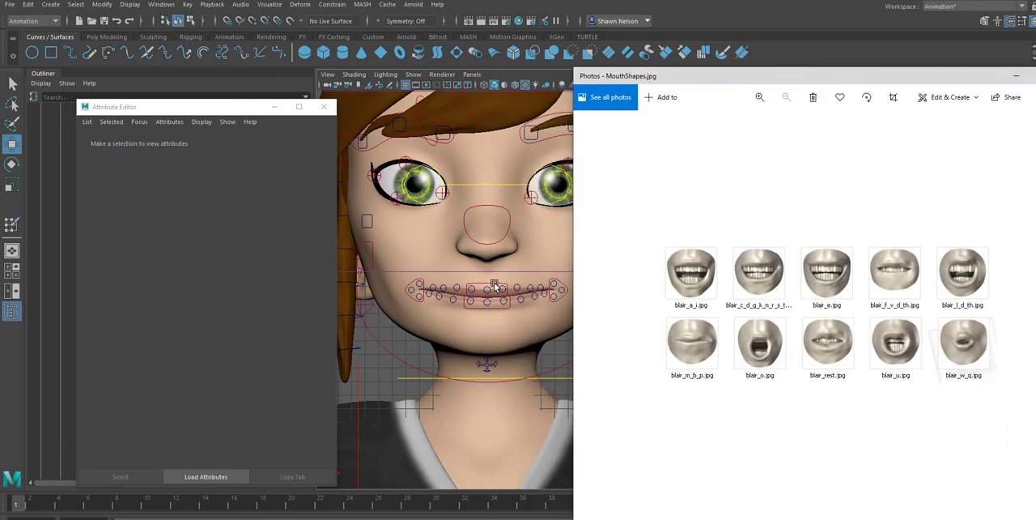
{"action": "left_click", "coordinate": [494, 285]}
{"action": "mouse_move", "coordinate": [488, 268]}
{"action": "left_mouse_down"}
{"action": "mouse_move", "coordinate": [494, 261]}
{"action": "mouse_move", "coordinate": [487, 264]}
{"action": "left_mouse_up"}
{"action": "left_click", "coordinate": [497, 307]}
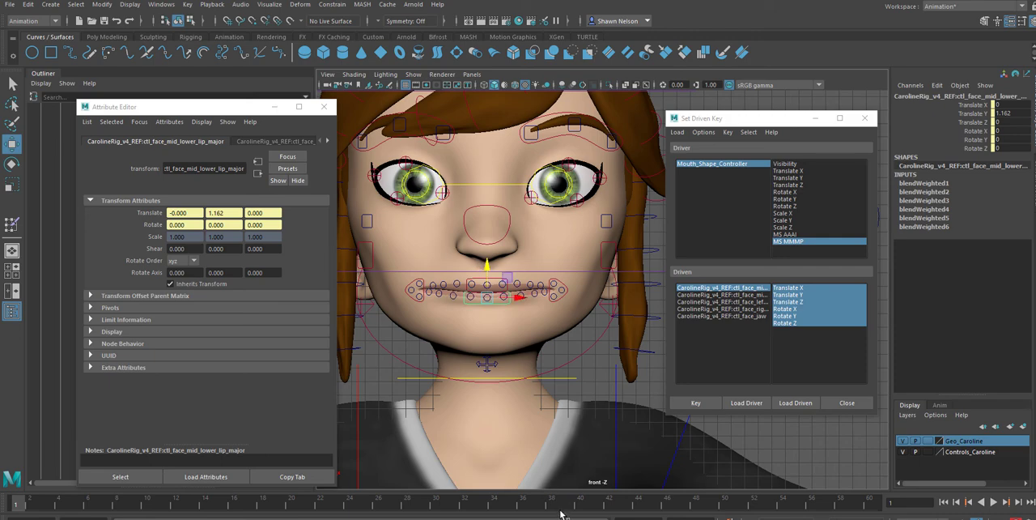
Key the closed-mouth pose on each lip and jaw control with MS MMMP at 6, and close the Set Driven Key window
{"action": "left_click", "coordinate": [687, 289]}
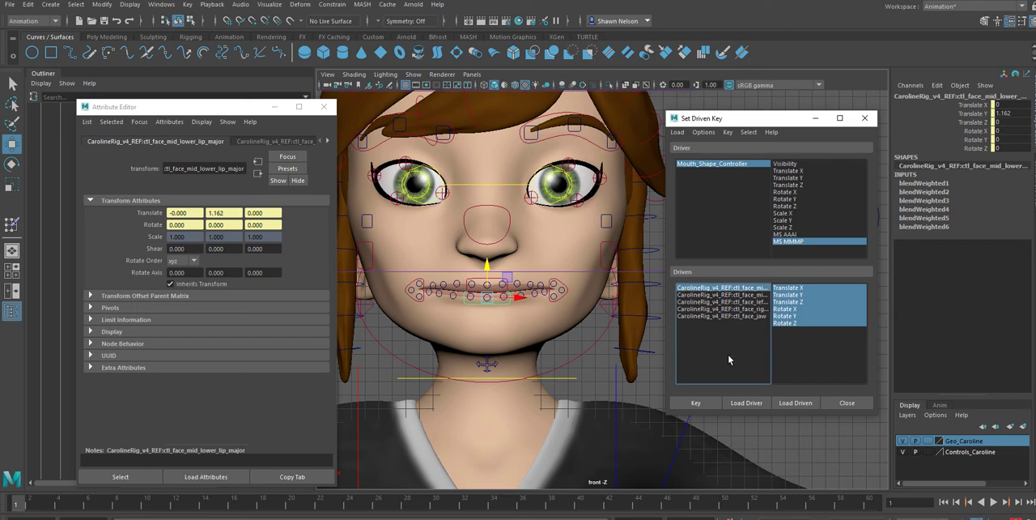
{"action": "left_click", "coordinate": [704, 405]}
{"action": "key", "text": "Down"}
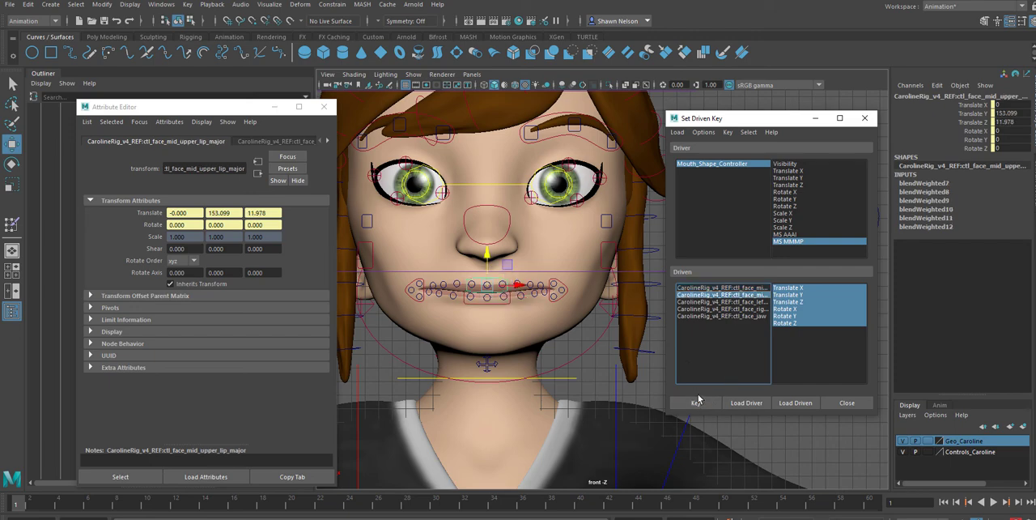
{"action": "left_click", "coordinate": [697, 403]}
{"action": "key", "text": "Down"}
{"action": "left_click", "coordinate": [697, 403]}
{"action": "key", "text": "Down"}
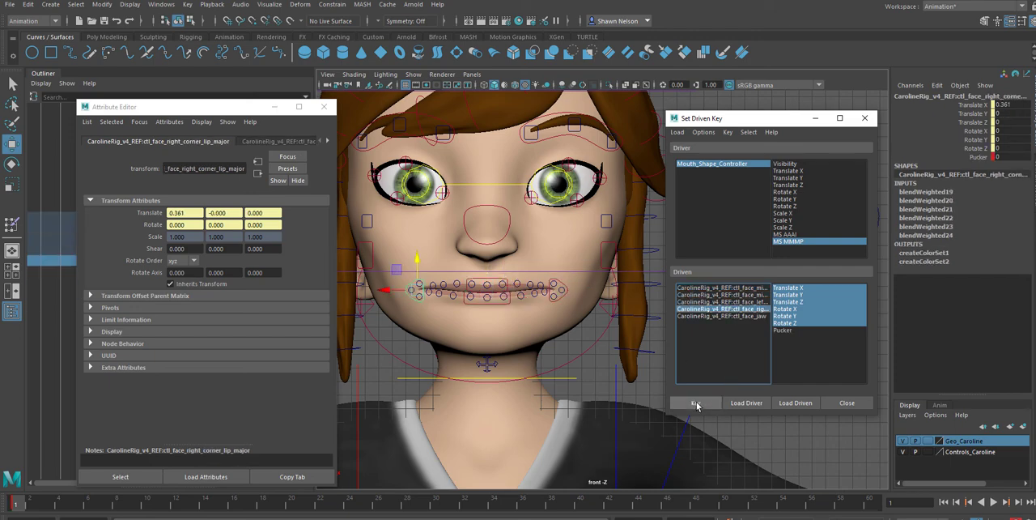
{"action": "left_click", "coordinate": [697, 404]}
{"action": "key", "text": "Down"}
{"action": "left_click", "coordinate": [696, 404]}
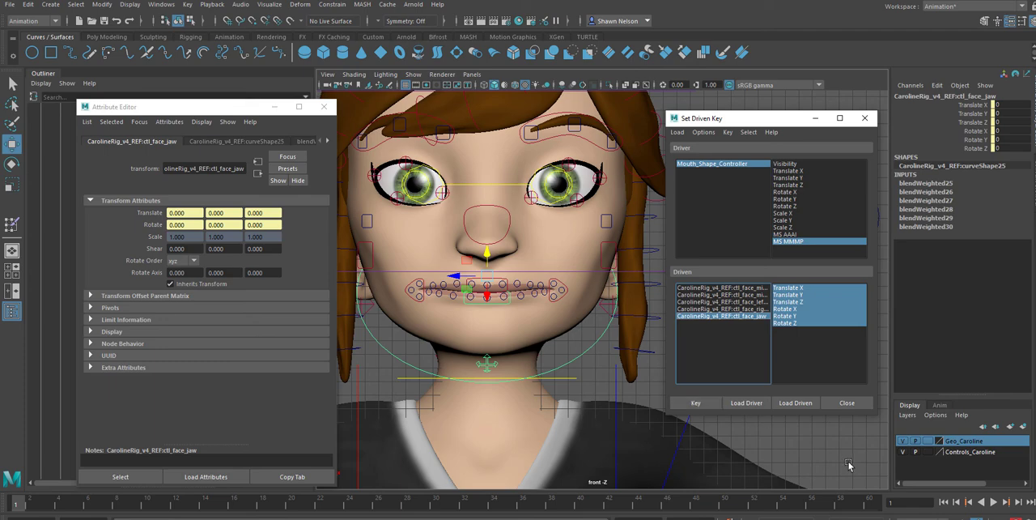
{"action": "left_click", "coordinate": [845, 405]}
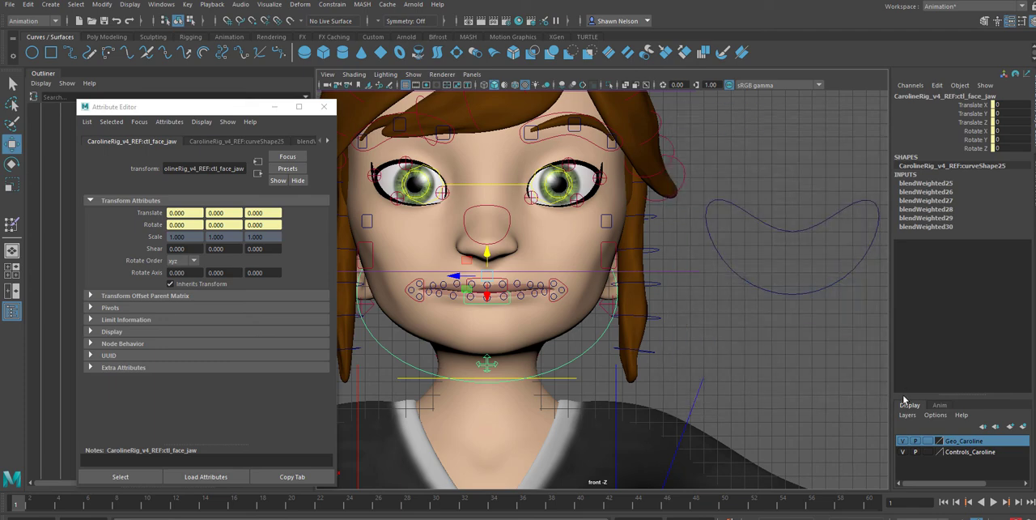
Select the mouth shape controller and scrub its MS MMMP attribute to test the closed-mouth pose
{"action": "left_click", "coordinate": [793, 226]}
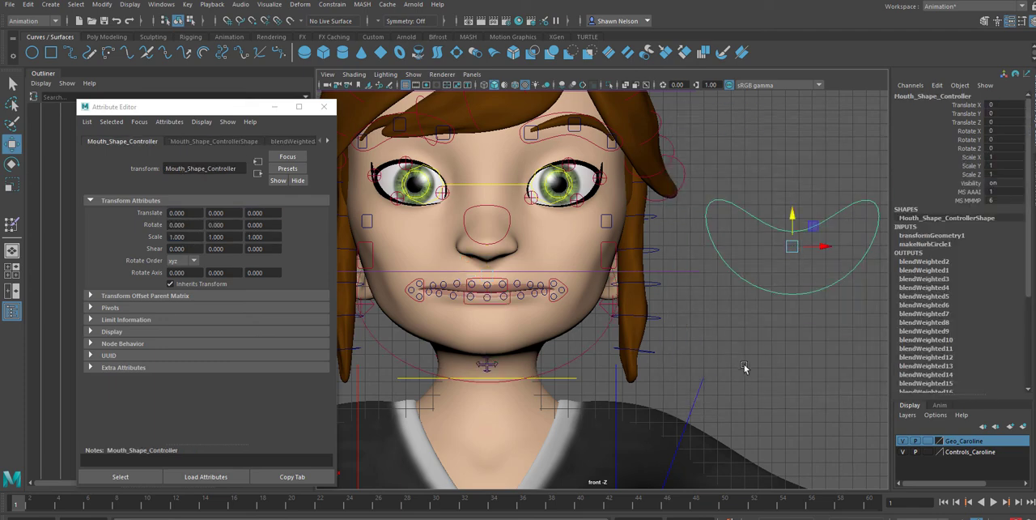
{"action": "left_click", "coordinate": [967, 200]}
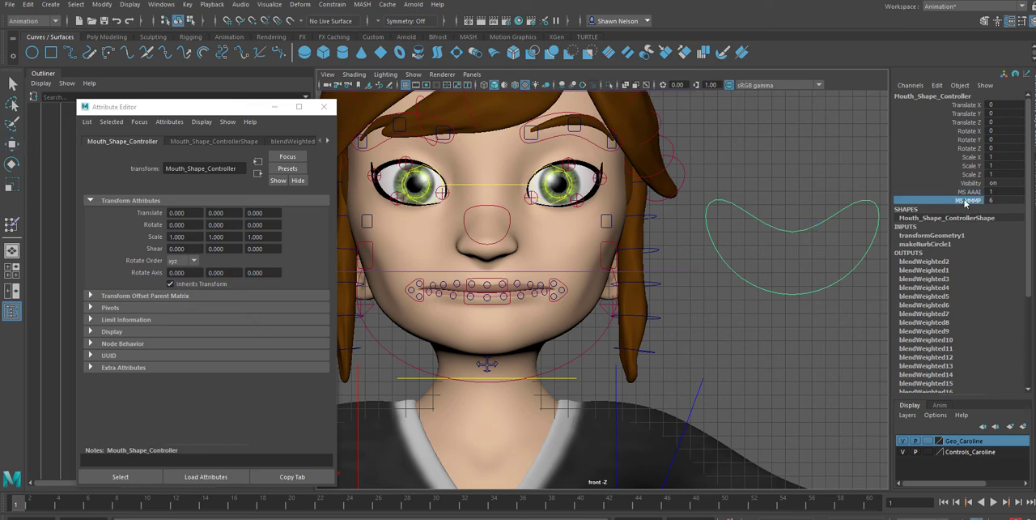
{"action": "middle_click_drag", "start_coordinate": [836, 189], "coordinate": [903, 272]}
Start saving the scene as a new file and replace the file name with CarolineRig_ConBocca
{"action": "left_click", "coordinate": [9, 4]}
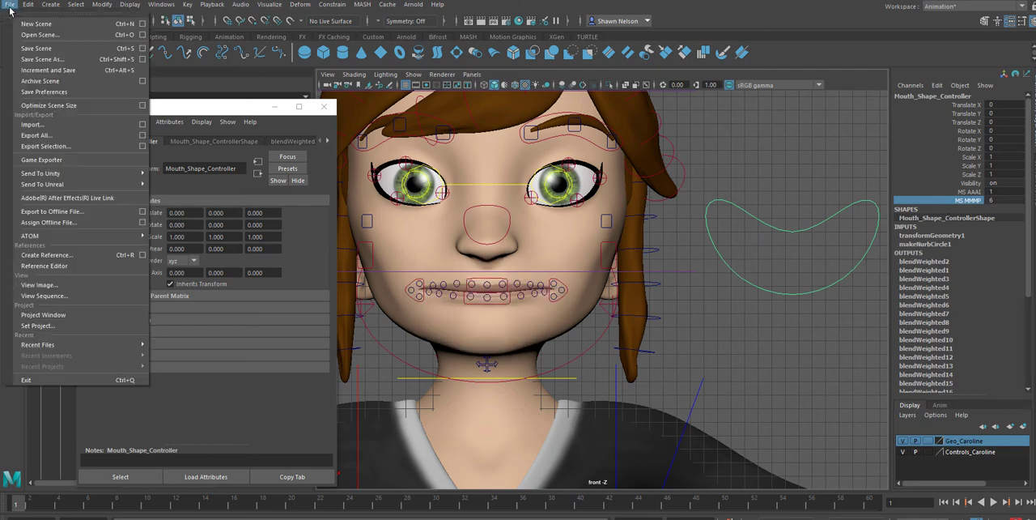
{"action": "left_click", "coordinate": [42, 59]}
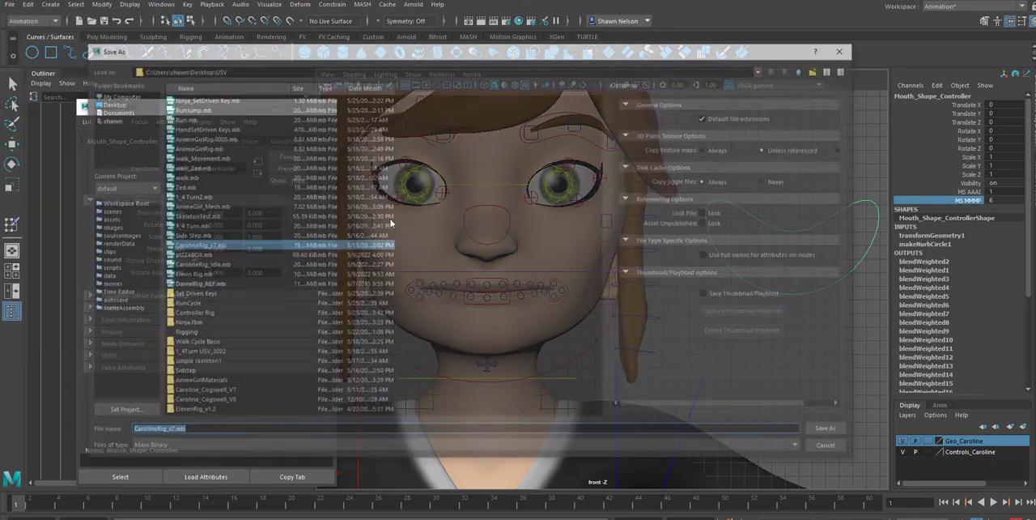
{"action": "left_click", "coordinate": [166, 431]}
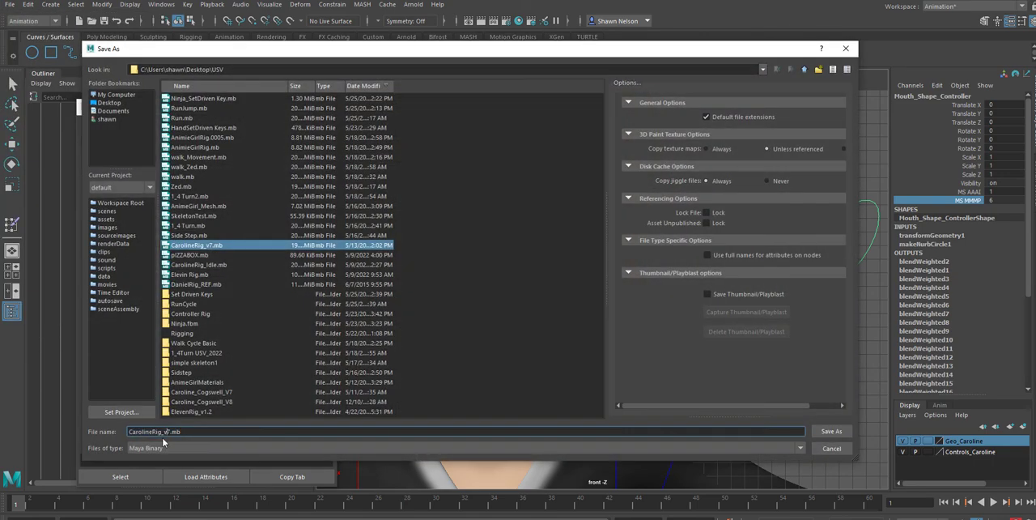
{"action": "left_click_drag", "start_coordinate": [163, 432], "coordinate": [590, 382]}
{"action": "left_click_drag", "start_coordinate": [184, 433], "coordinate": [167, 432]}
{"action": "key", "text": "BackSpace"}
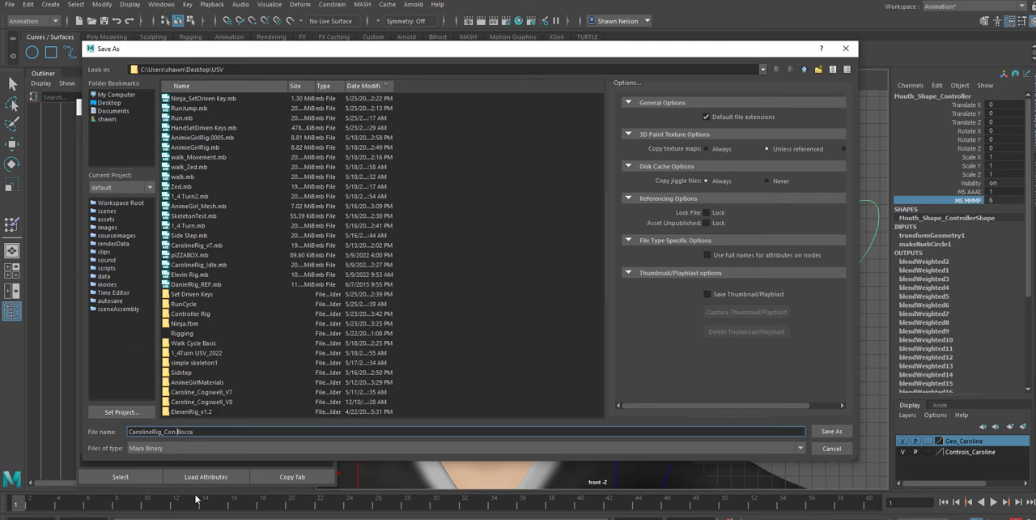
{"action": "key", "text": "BackSpace"}
Save the new file as Maya Binary in the Desktop's USV folder, accepting the student version notice
{"action": "left_click", "coordinate": [105, 103]}
{"action": "left_click", "coordinate": [170, 128]}
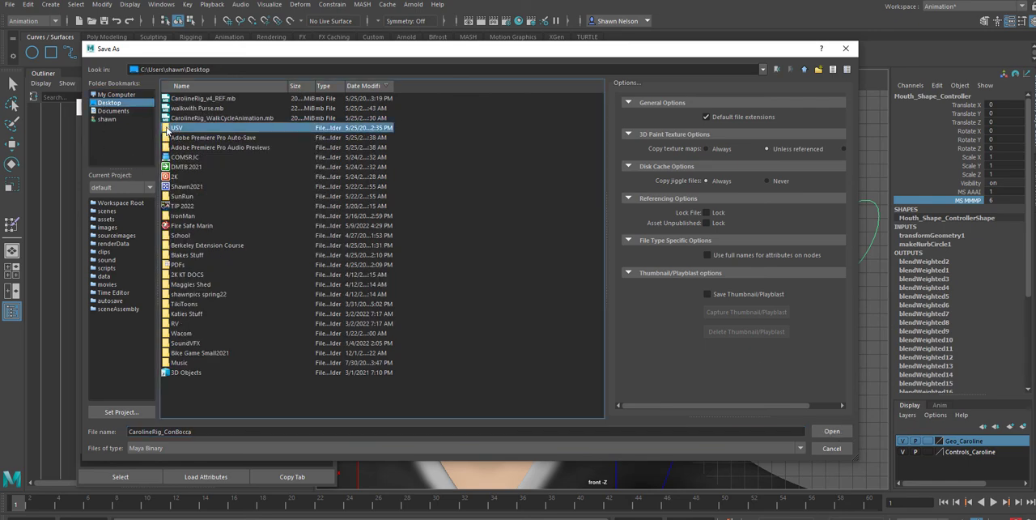
{"action": "double_click", "coordinate": [169, 128]}
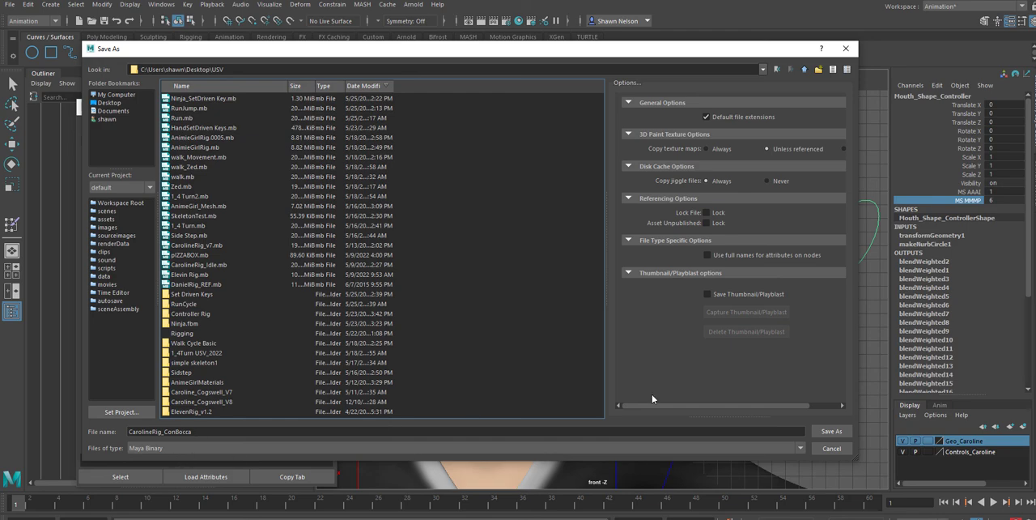
{"action": "left_click", "coordinate": [827, 434]}
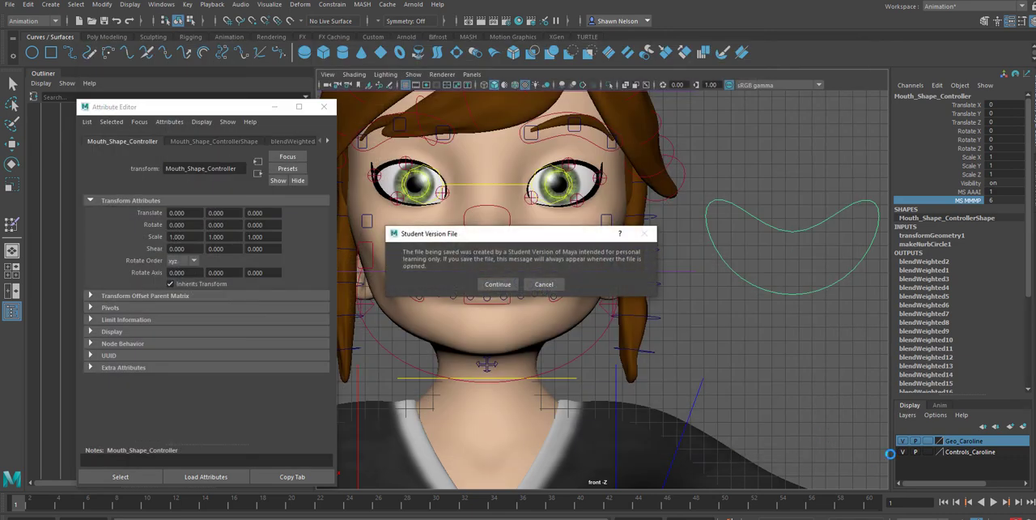
{"action": "left_click", "coordinate": [484, 284]}
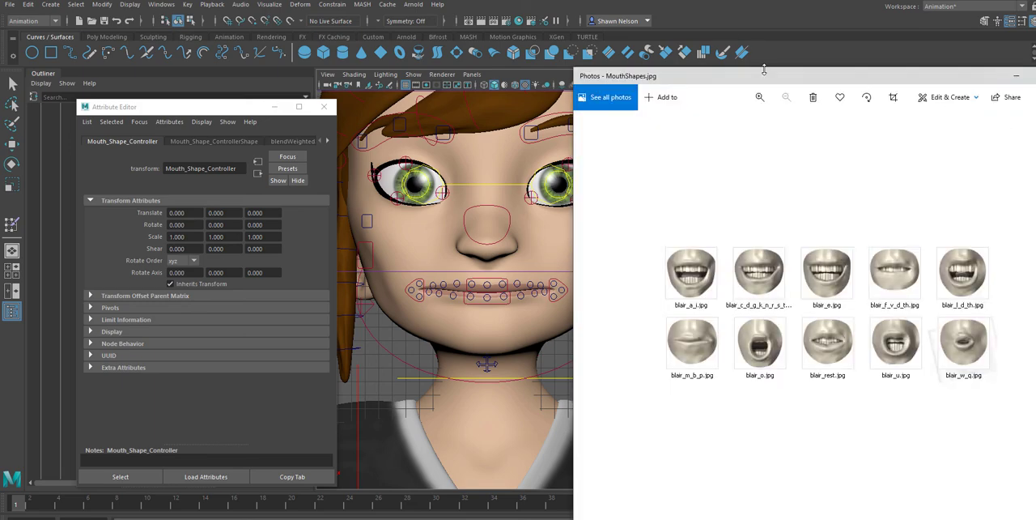
Bring the MouthShapes.jpg reference over the Maya viewport to view the remaining mouth shapes
{"action": "left_click_drag", "start_coordinate": [788, 86], "coordinate": [1035, 94]}
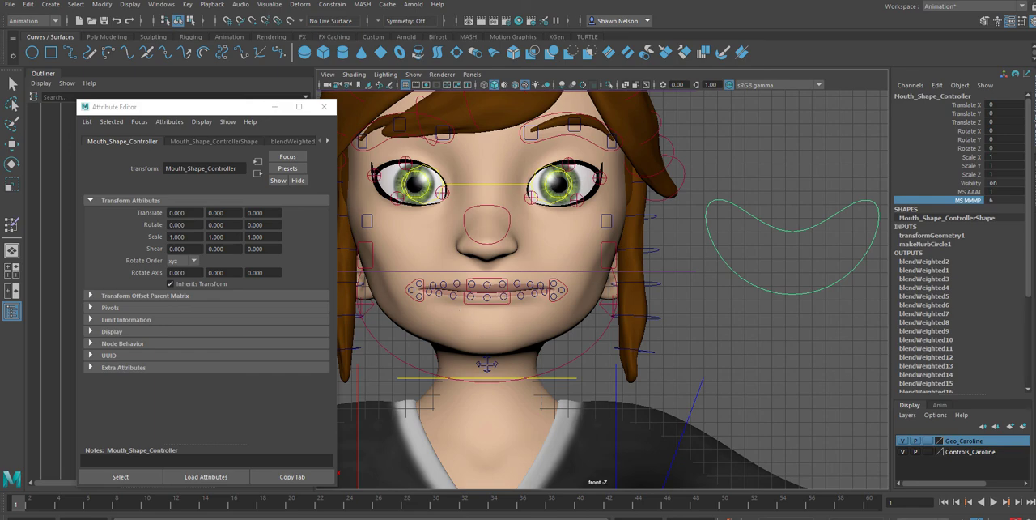
{"action": "left_click_drag", "start_coordinate": [1035, 129], "coordinate": [486, 61]}
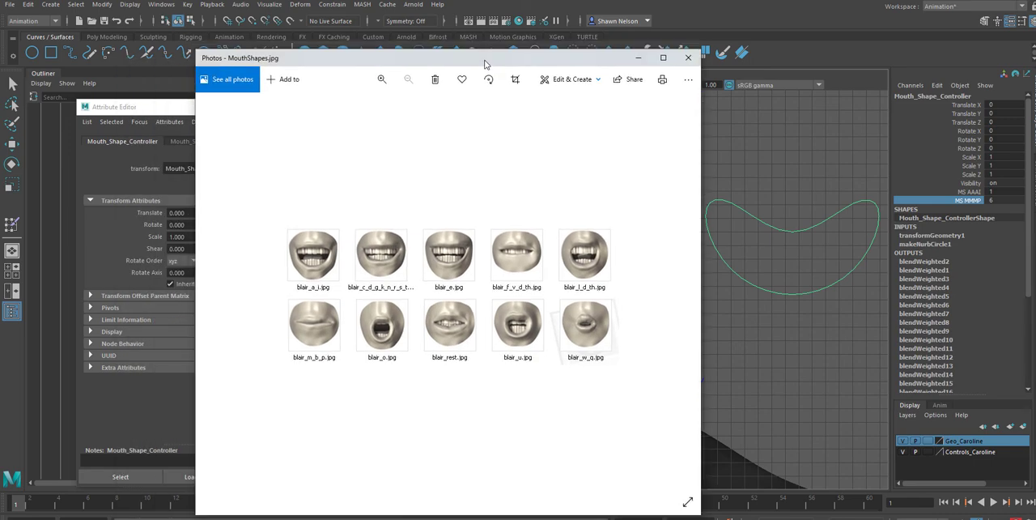